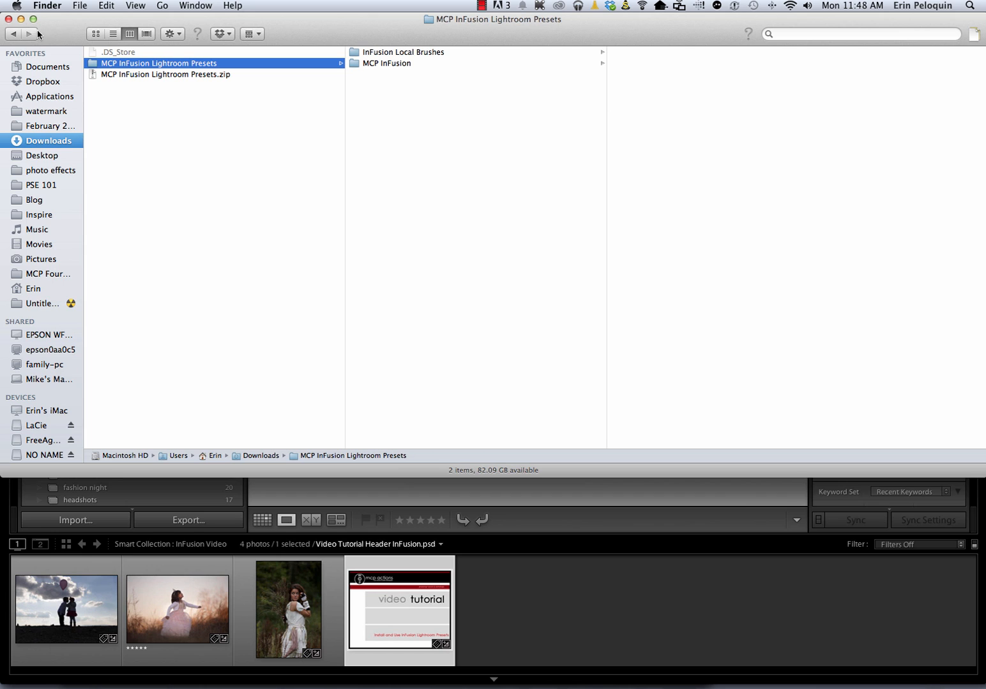
Minimize the Finder window, bring Lightroom 5 to the front and open its Lightroom menu
{"action": "left_click", "coordinate": [21, 20]}
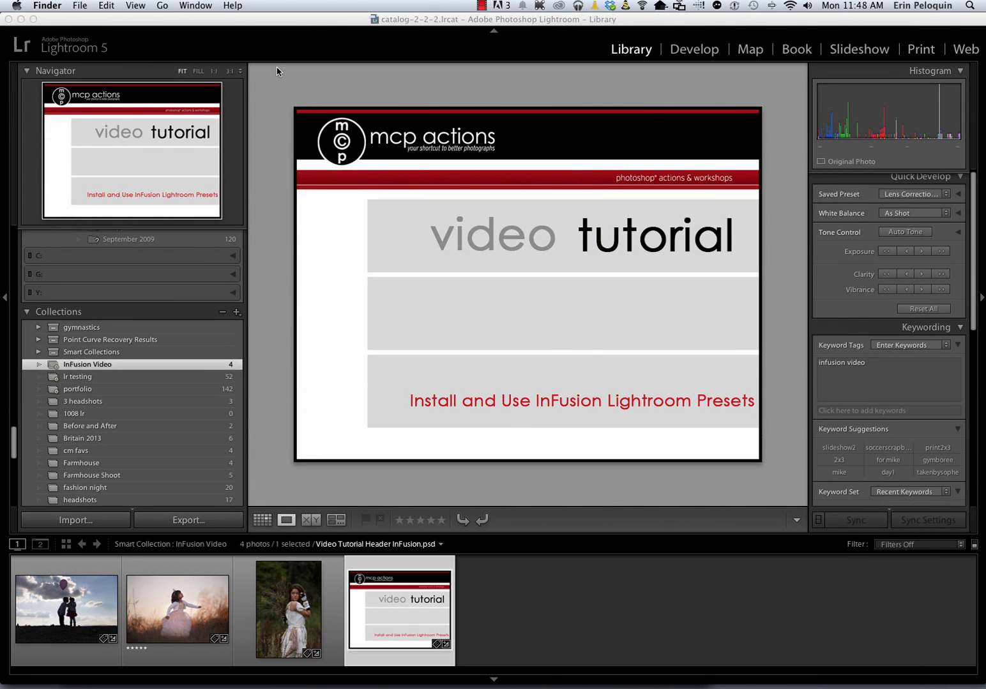
{"action": "left_click", "coordinate": [277, 71]}
{"action": "left_click", "coordinate": [57, 5]}
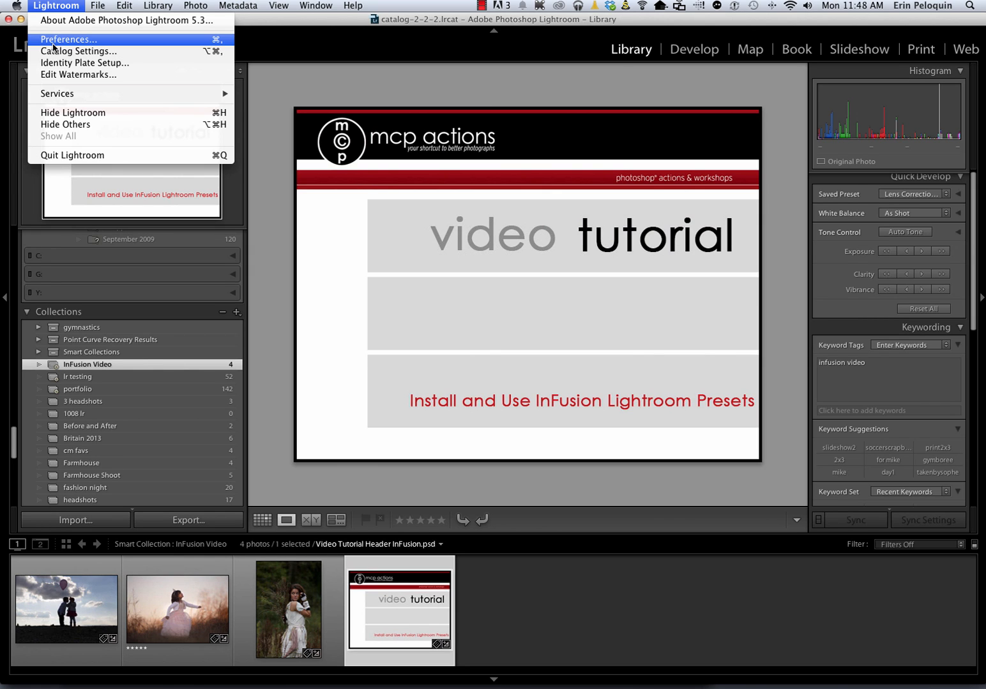
{"action": "mouse_move", "coordinate": [124, 6]}
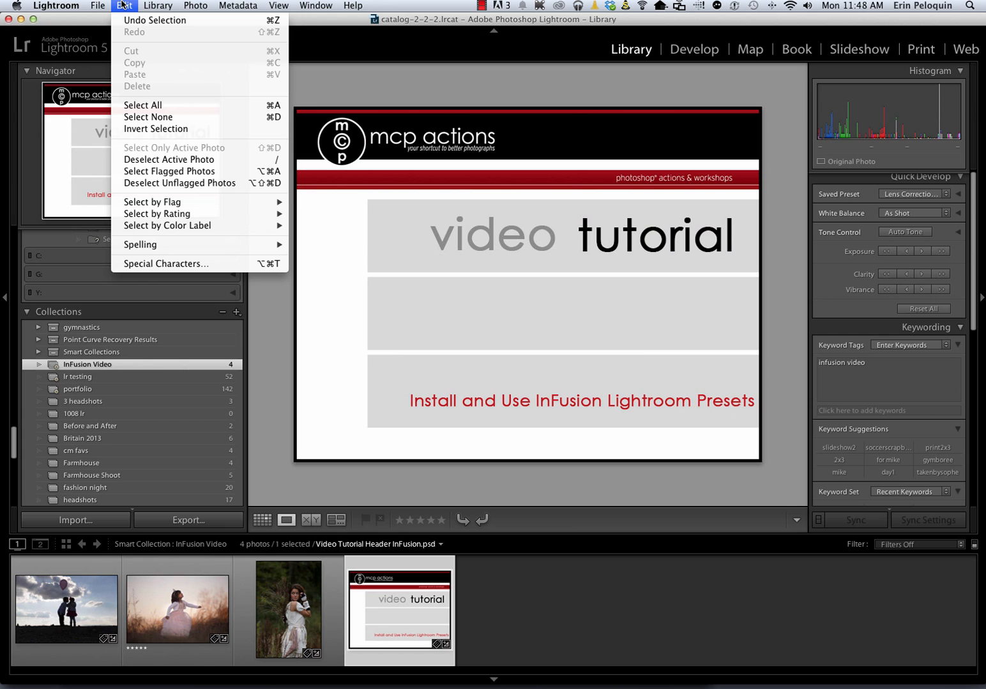
From Lightroom Preferences' Presets tab, show the Lightroom presets folder in Finder
{"action": "mouse_move", "coordinate": [32, 6]}
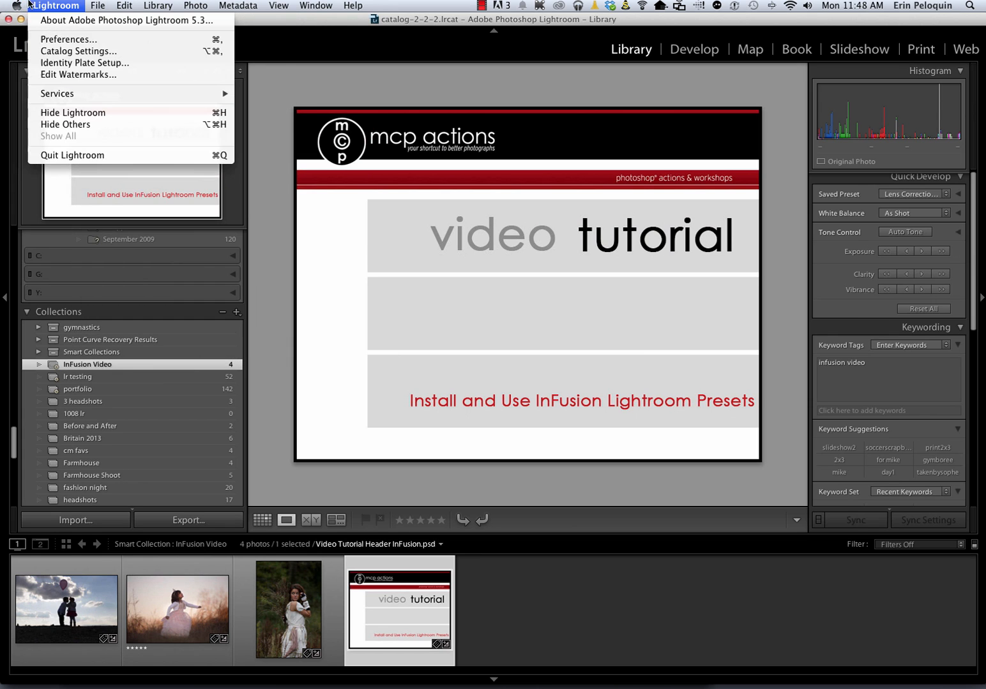
{"action": "left_click", "coordinate": [75, 42]}
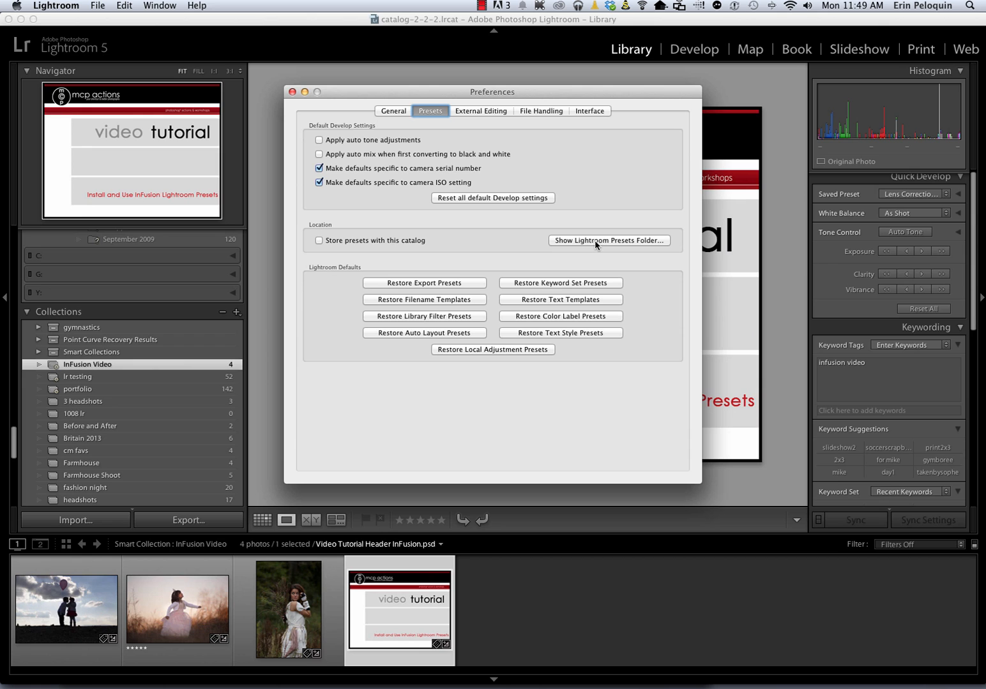
{"action": "left_click", "coordinate": [595, 240]}
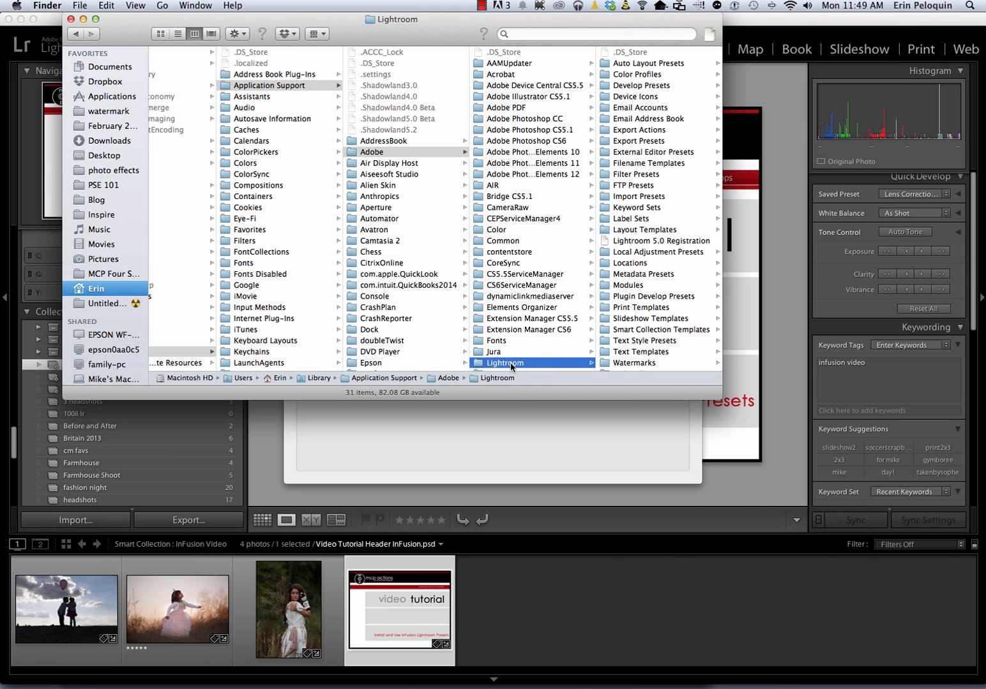
Open Develop Presets and copy the MCP InFusion folder from Downloads
{"action": "left_click", "coordinate": [645, 86]}
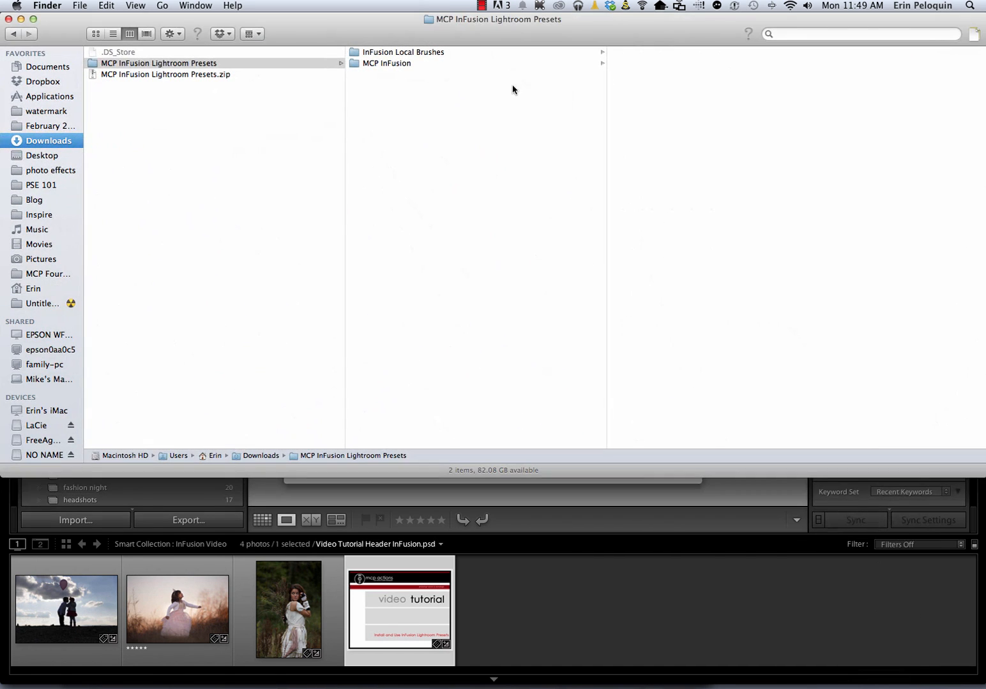
{"action": "left_click_drag", "start_coordinate": [445, 32], "coordinate": [440, 270]}
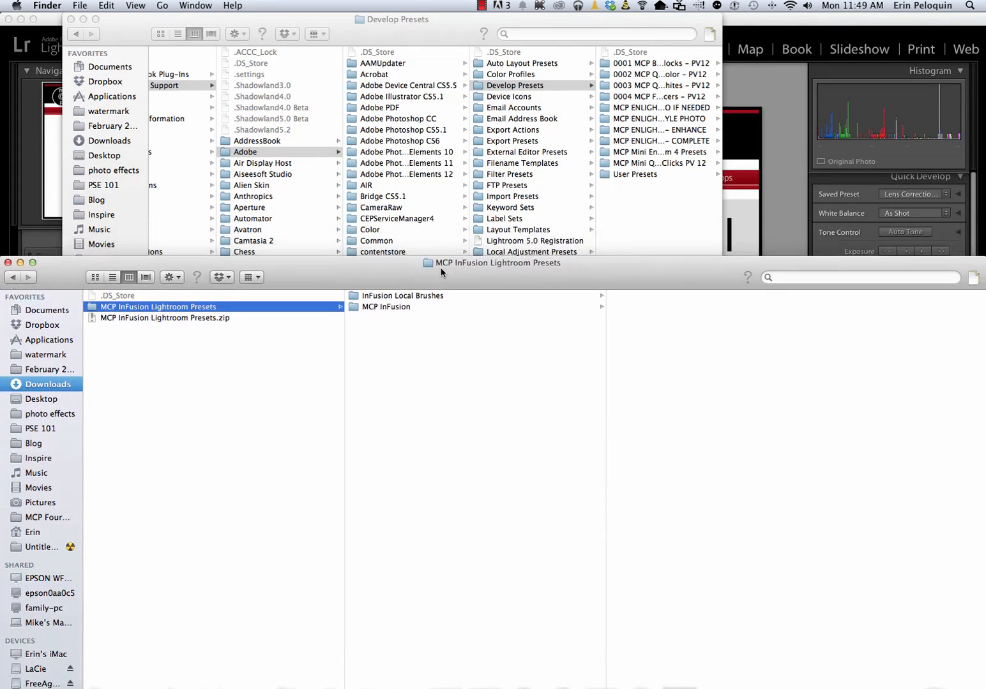
{"action": "left_click", "coordinate": [372, 312]}
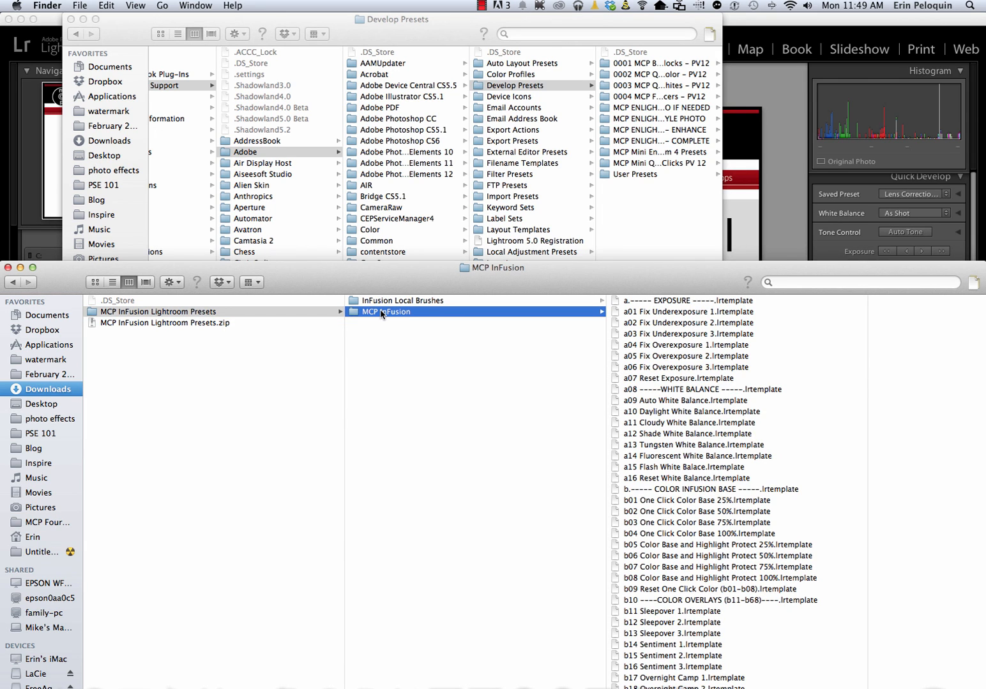
{"action": "right_click", "coordinate": [382, 313]}
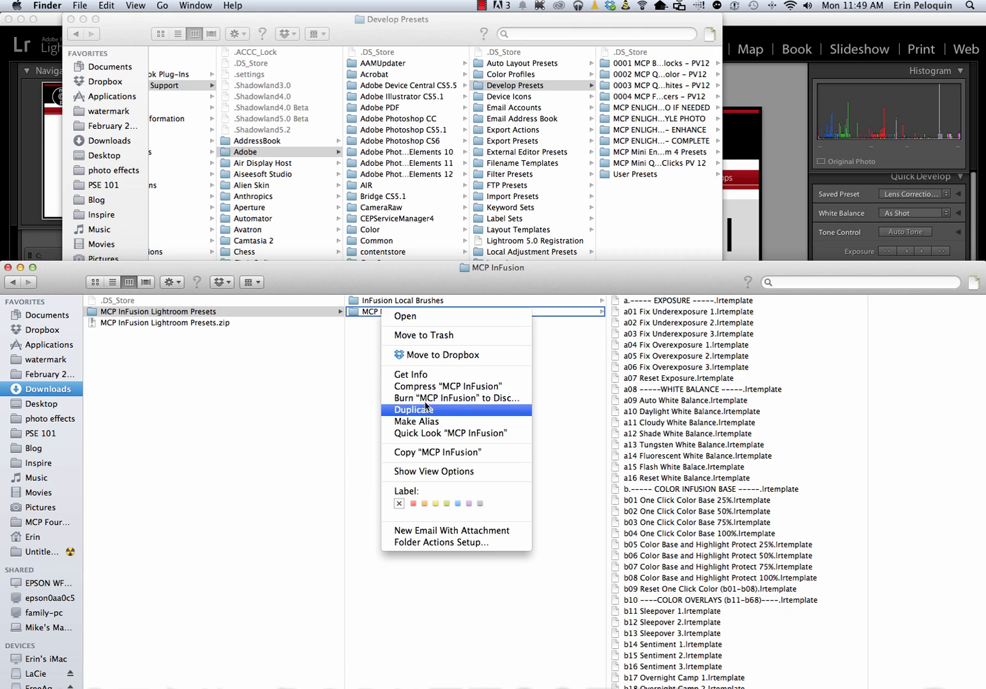
{"action": "left_click", "coordinate": [422, 454]}
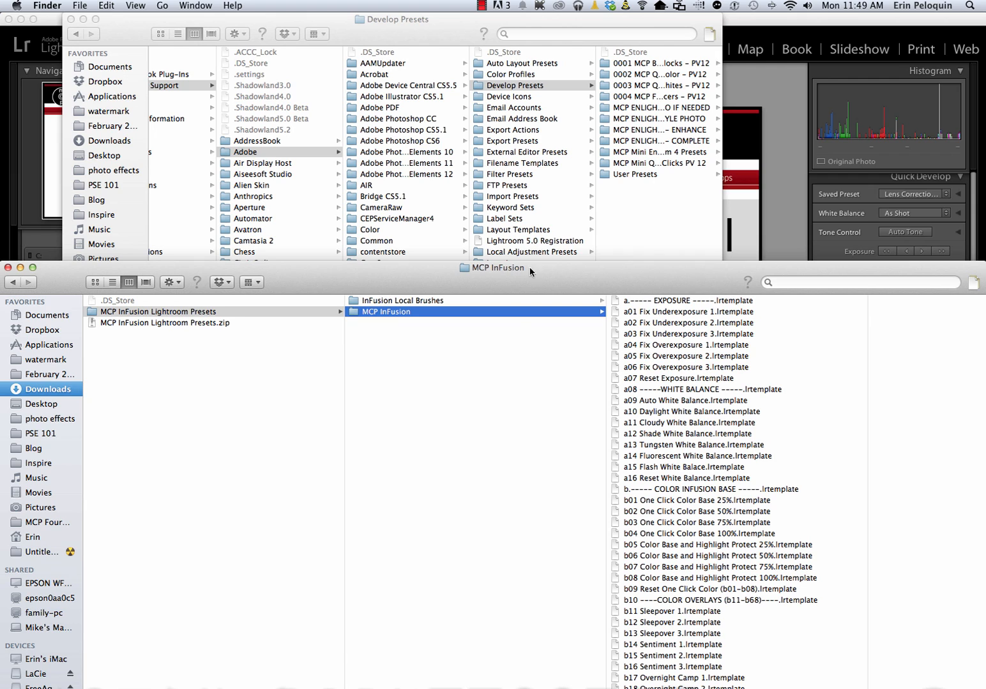
Paste the MCP InFusion folder into the Develop Presets folder
{"action": "left_click", "coordinate": [630, 233]}
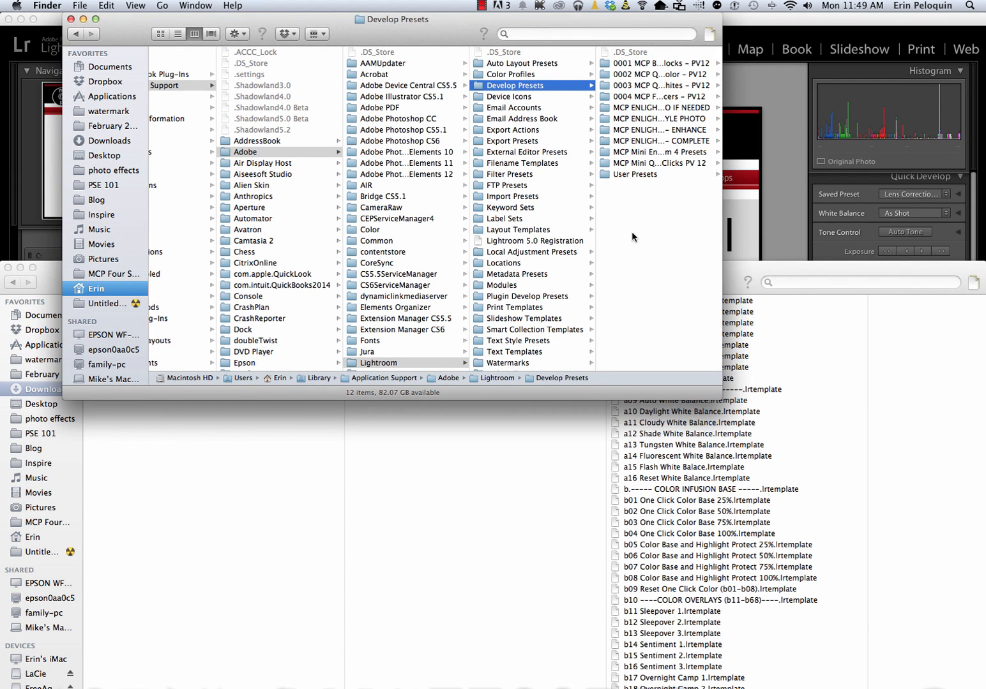
{"action": "right_click", "coordinate": [632, 233]}
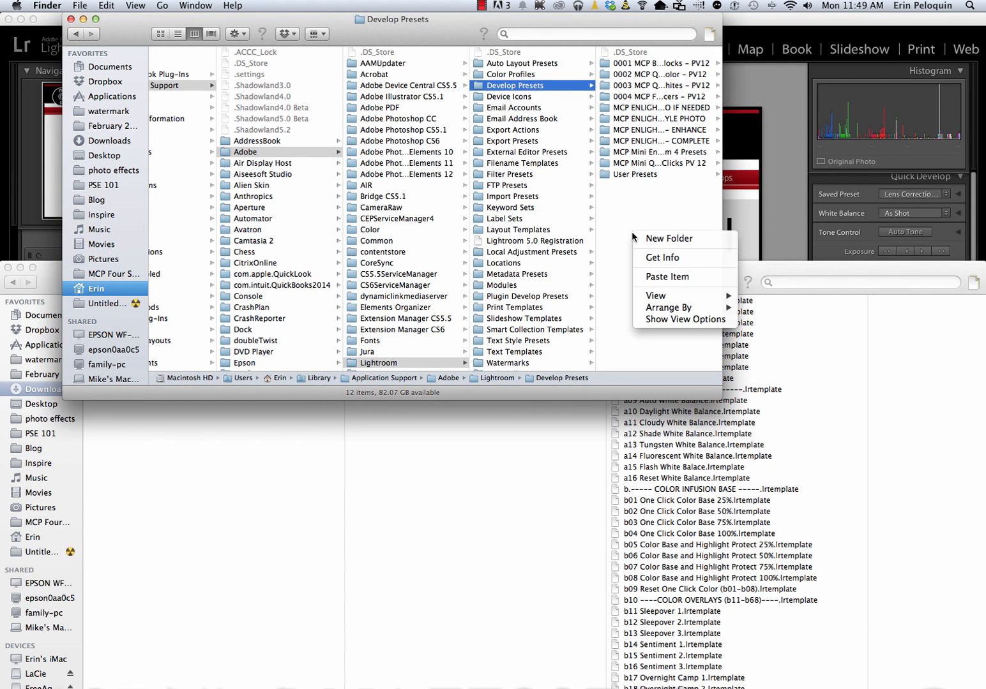
{"action": "left_click", "coordinate": [654, 277]}
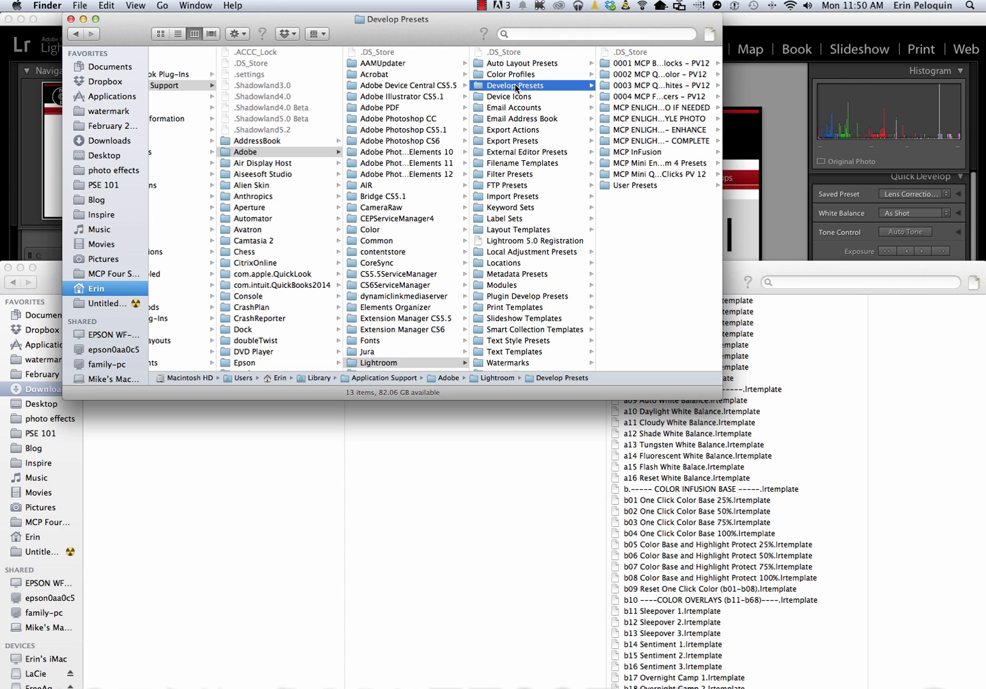
Open the Local Adjustment Presets folder and the InFusion Local Brushes folder
{"action": "scroll", "coordinate": [502, 191], "scroll_direction": "down", "scroll_amount": 1}
{"action": "left_click", "coordinate": [511, 251]}
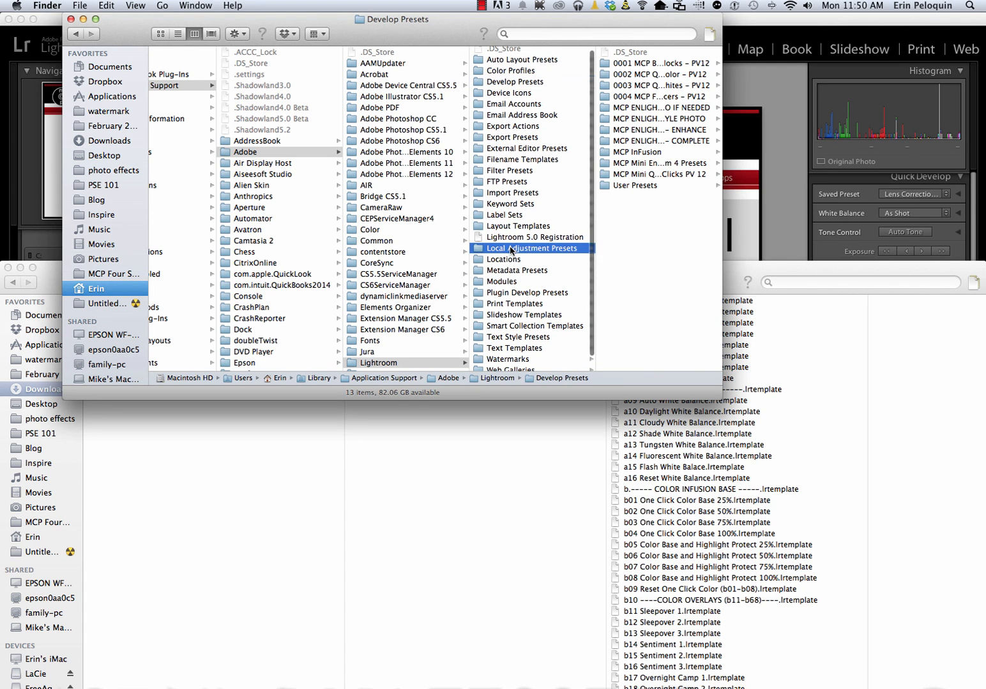
{"action": "scroll", "coordinate": [615, 286], "scroll_direction": "down", "scroll_amount": 10}
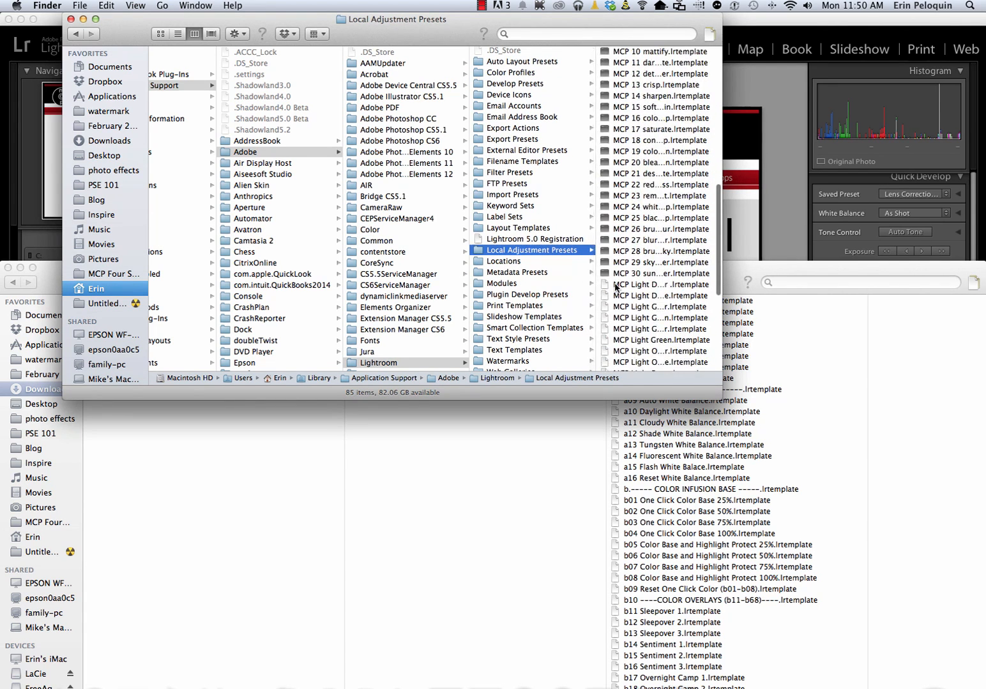
{"action": "scroll", "coordinate": [614, 287], "scroll_direction": "down", "scroll_amount": 2}
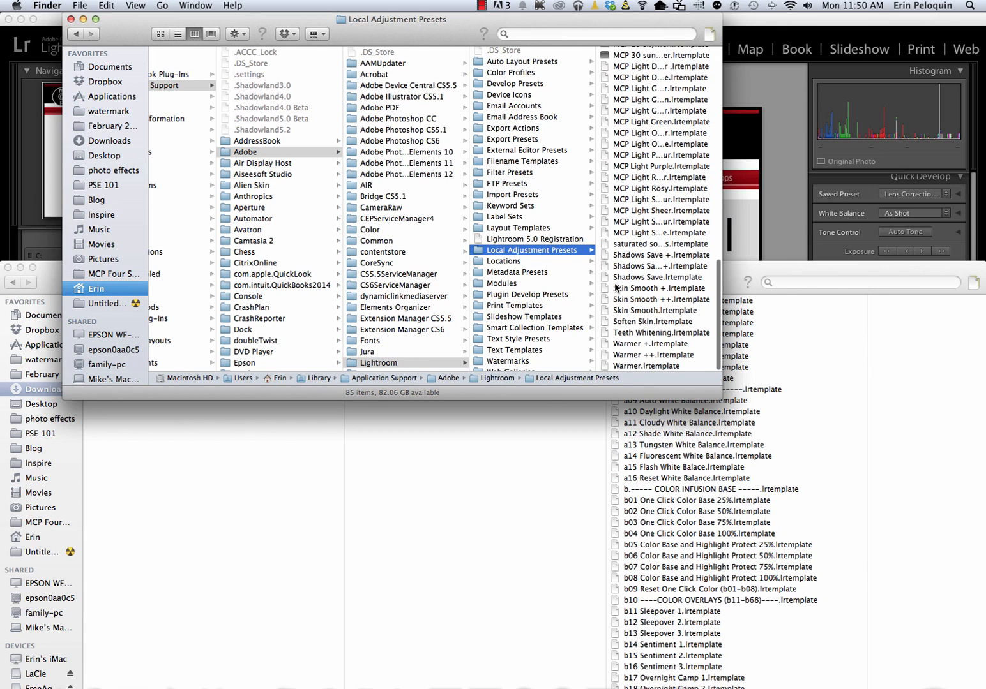
{"action": "scroll", "coordinate": [615, 287], "scroll_direction": "down", "scroll_amount": 3}
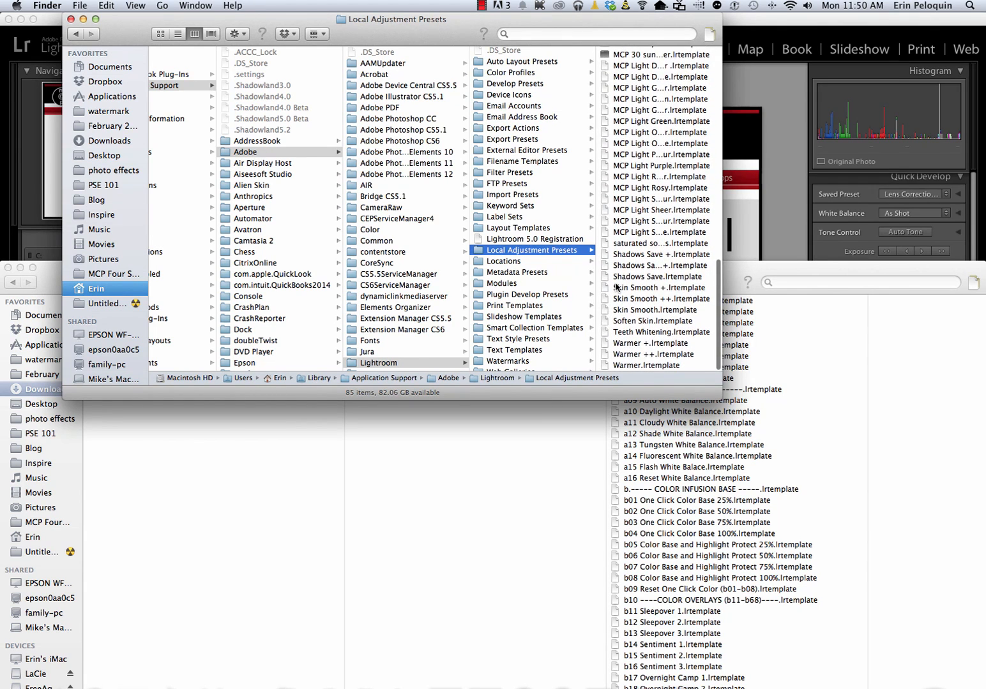
{"action": "left_click", "coordinate": [351, 509]}
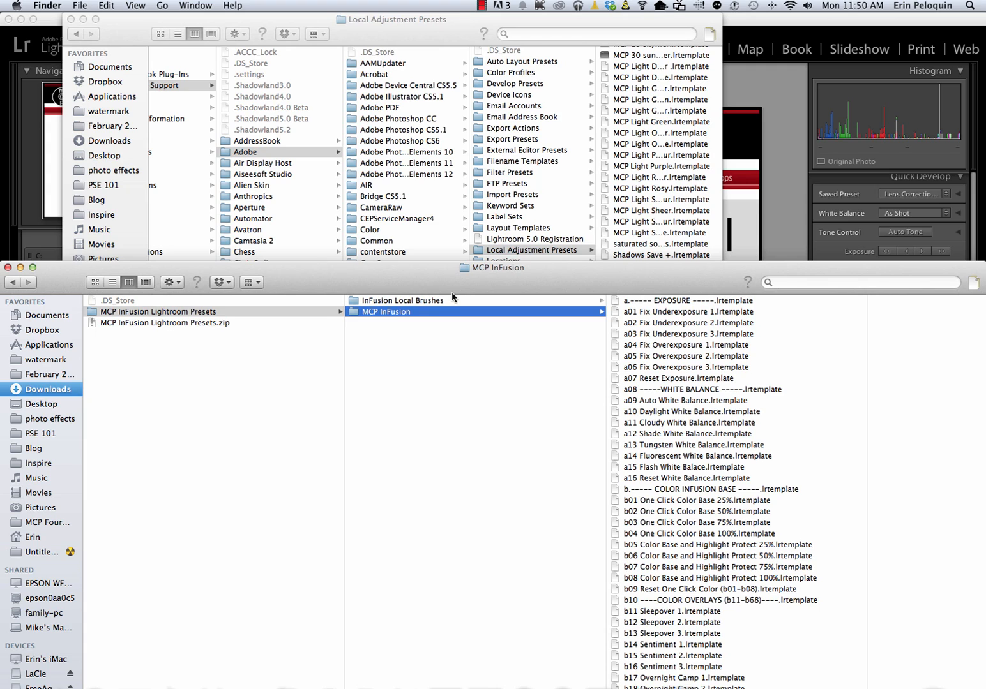
{"action": "left_click", "coordinate": [392, 302]}
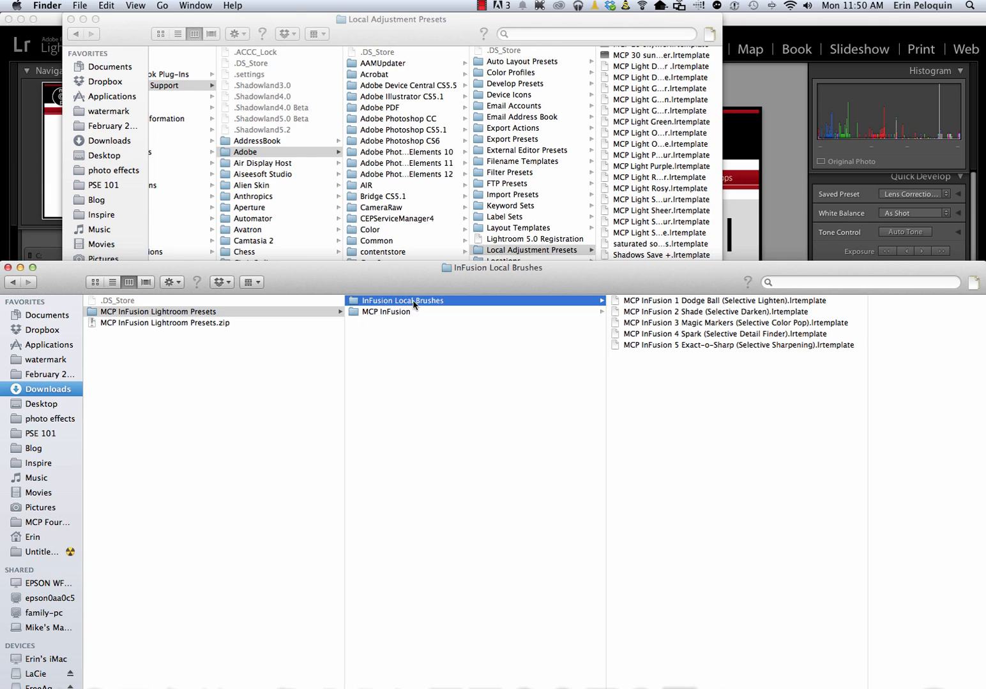
Select and copy all five InFusion brush templates
{"action": "left_click", "coordinate": [678, 305]}
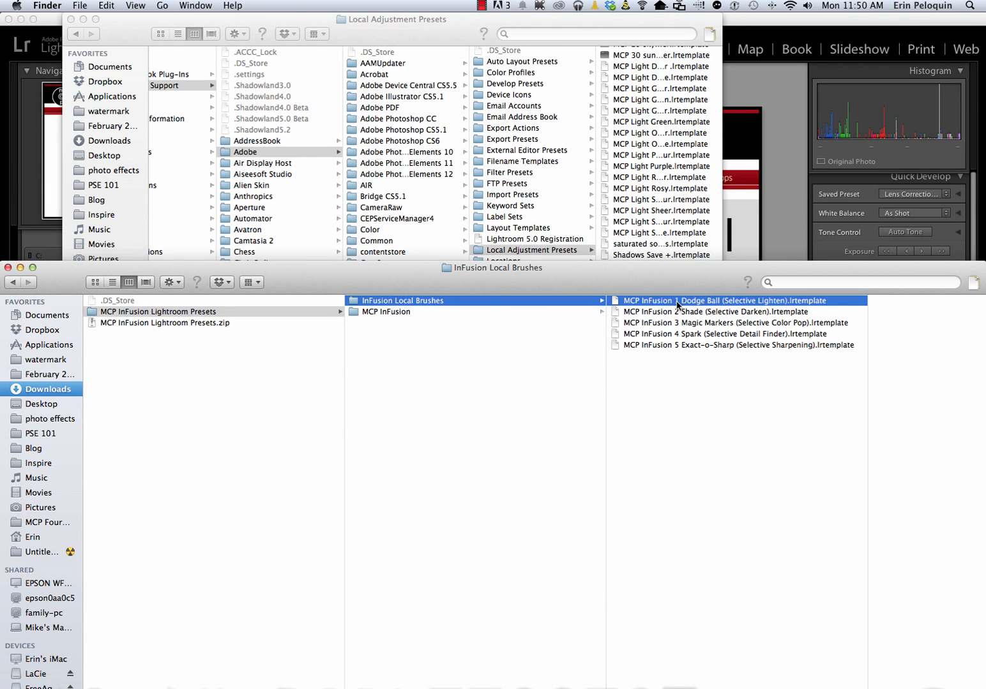
{"action": "left_click", "coordinate": [663, 348], "text": "shift"}
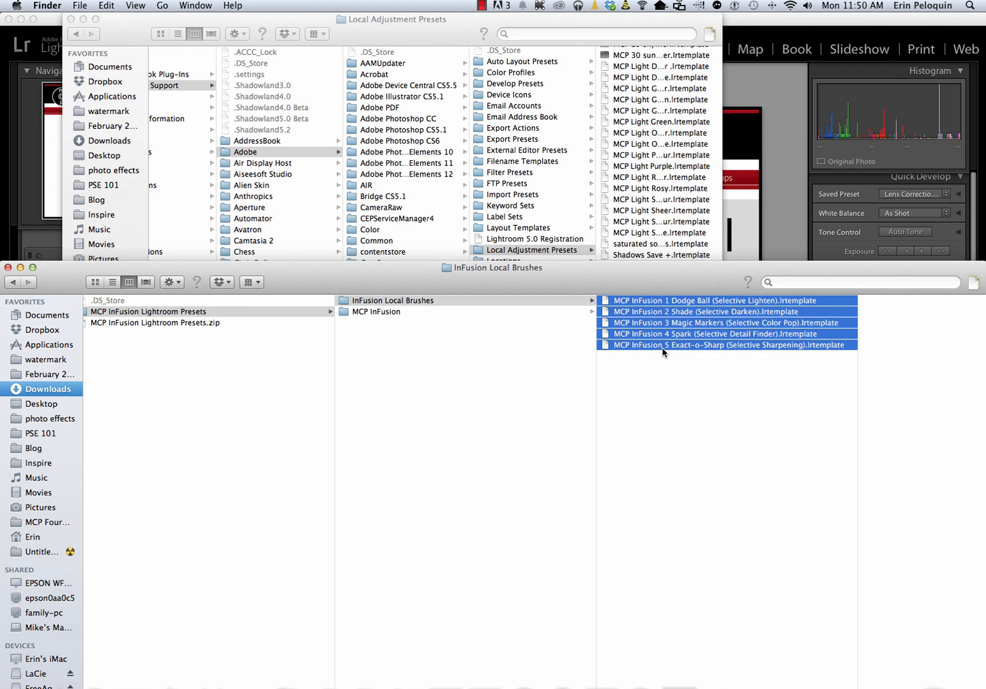
{"action": "right_click", "coordinate": [676, 331]}
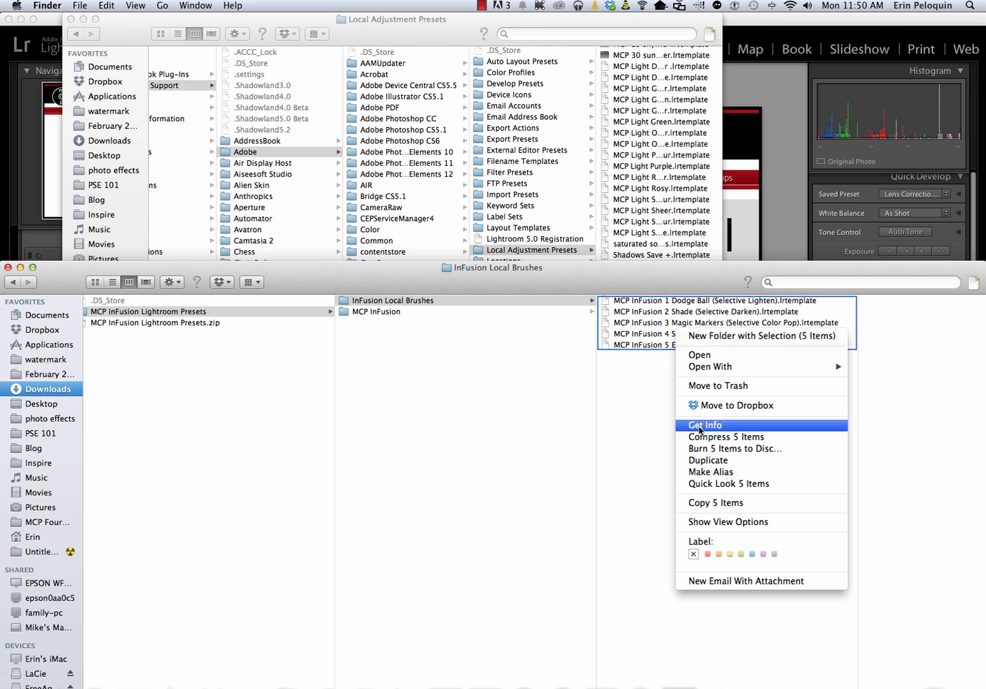
{"action": "left_click", "coordinate": [707, 503]}
Paste the five templates into Local Adjustment Presets, now 90 items, and widen the window
{"action": "left_click", "coordinate": [527, 250]}
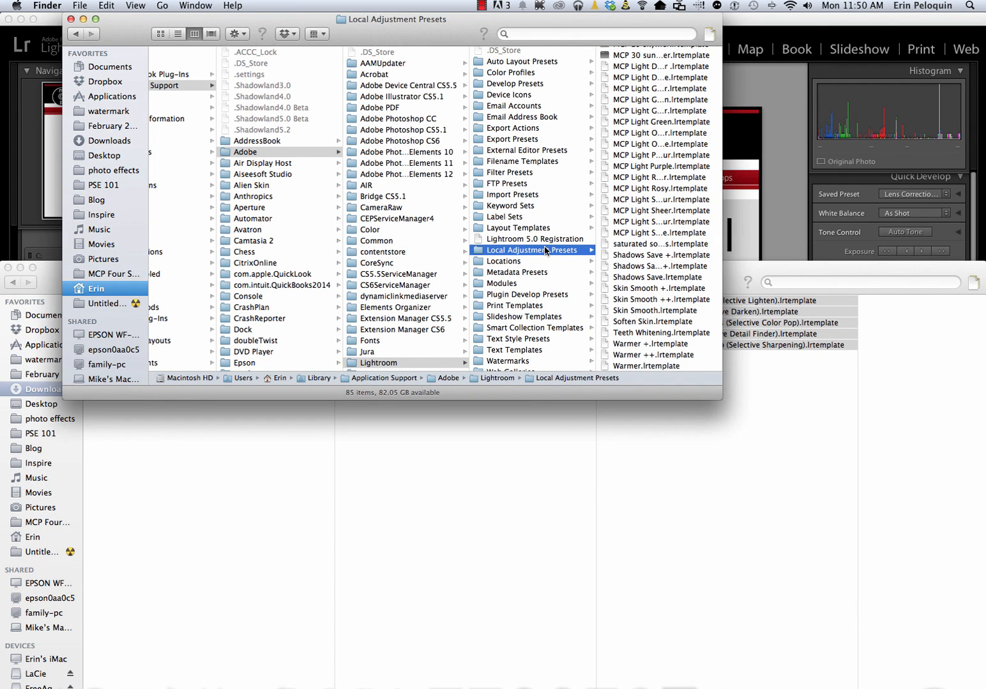
{"action": "right_click", "coordinate": [545, 249]}
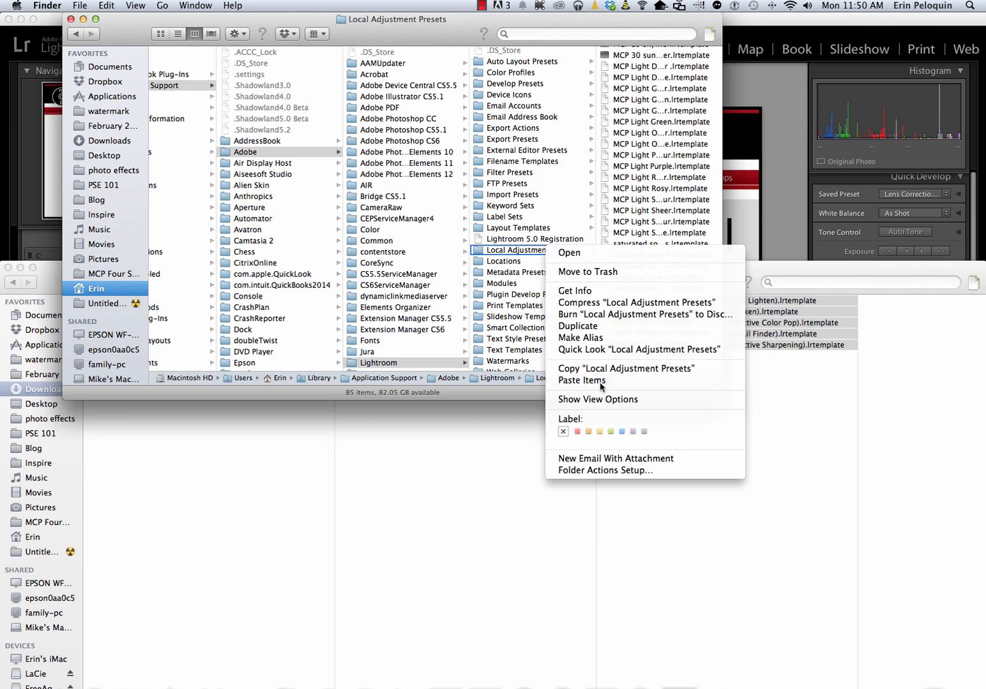
{"action": "left_click", "coordinate": [577, 380]}
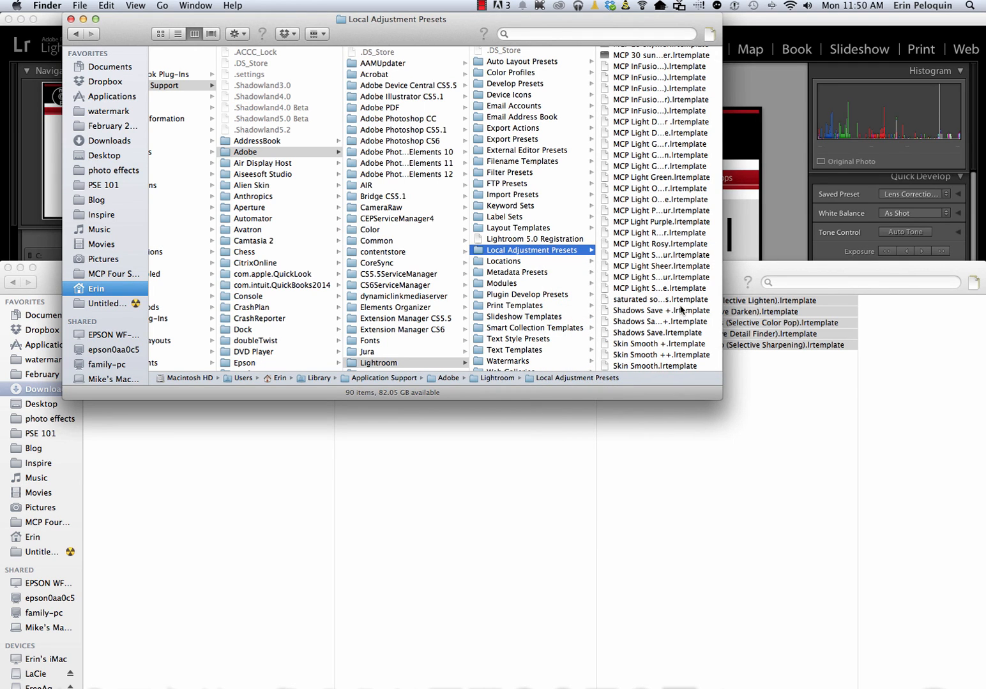
{"action": "scroll", "coordinate": [681, 310], "scroll_direction": "up", "scroll_amount": 3}
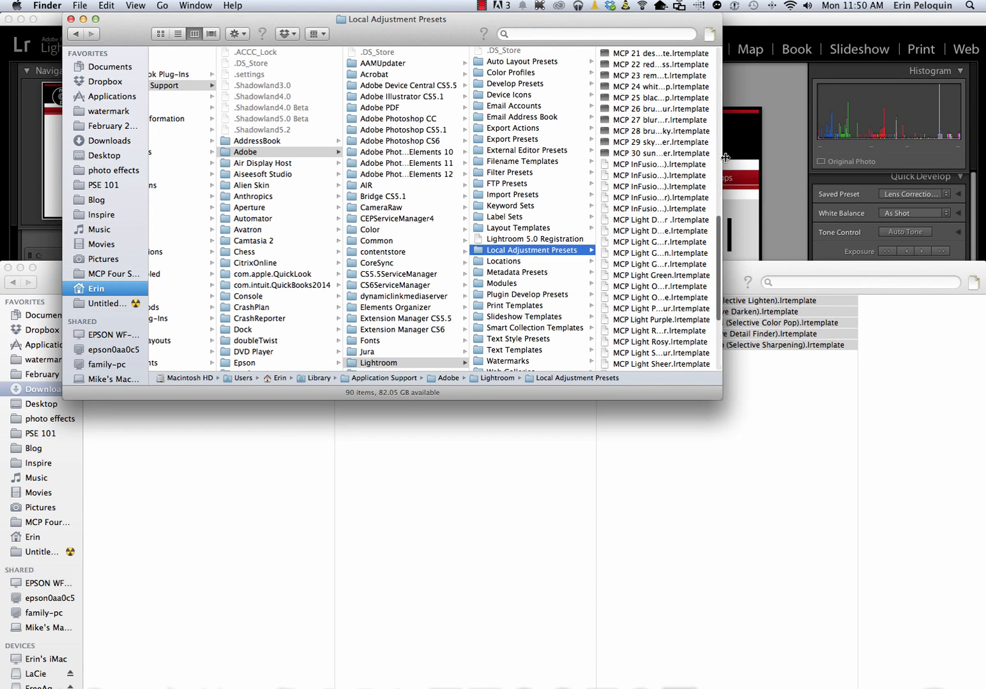
{"action": "left_click_drag", "start_coordinate": [720, 162], "coordinate": [786, 166]}
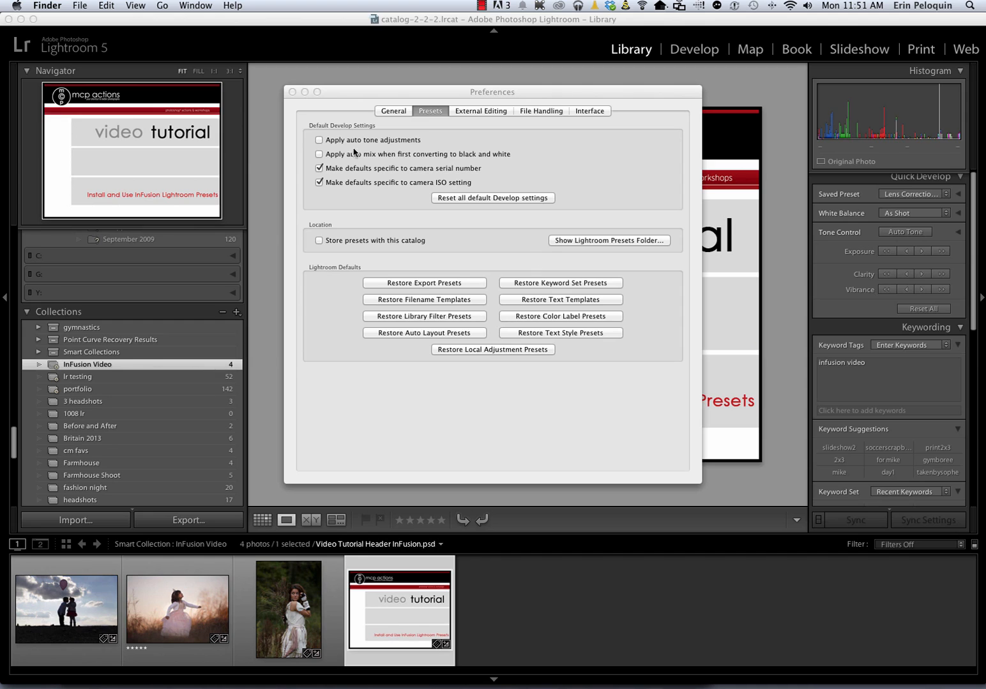
Close the Preferences dialog to return to Lightroom's Library
{"action": "left_click", "coordinate": [292, 91]}
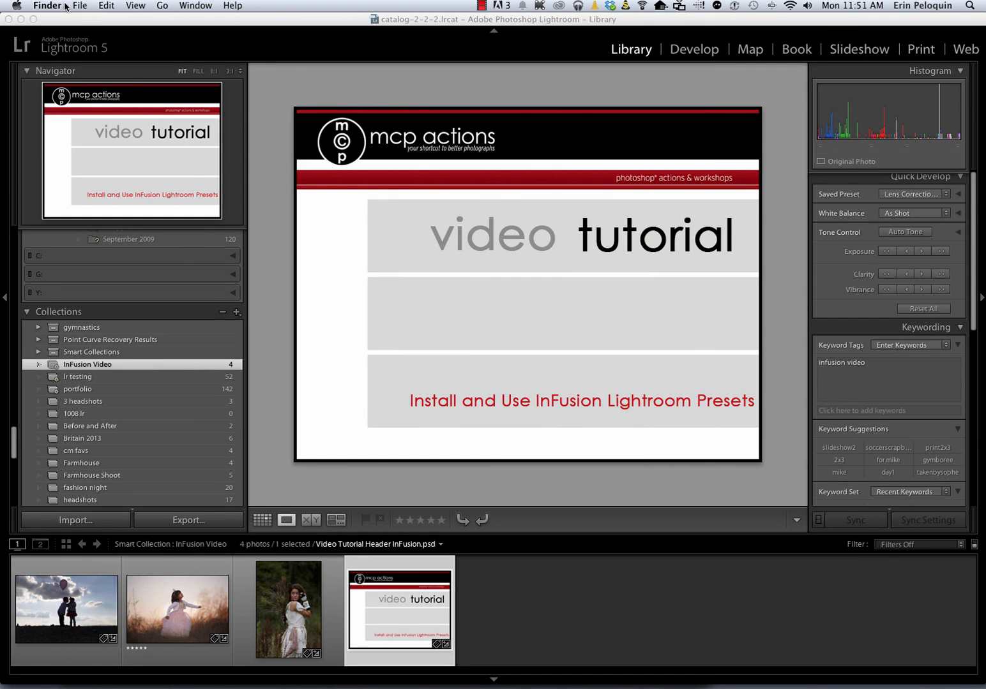
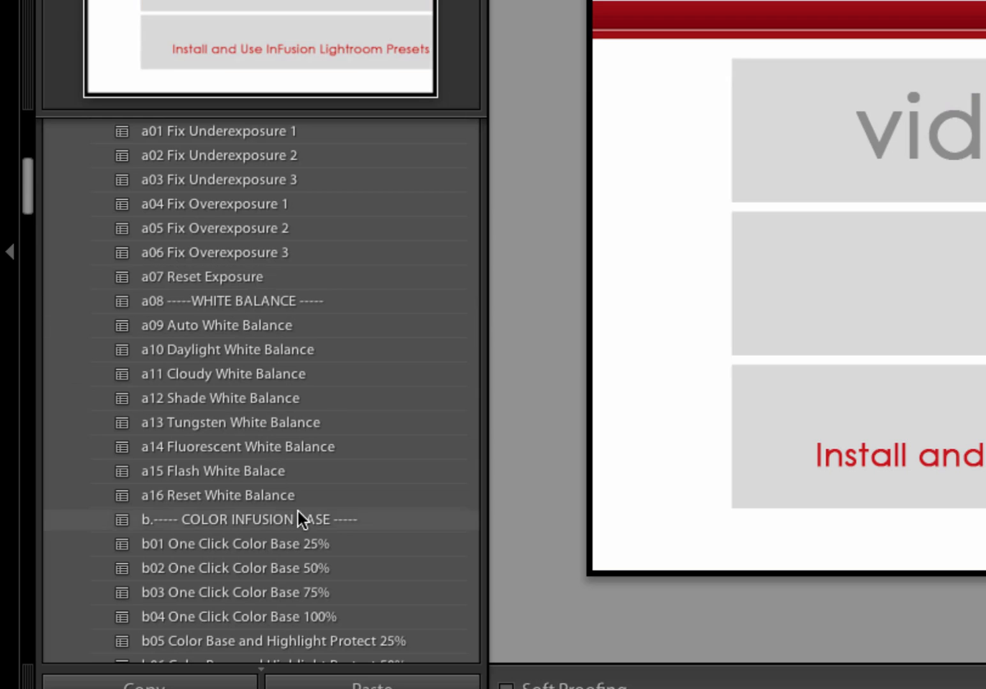
{"action": "scroll", "coordinate": [301, 517], "scroll_direction": "down", "scroll_amount": 5}
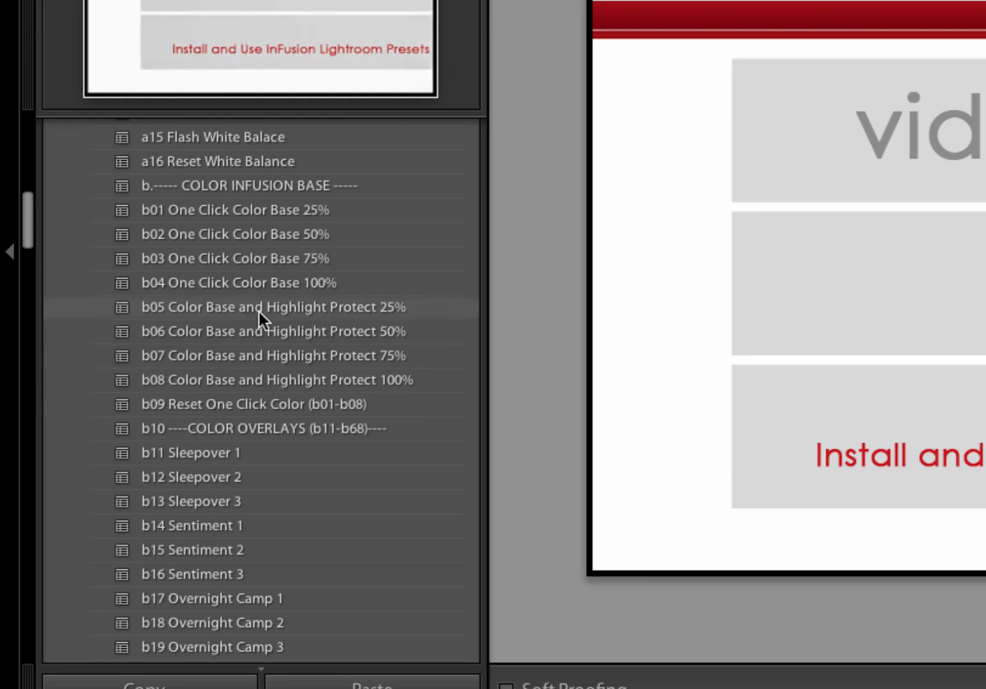
{"action": "scroll", "coordinate": [211, 315], "scroll_direction": "down", "scroll_amount": 4}
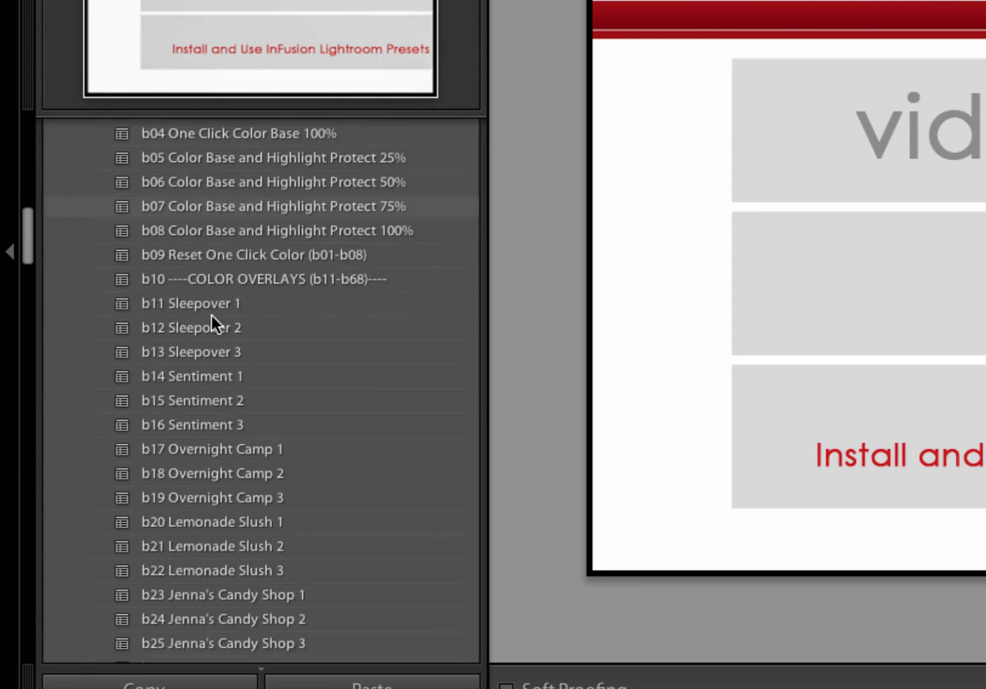
{"action": "scroll", "coordinate": [211, 316], "scroll_direction": "up", "scroll_amount": 1}
{"action": "scroll", "coordinate": [211, 316], "scroll_direction": "up", "scroll_amount": 1}
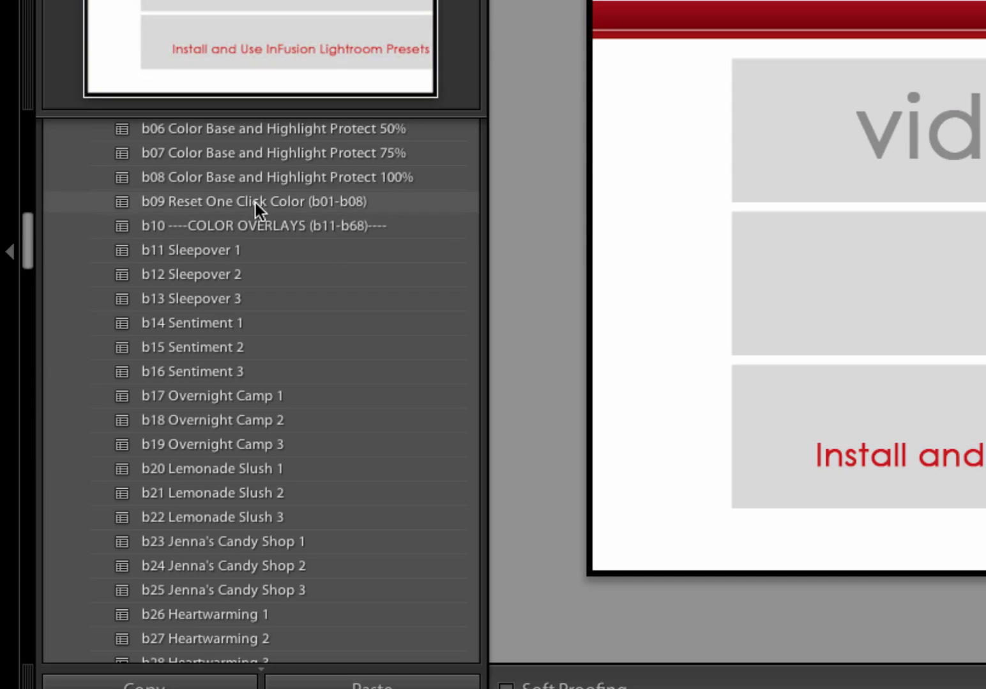
{"action": "scroll", "coordinate": [263, 154], "scroll_direction": "up", "scroll_amount": 1}
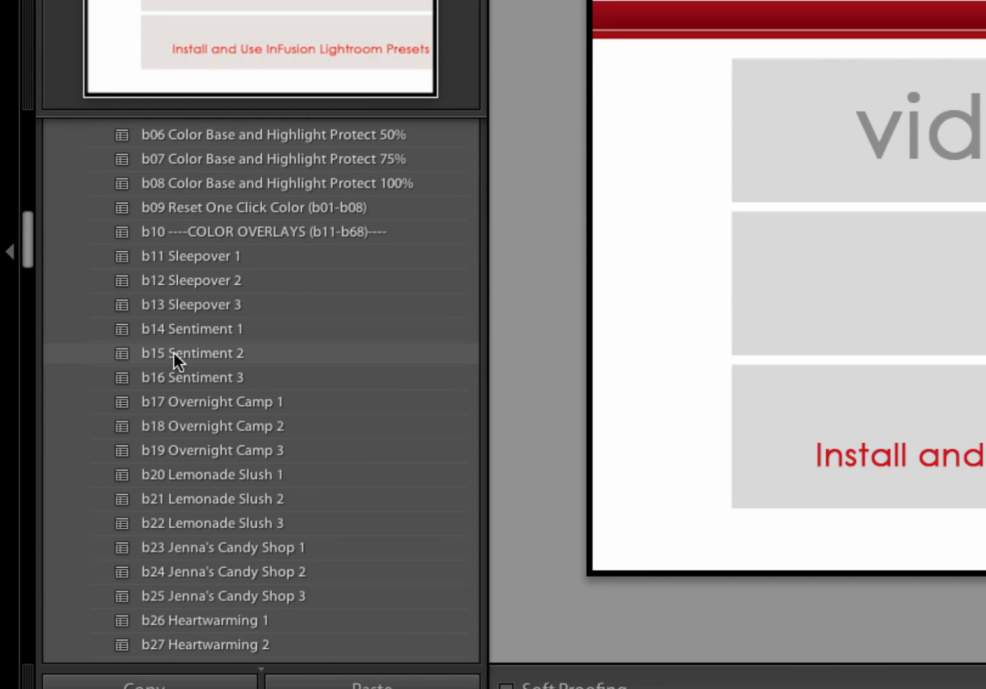
{"action": "scroll", "coordinate": [173, 355], "scroll_direction": "down", "scroll_amount": 3}
{"action": "scroll", "coordinate": [173, 352], "scroll_direction": "down", "scroll_amount": 10}
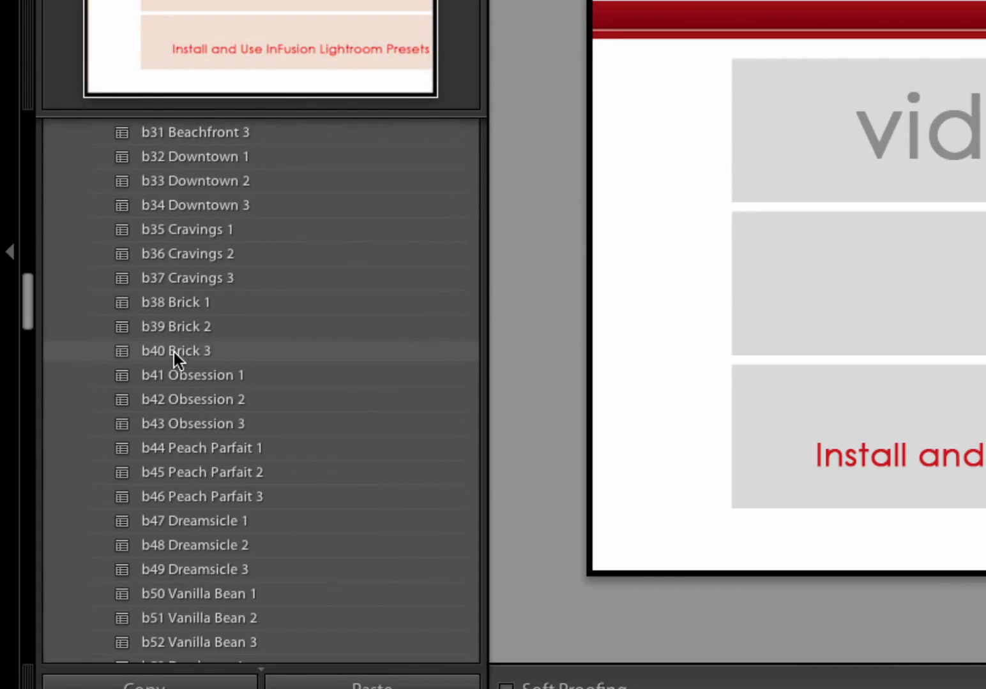
{"action": "scroll", "coordinate": [173, 352], "scroll_direction": "down", "scroll_amount": 5}
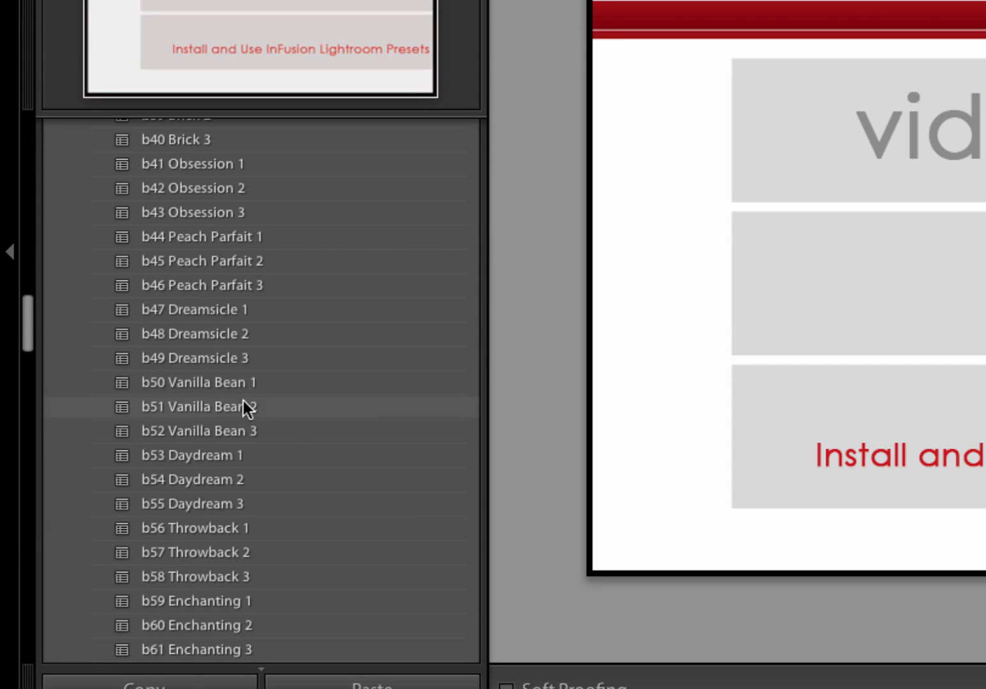
{"action": "scroll", "coordinate": [231, 424], "scroll_direction": "down", "scroll_amount": 3}
{"action": "scroll", "coordinate": [231, 423], "scroll_direction": "down", "scroll_amount": 5}
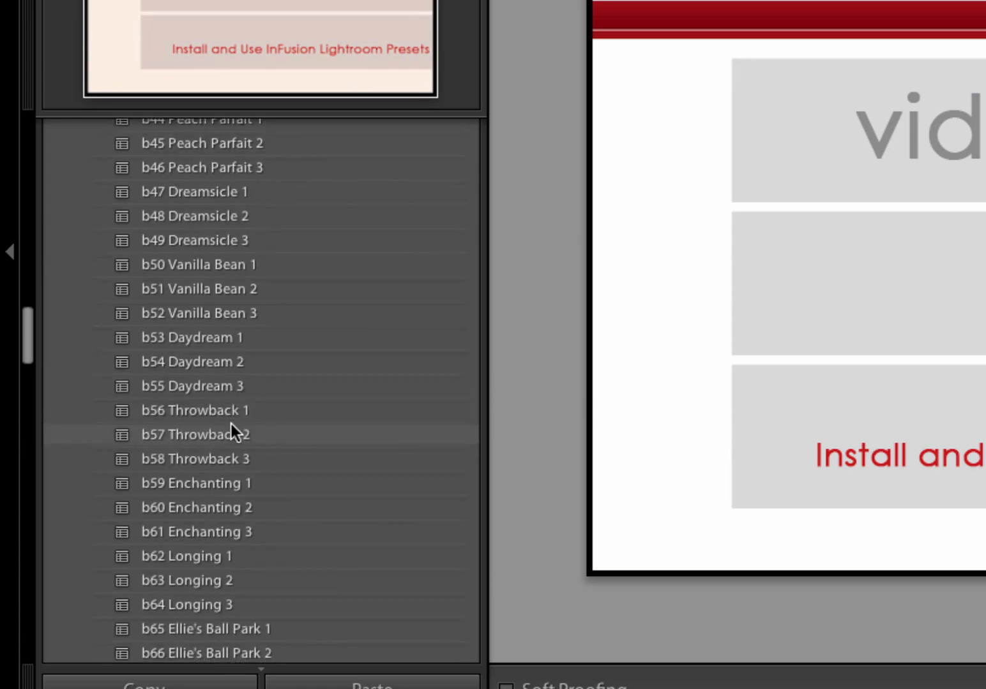
{"action": "scroll", "coordinate": [231, 423], "scroll_direction": "down", "scroll_amount": 1}
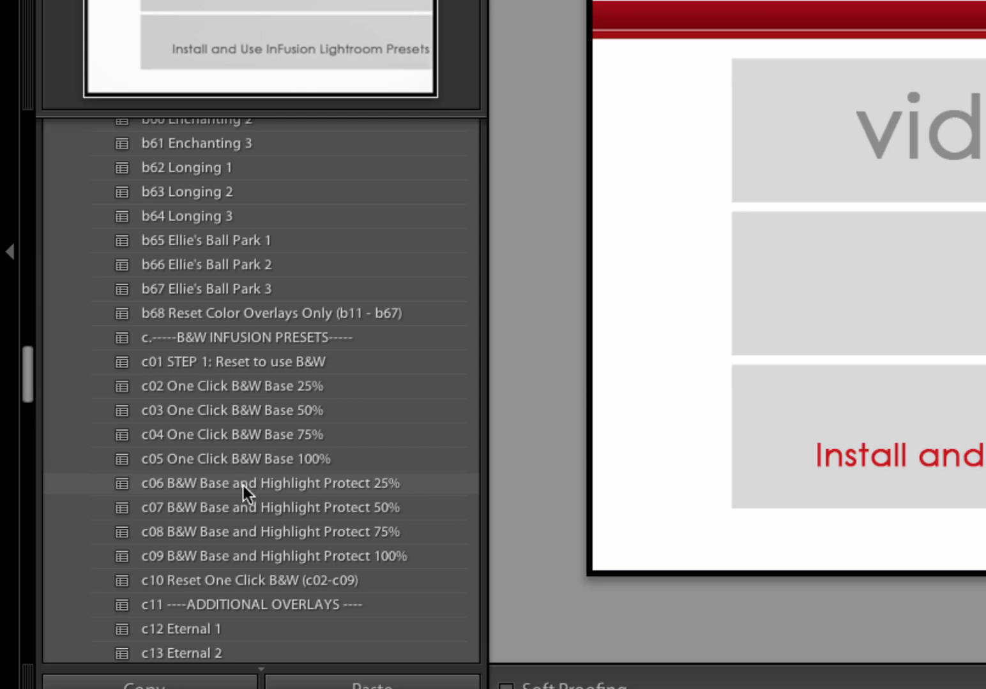
{"action": "scroll", "coordinate": [246, 553], "scroll_direction": "up", "scroll_amount": 3}
{"action": "scroll", "coordinate": [247, 553], "scroll_direction": "down", "scroll_amount": 7}
{"action": "scroll", "coordinate": [247, 553], "scroll_direction": "down", "scroll_amount": 3}
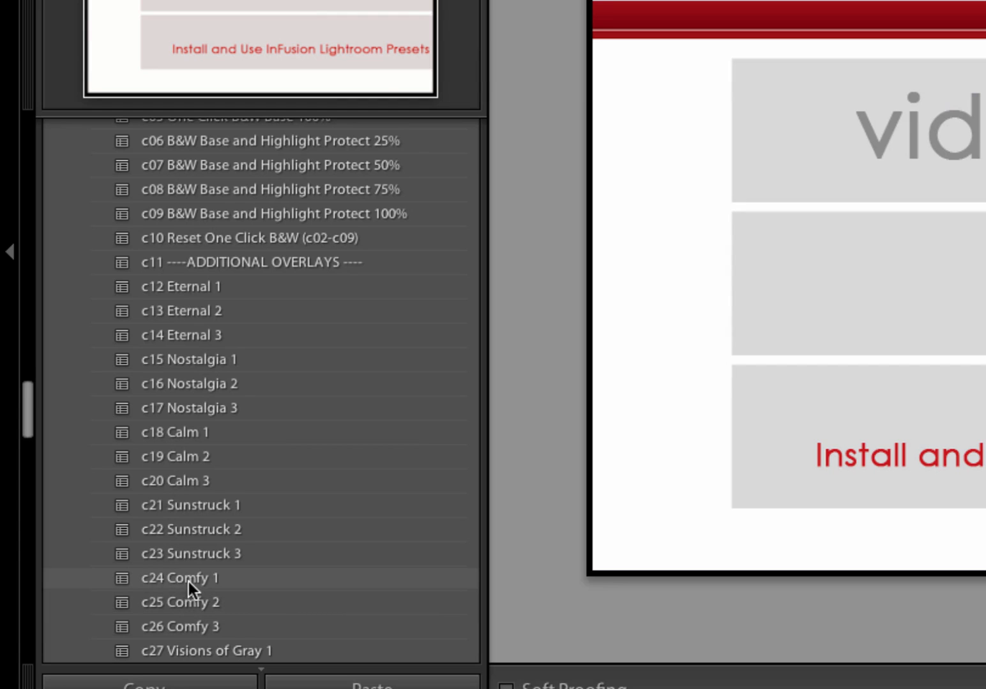
{"action": "scroll", "coordinate": [189, 582], "scroll_direction": "down", "scroll_amount": 5}
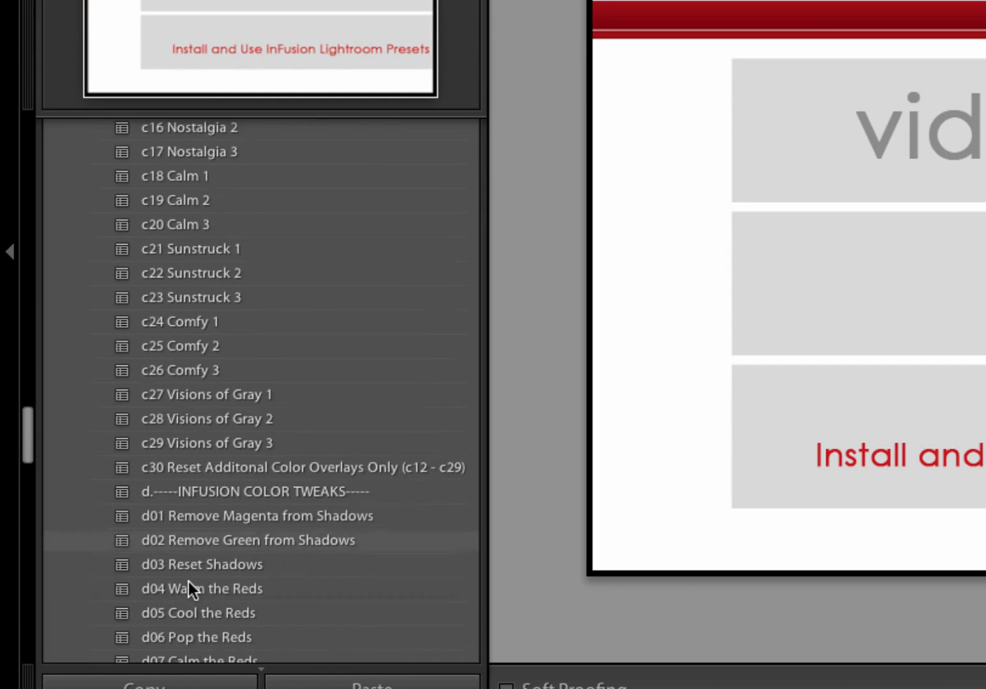
{"action": "scroll", "coordinate": [189, 582], "scroll_direction": "down", "scroll_amount": 7}
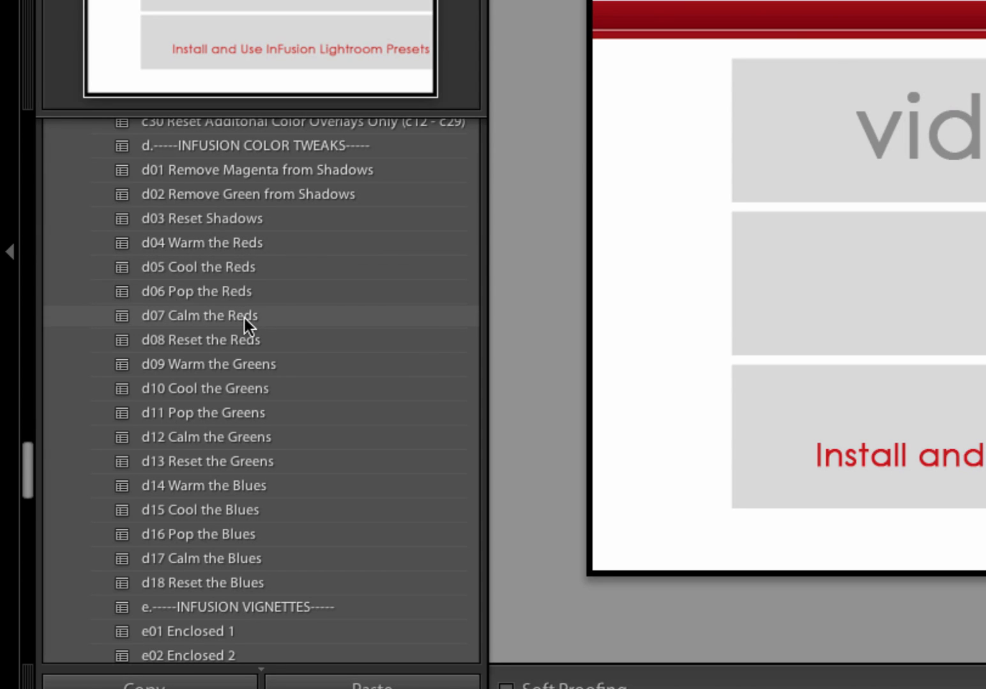
{"action": "scroll", "coordinate": [250, 523], "scroll_direction": "down", "scroll_amount": 10}
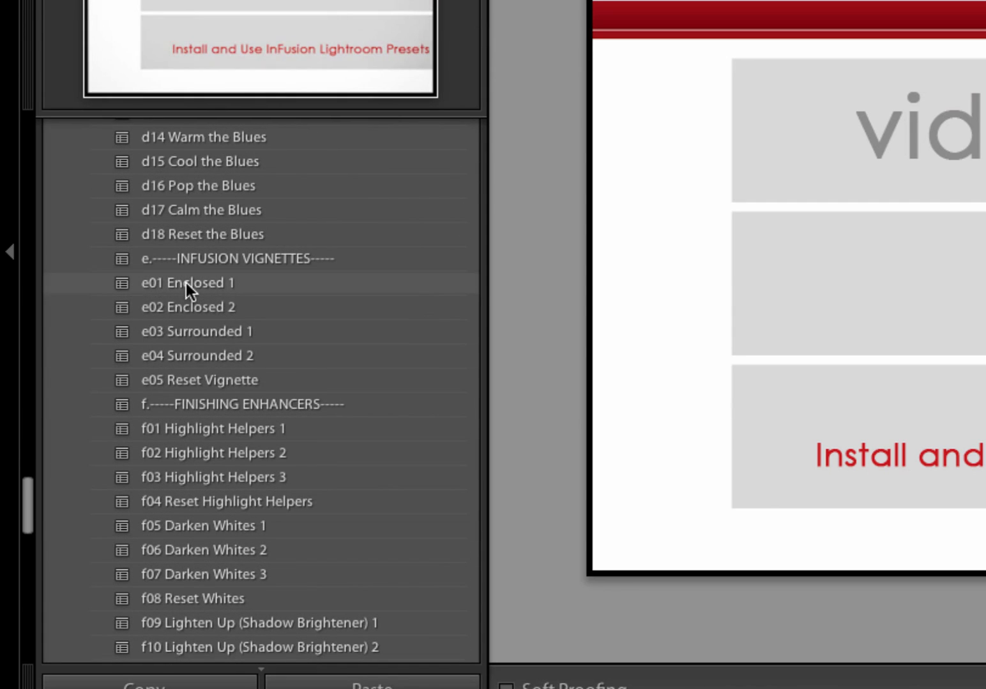
{"action": "scroll", "coordinate": [186, 283], "scroll_direction": "down", "scroll_amount": 4}
{"action": "scroll", "coordinate": [191, 341], "scroll_direction": "down", "scroll_amount": 3}
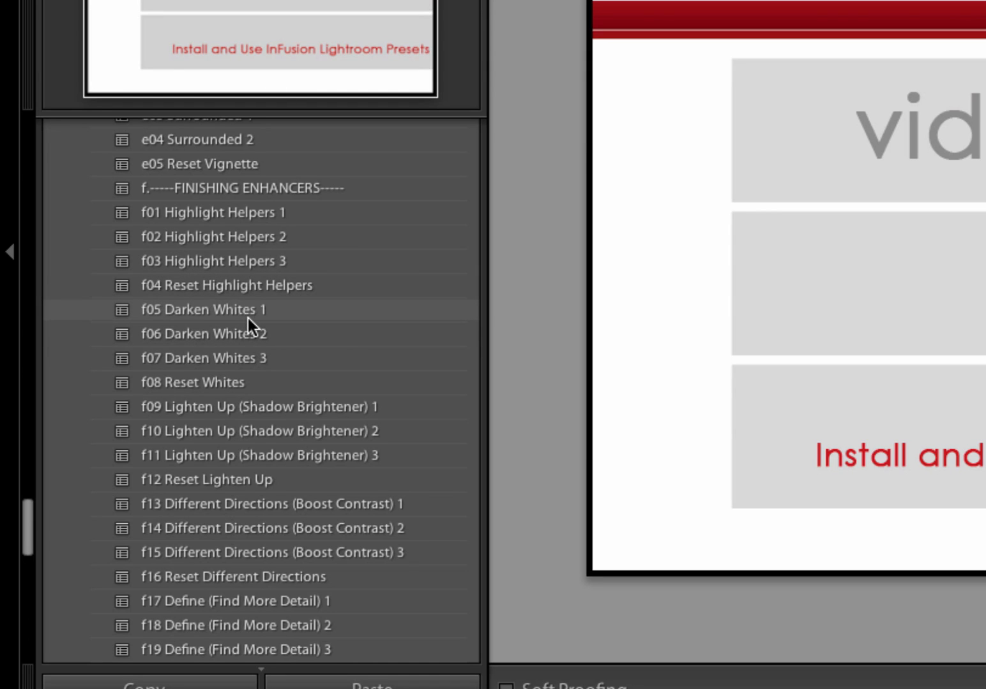
{"action": "scroll", "coordinate": [247, 317], "scroll_direction": "down", "scroll_amount": 1}
{"action": "scroll", "coordinate": [247, 318], "scroll_direction": "down", "scroll_amount": 5}
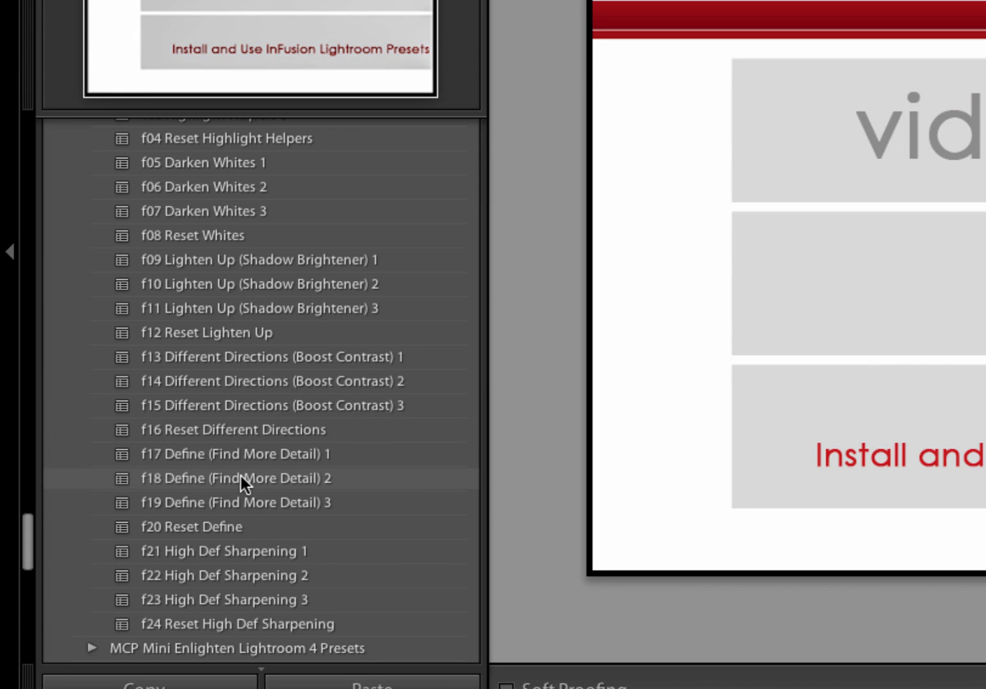
{"action": "scroll", "coordinate": [242, 475], "scroll_direction": "down", "scroll_amount": 3}
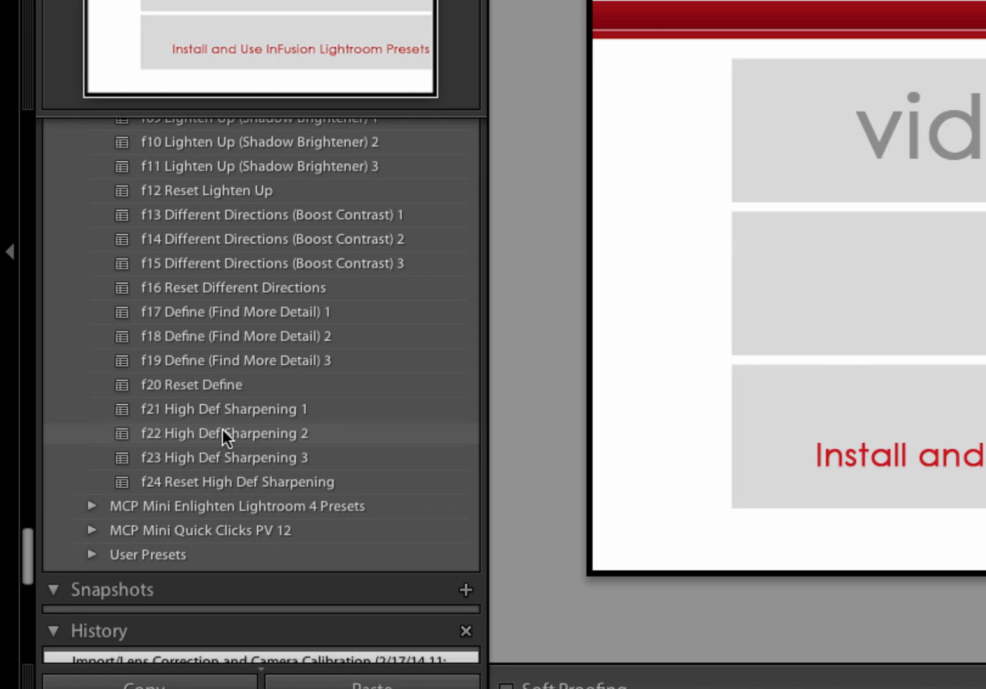
Return to the top of the presets and open the portrait of the woman holding dried grasses
{"action": "scroll", "coordinate": [193, 322], "scroll_direction": "up", "scroll_amount": 15}
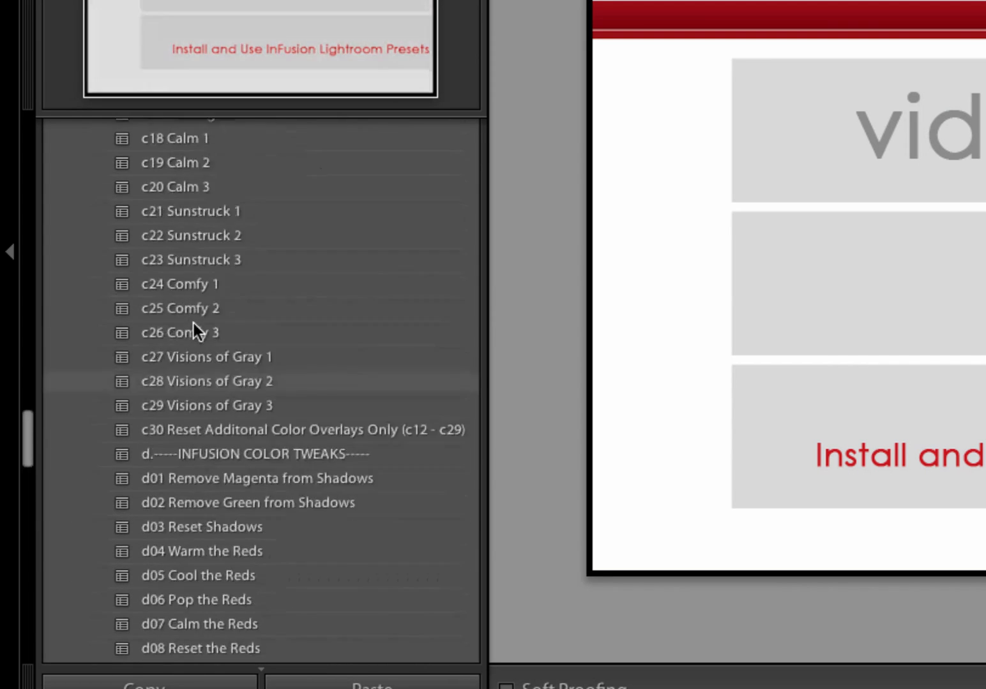
{"action": "scroll", "coordinate": [193, 322], "scroll_direction": "up", "scroll_amount": 15}
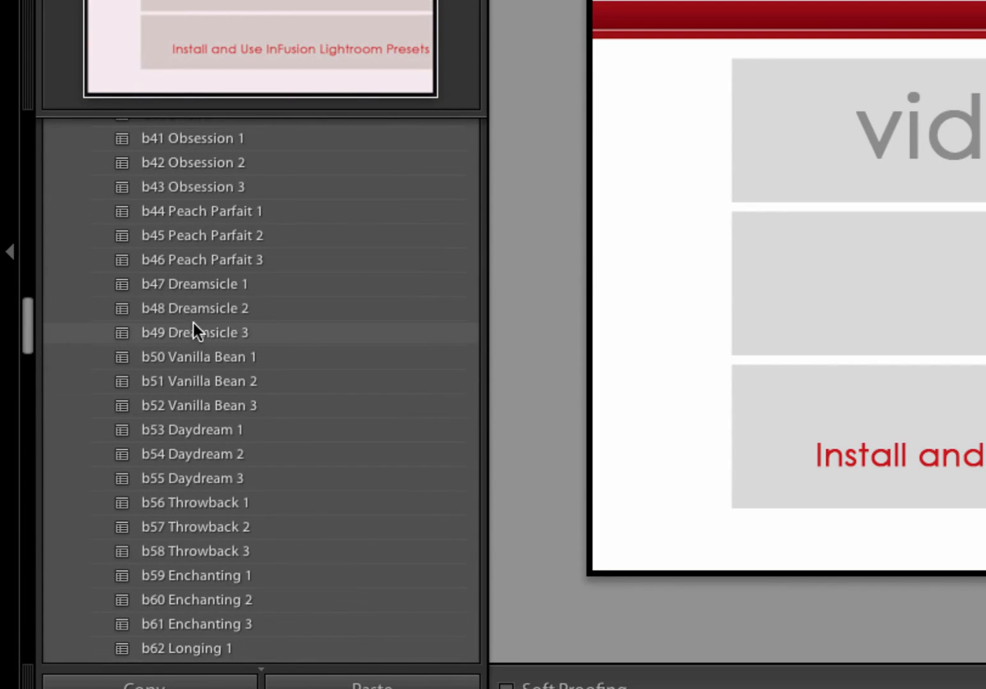
{"action": "scroll", "coordinate": [194, 322], "scroll_direction": "up", "scroll_amount": 10}
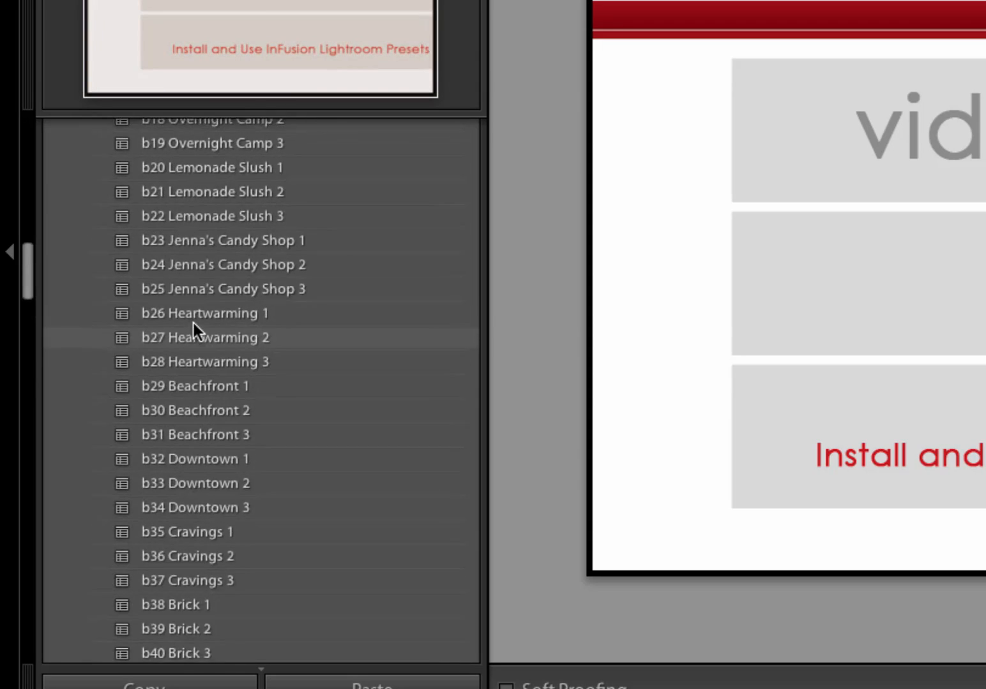
{"action": "scroll", "coordinate": [193, 323], "scroll_direction": "up", "scroll_amount": 15}
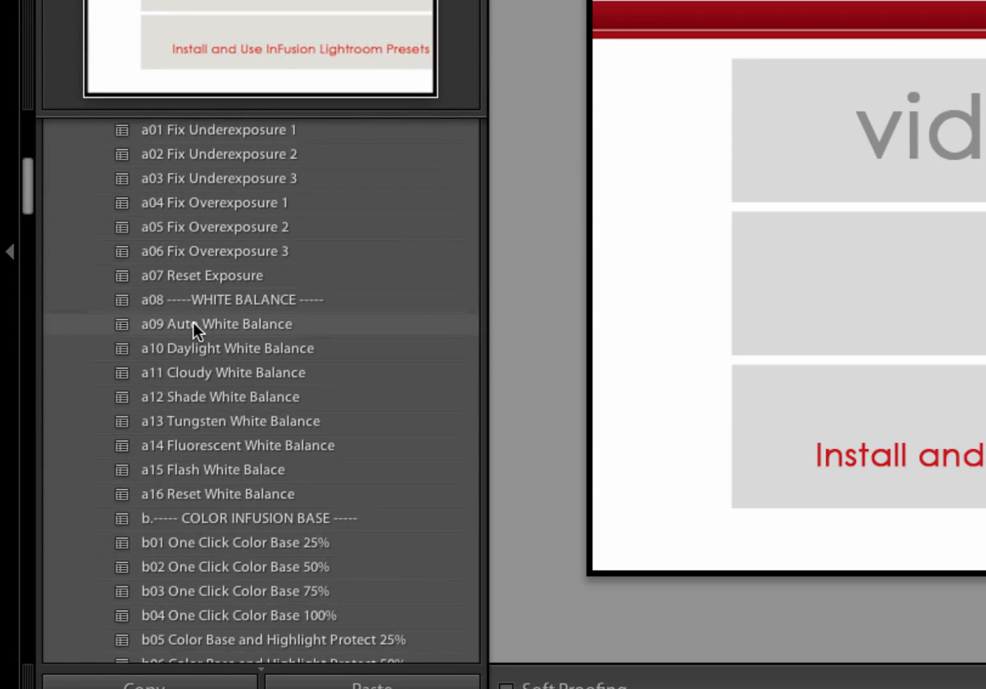
{"action": "scroll", "coordinate": [193, 322], "scroll_direction": "down", "scroll_amount": 4}
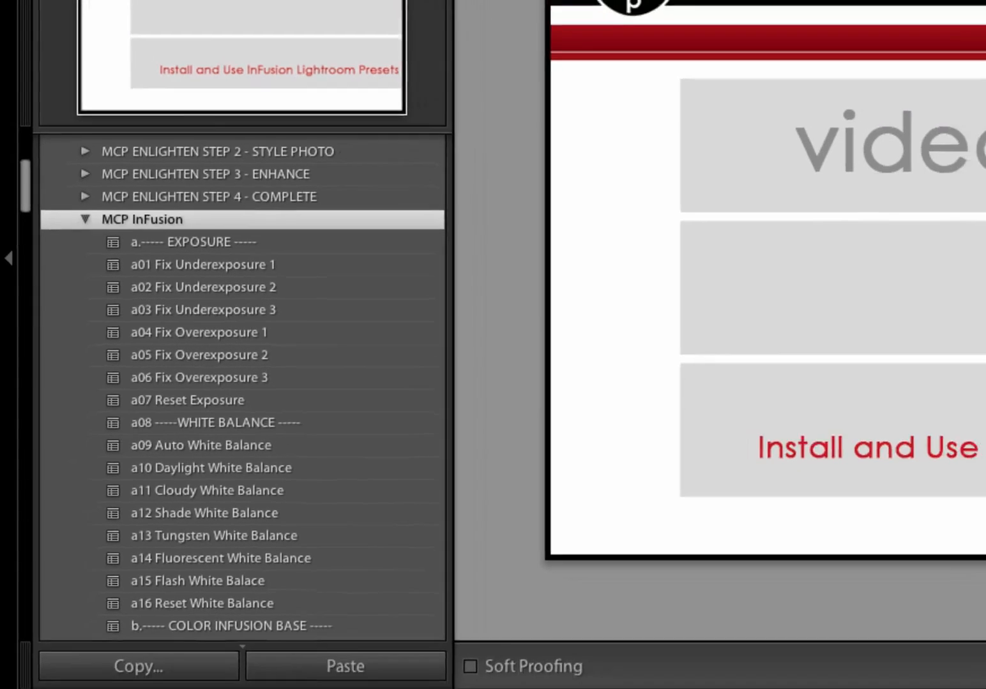
{"action": "left_click", "coordinate": [318, 632]}
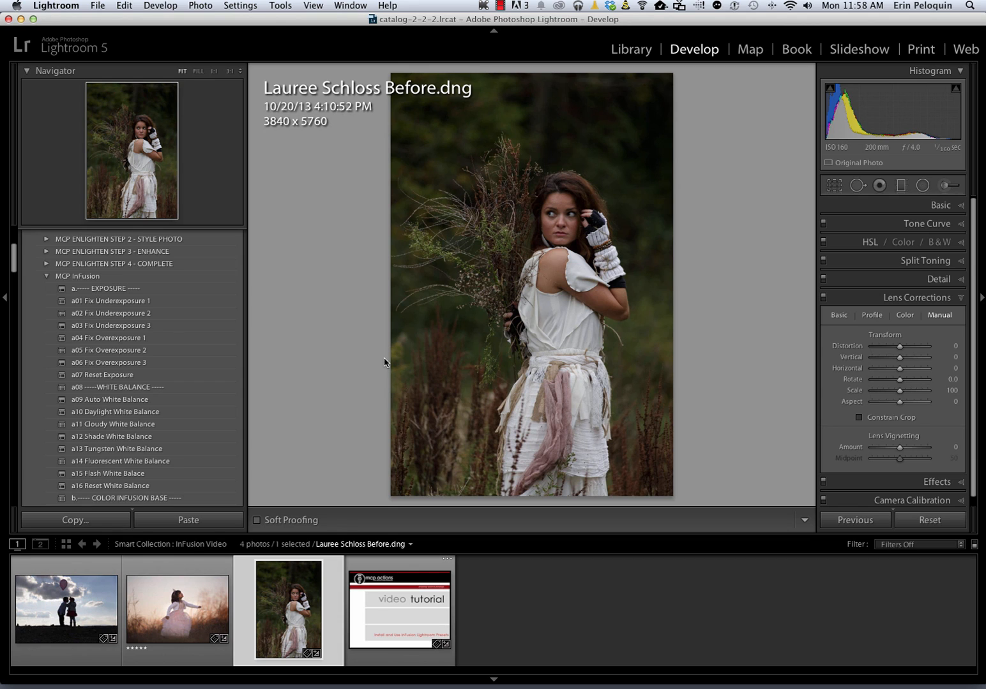
Apply a03 Fix Underexposure 3, then compare a10 Daylight and keep a11 Cloudy White Balance
{"action": "left_click", "coordinate": [106, 304]}
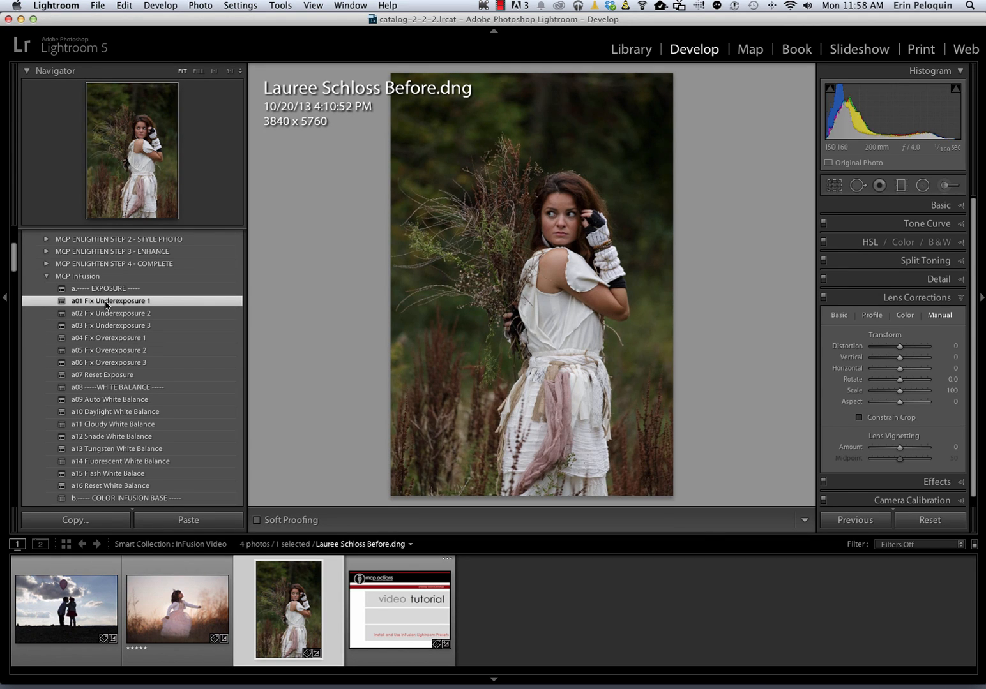
{"action": "left_click", "coordinate": [106, 325]}
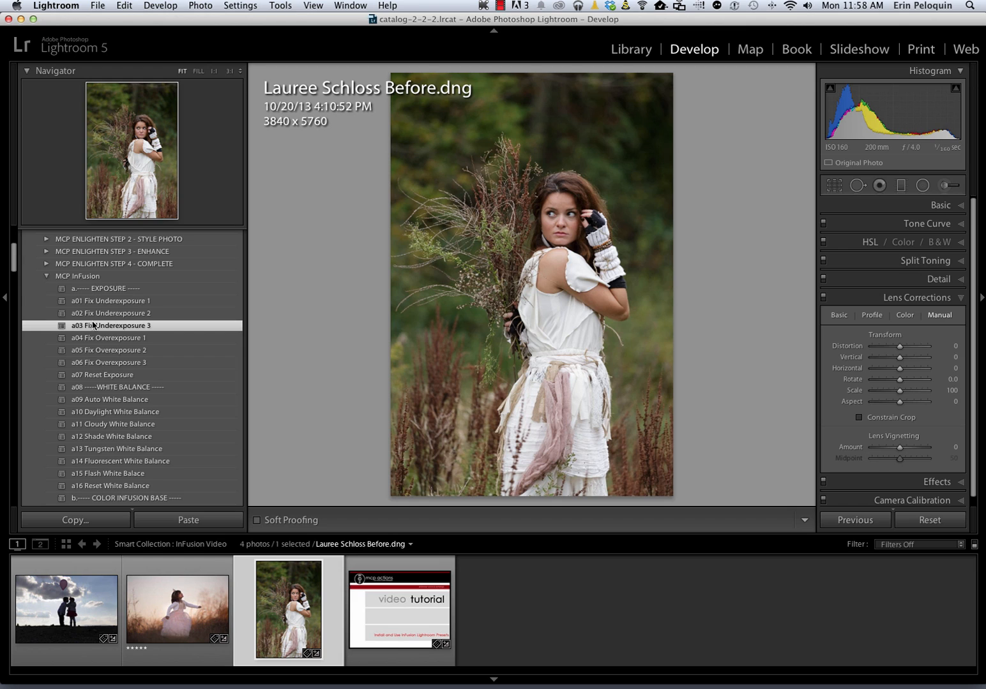
{"action": "scroll", "coordinate": [156, 326], "scroll_direction": "down", "scroll_amount": 4}
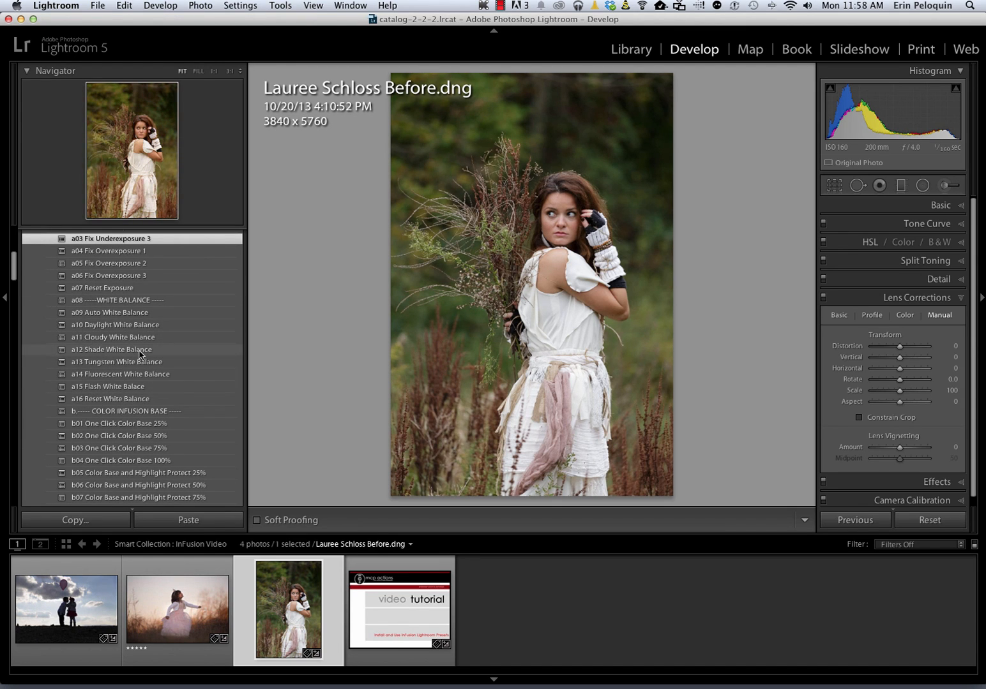
{"action": "left_click", "coordinate": [110, 327]}
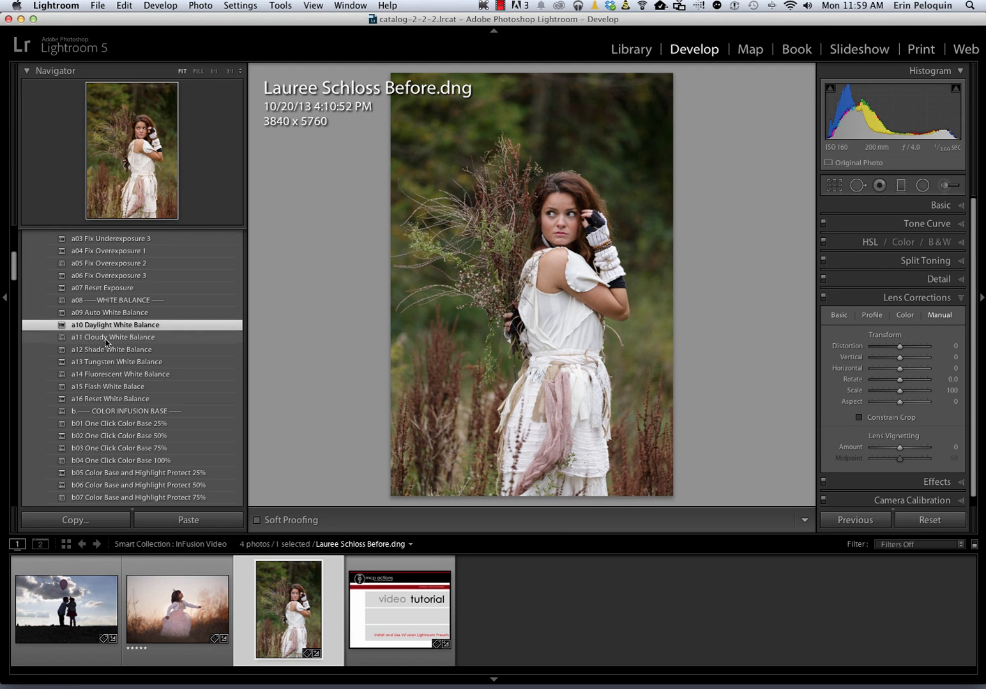
{"action": "left_click", "coordinate": [105, 340]}
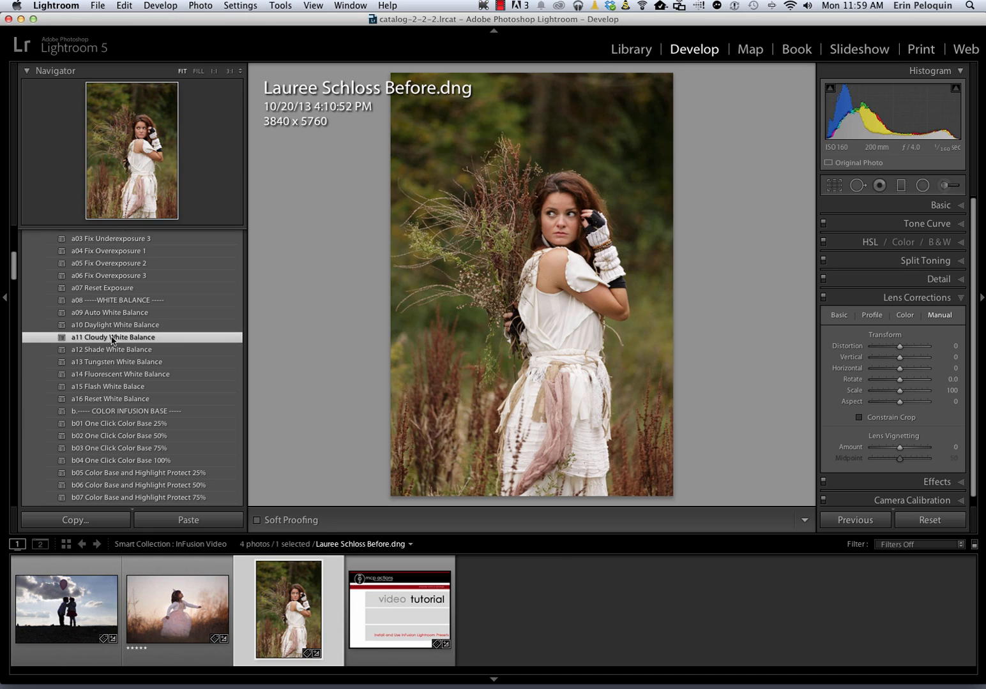
{"action": "scroll", "coordinate": [90, 340], "scroll_direction": "down", "scroll_amount": 5}
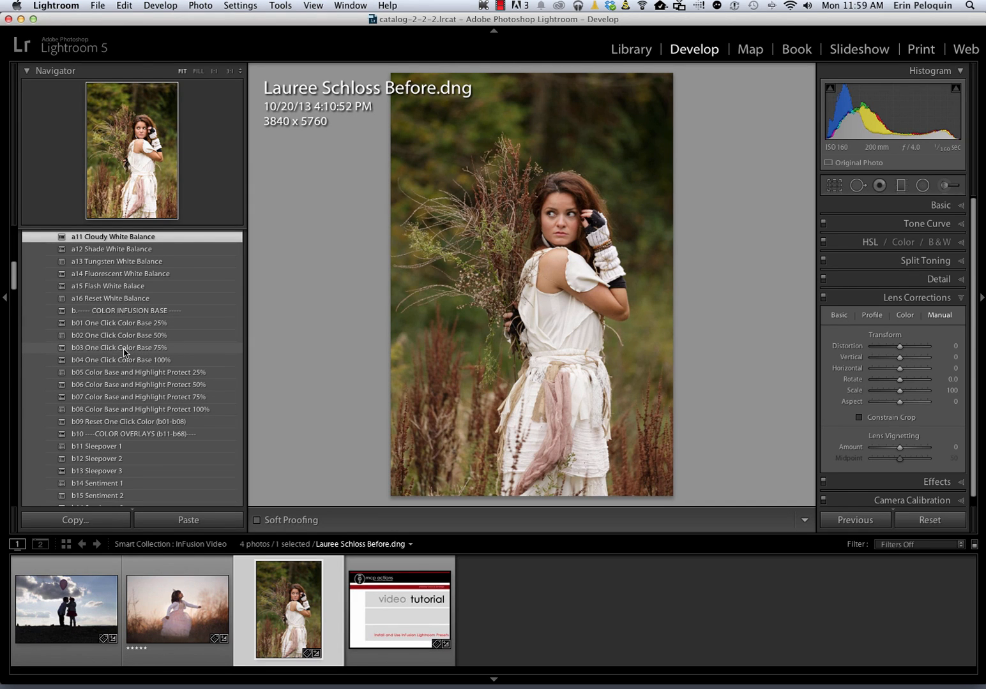
{"action": "scroll", "coordinate": [123, 357], "scroll_direction": "down", "scroll_amount": 5}
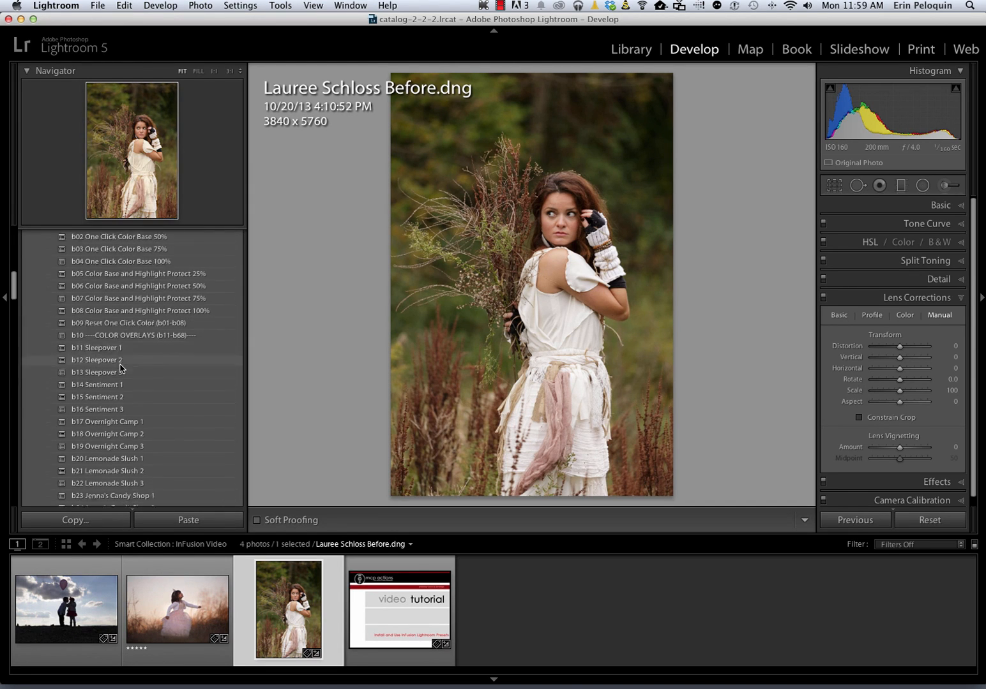
{"action": "scroll", "coordinate": [121, 368], "scroll_direction": "down", "scroll_amount": 2}
{"action": "scroll", "coordinate": [108, 358], "scroll_direction": "down", "scroll_amount": 2}
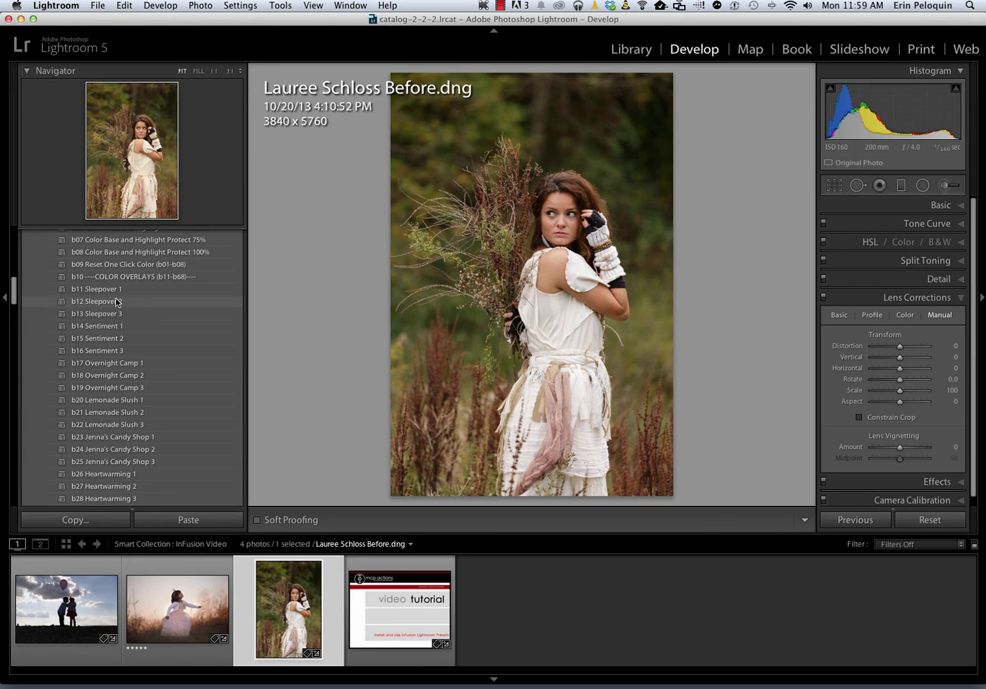
{"action": "left_click", "coordinate": [117, 302]}
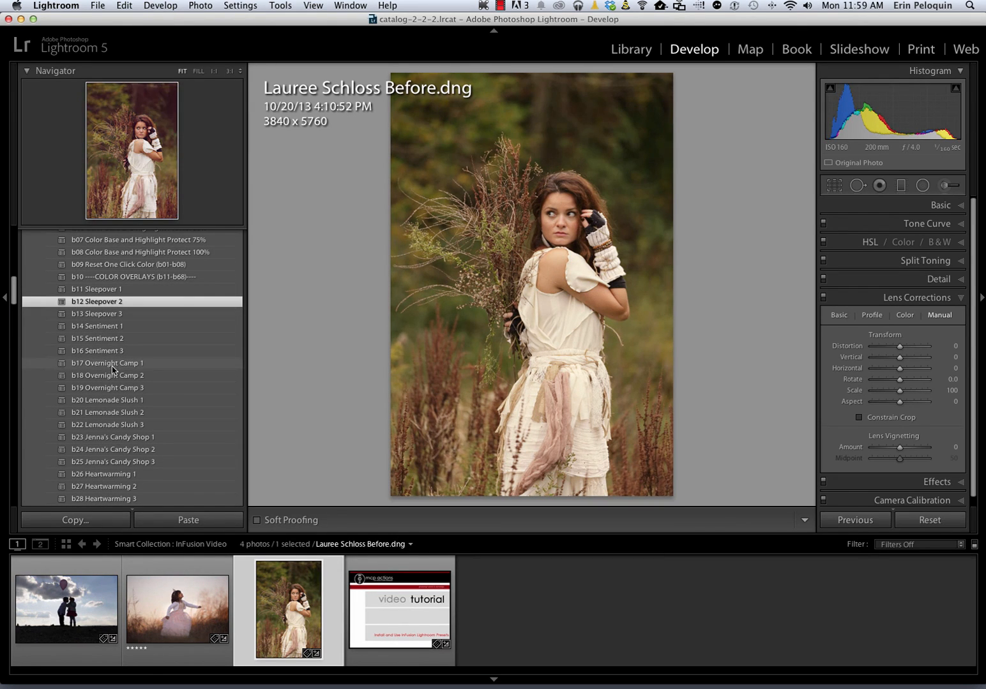
{"action": "left_click", "coordinate": [111, 377]}
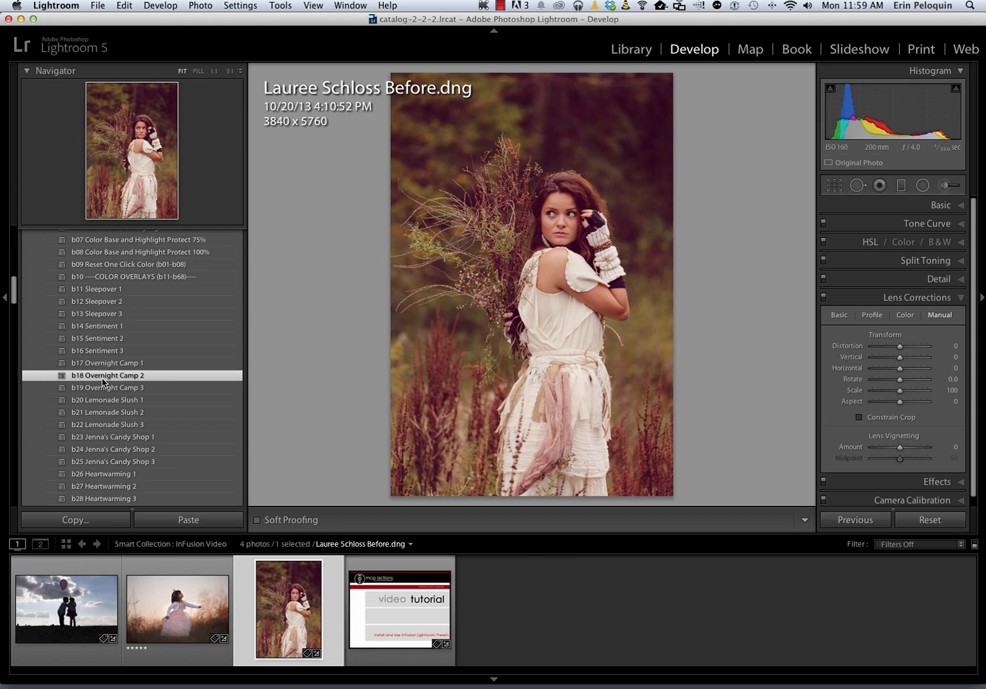
{"action": "scroll", "coordinate": [102, 381], "scroll_direction": "down", "scroll_amount": 10}
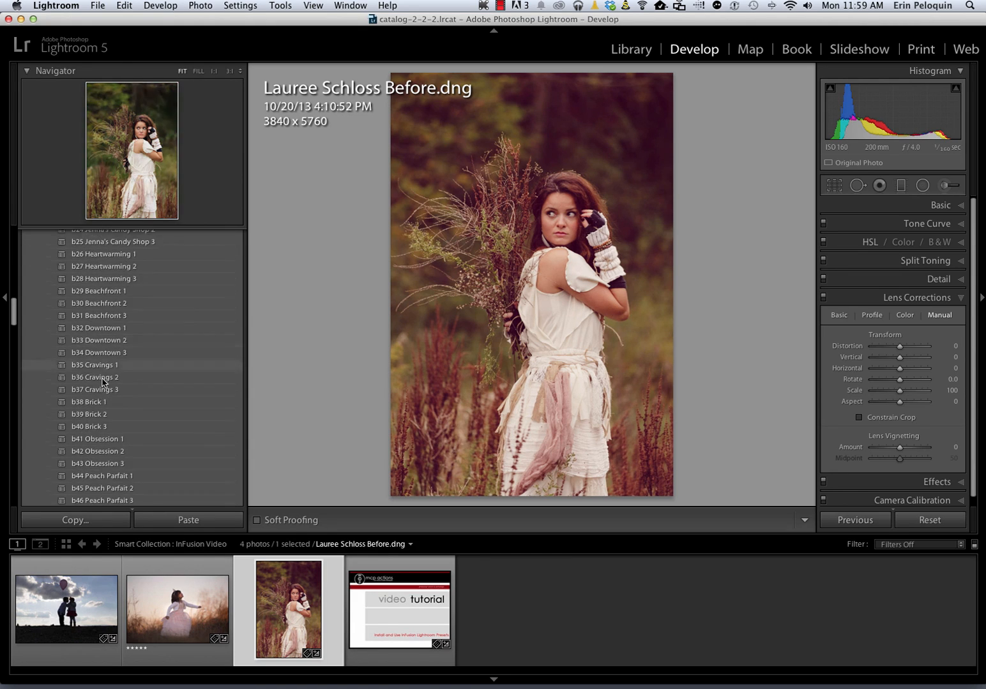
{"action": "scroll", "coordinate": [102, 381], "scroll_direction": "down", "scroll_amount": 4}
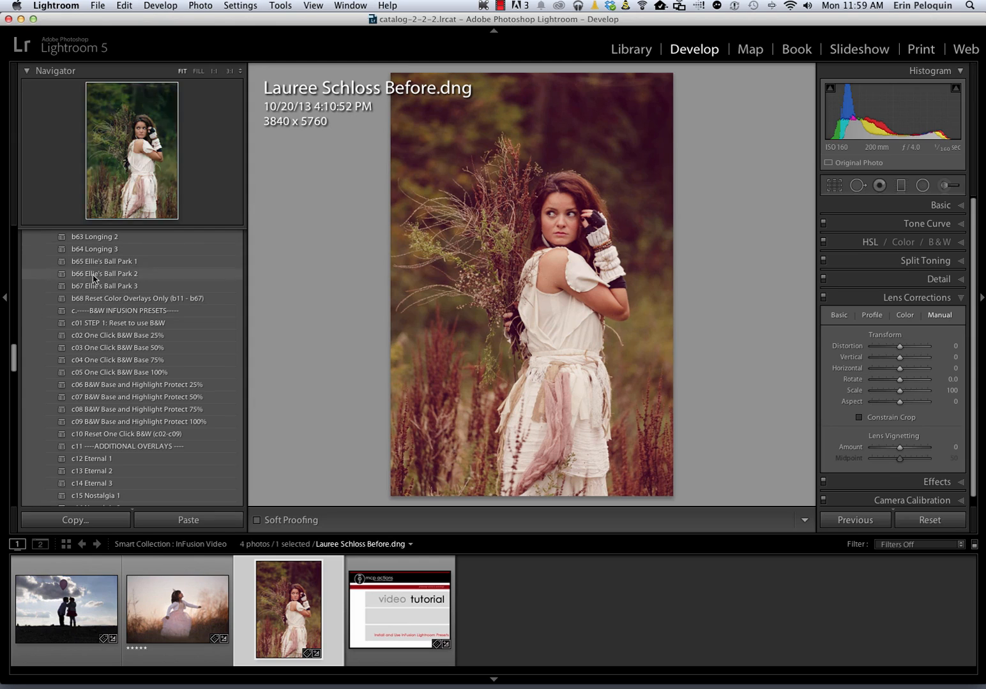
Remove the pink overlay with 'c01 STEP 1: Reset to use B&W', restoring the natural greens
{"action": "left_click", "coordinate": [106, 325]}
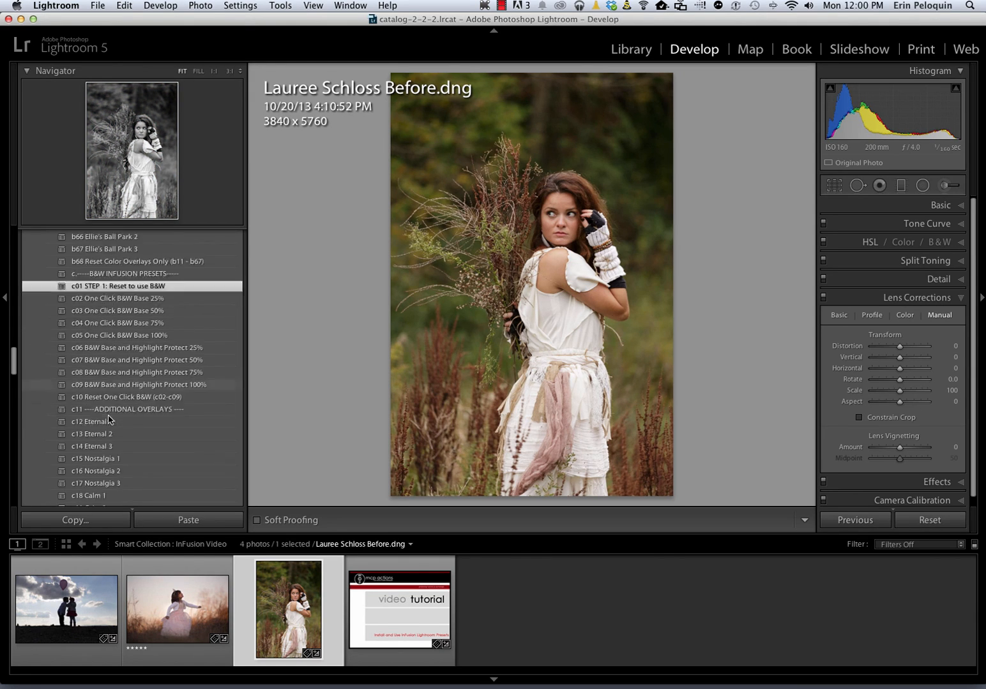
{"action": "scroll", "coordinate": [106, 399], "scroll_direction": "down", "scroll_amount": 5}
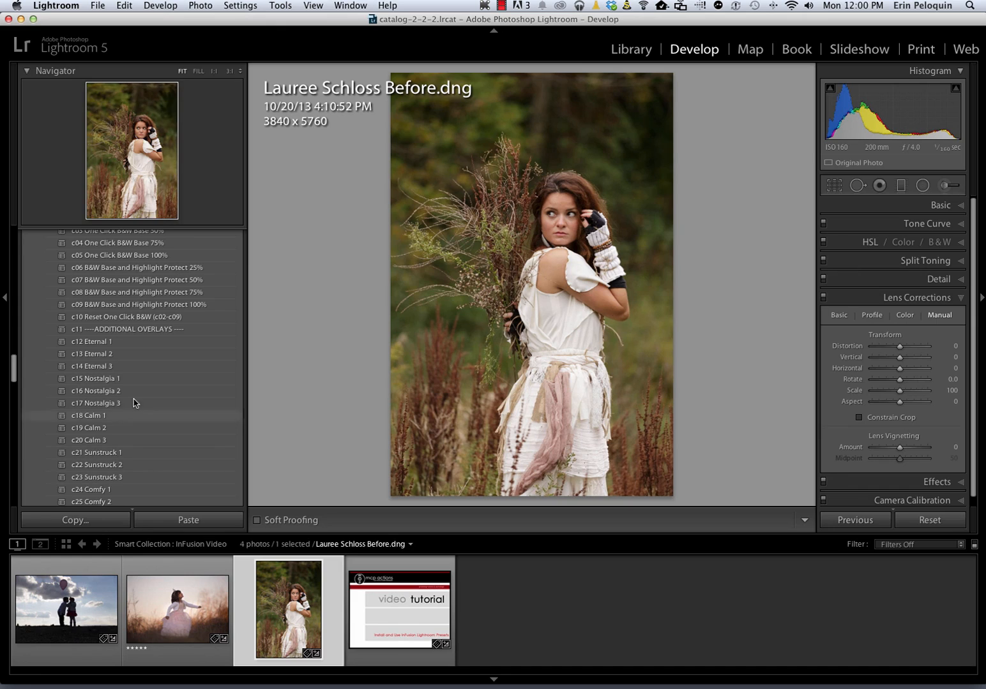
{"action": "scroll", "coordinate": [59, 430], "scroll_direction": "down", "scroll_amount": 1}
{"action": "scroll", "coordinate": [59, 430], "scroll_direction": "up", "scroll_amount": 10}
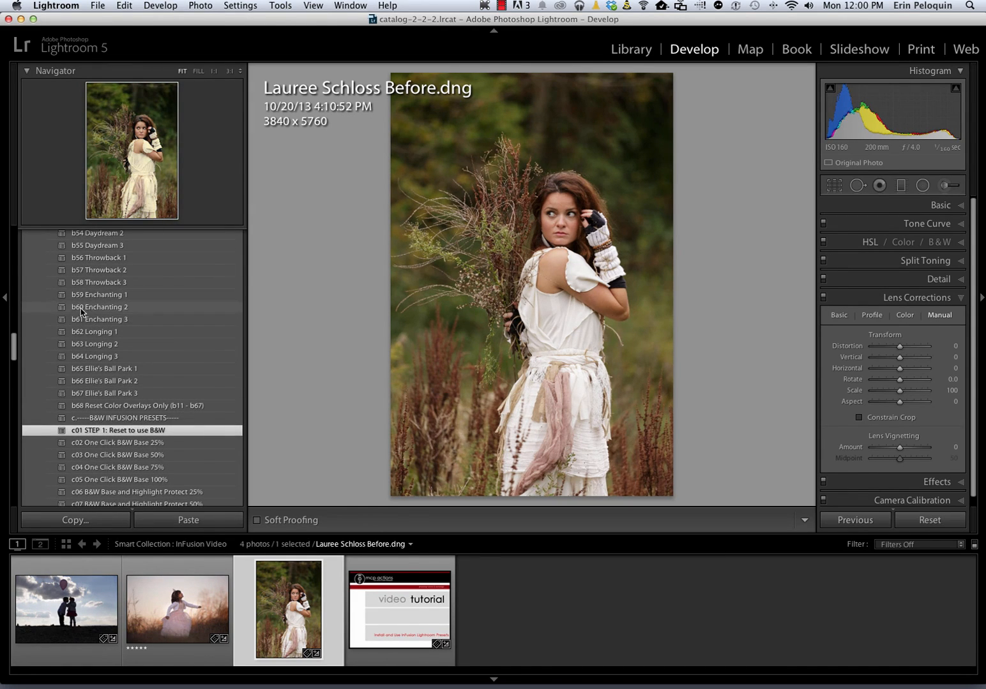
{"action": "scroll", "coordinate": [81, 313], "scroll_direction": "down", "scroll_amount": 10}
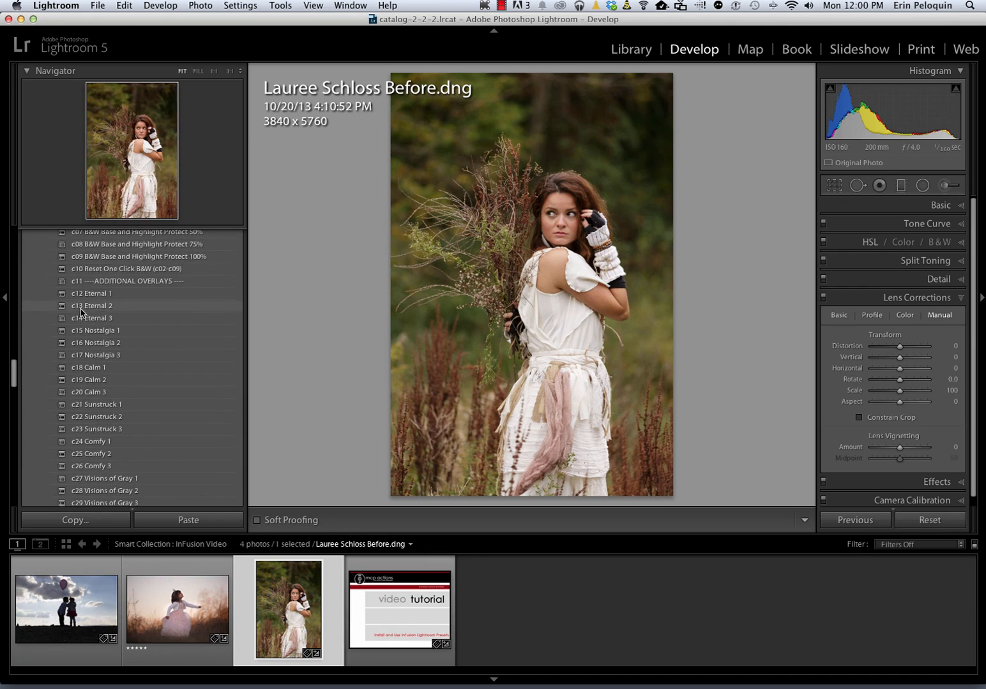
{"action": "scroll", "coordinate": [81, 313], "scroll_direction": "down", "scroll_amount": 9}
{"action": "scroll", "coordinate": [80, 312], "scroll_direction": "down", "scroll_amount": 3}
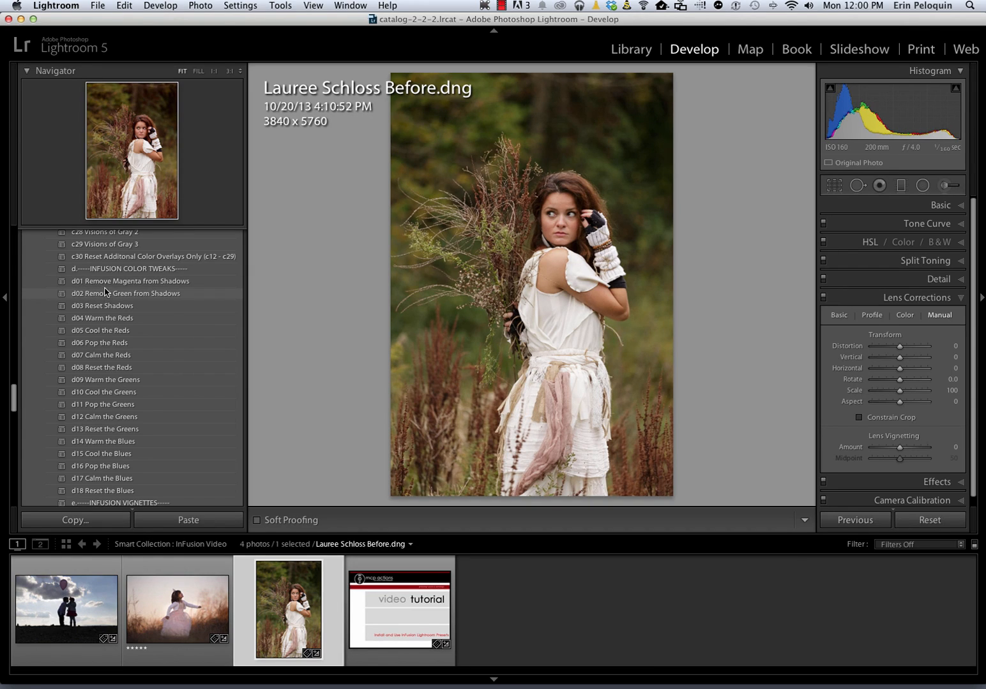
Apply the d05 Cool the Reds, d09 Warm the Greens and d16 Pop the Blues colour tweaks
{"action": "left_click", "coordinate": [105, 334]}
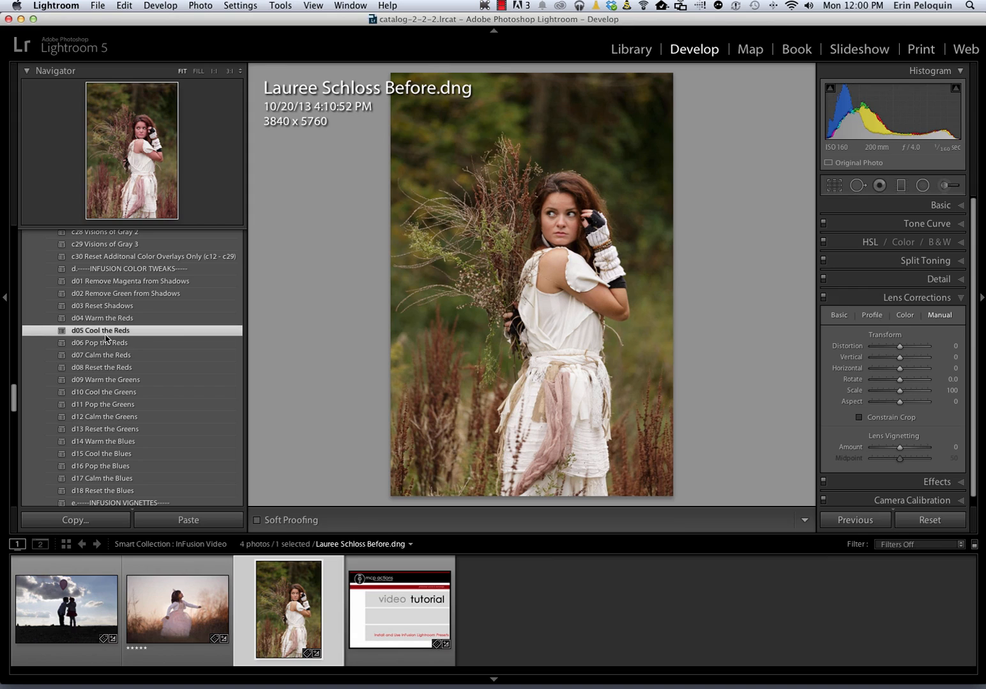
{"action": "left_click", "coordinate": [88, 386]}
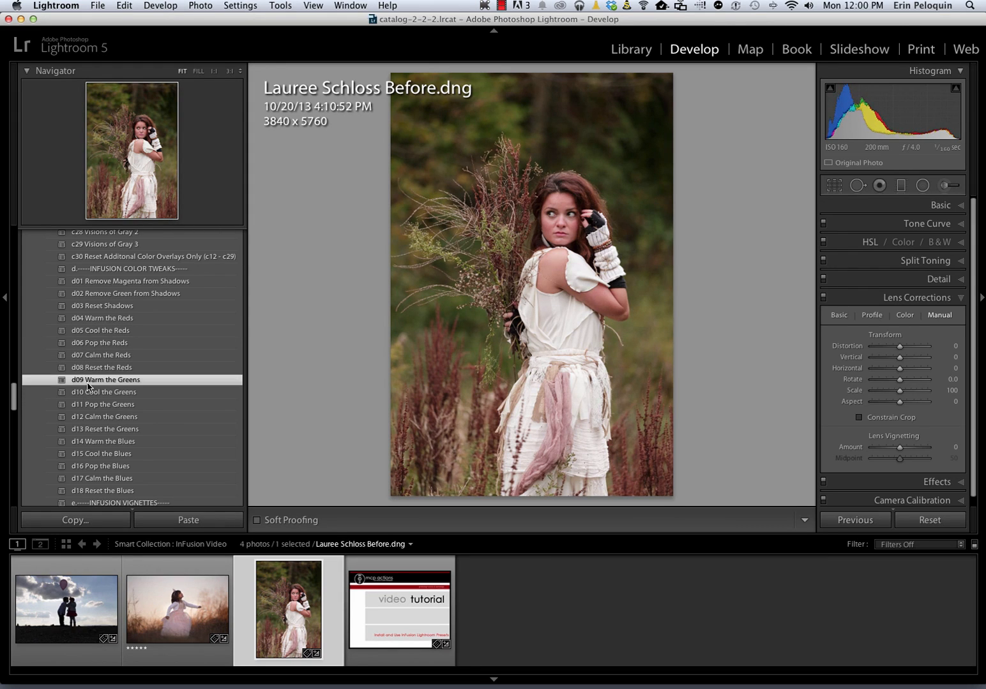
{"action": "left_click", "coordinate": [104, 468]}
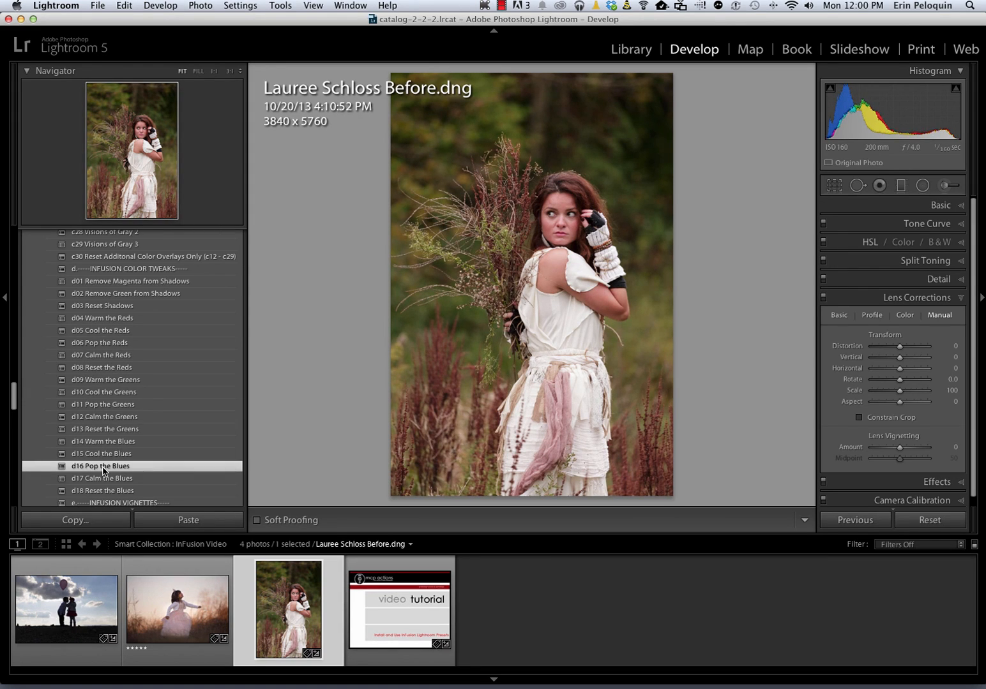
{"action": "scroll", "coordinate": [103, 471], "scroll_direction": "down", "scroll_amount": 5}
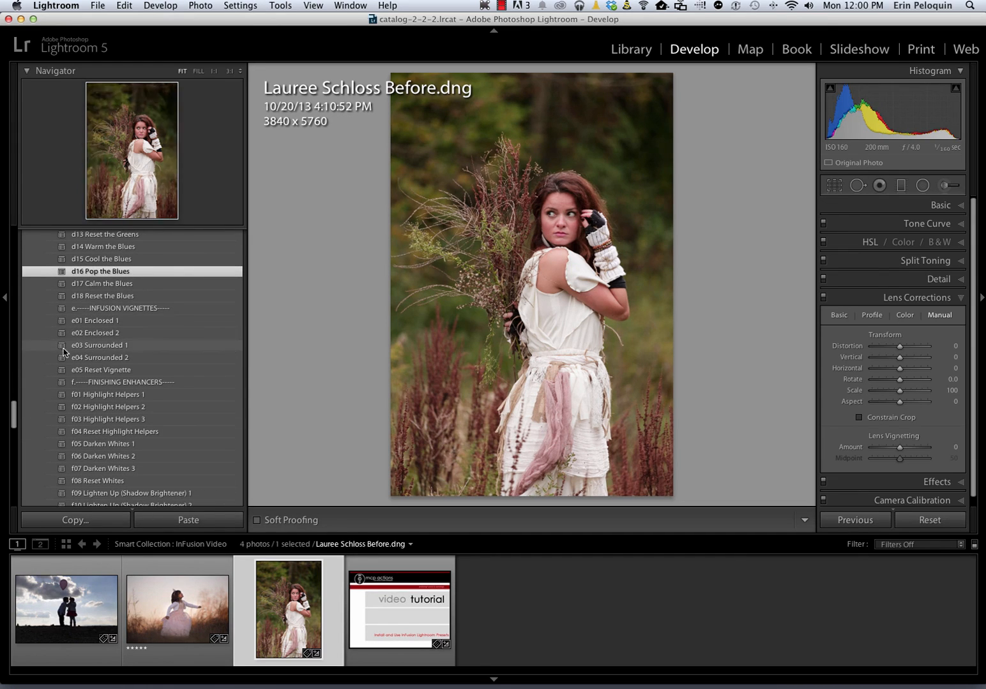
{"action": "scroll", "coordinate": [92, 340], "scroll_direction": "down", "scroll_amount": 3}
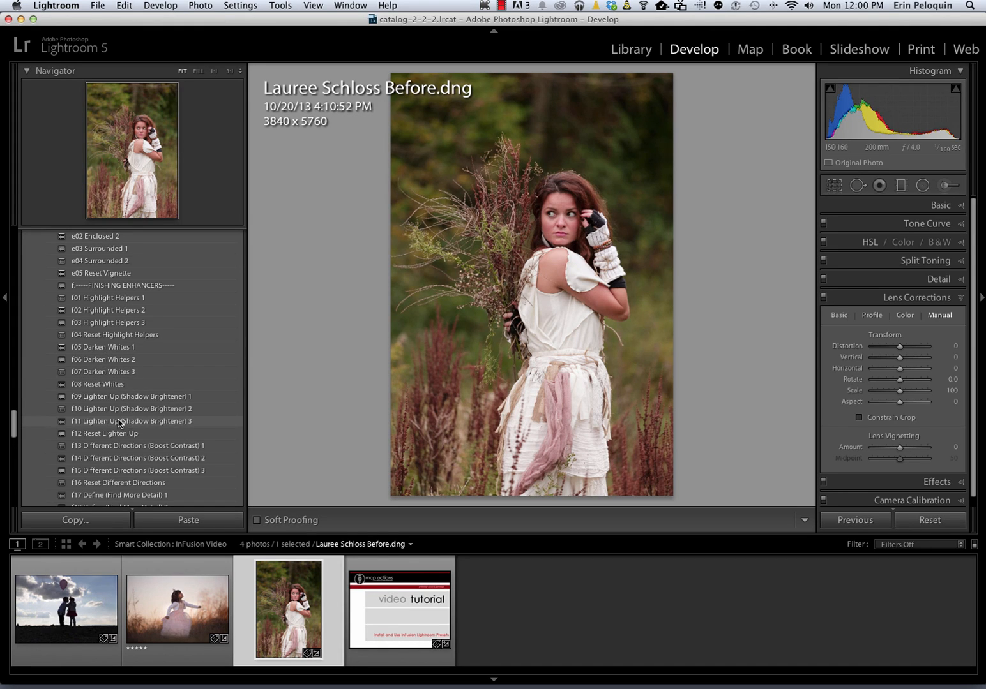
{"action": "scroll", "coordinate": [118, 422], "scroll_direction": "down", "scroll_amount": 5}
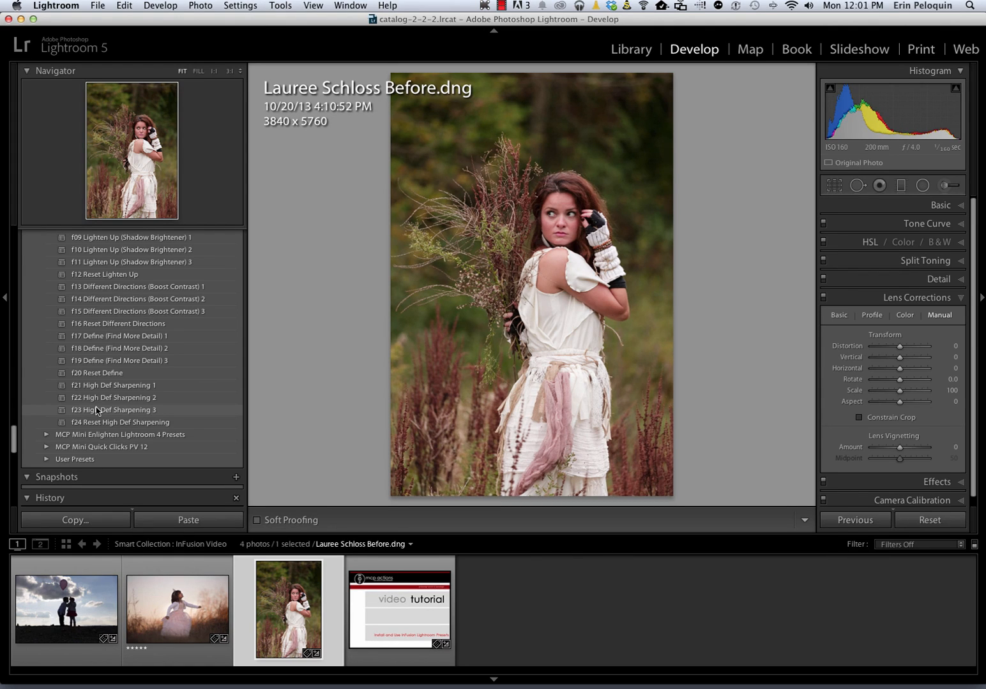
Browse up and down through the remaining InFusion presets in the Presets panel
{"action": "scroll", "coordinate": [95, 410], "scroll_direction": "up", "scroll_amount": 15}
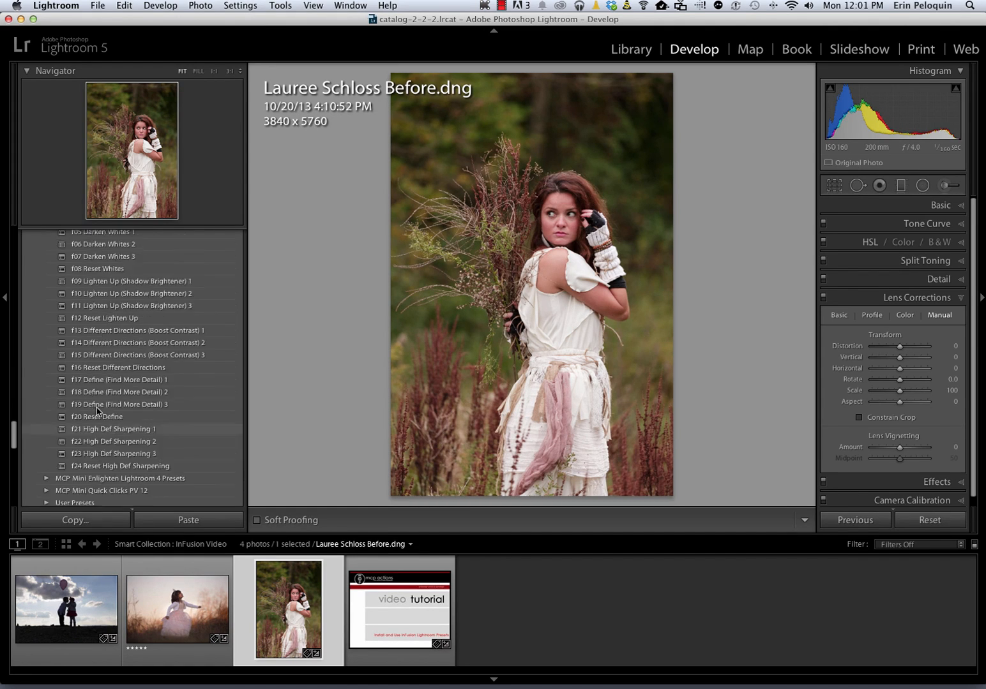
{"action": "scroll", "coordinate": [97, 412], "scroll_direction": "up", "scroll_amount": 13}
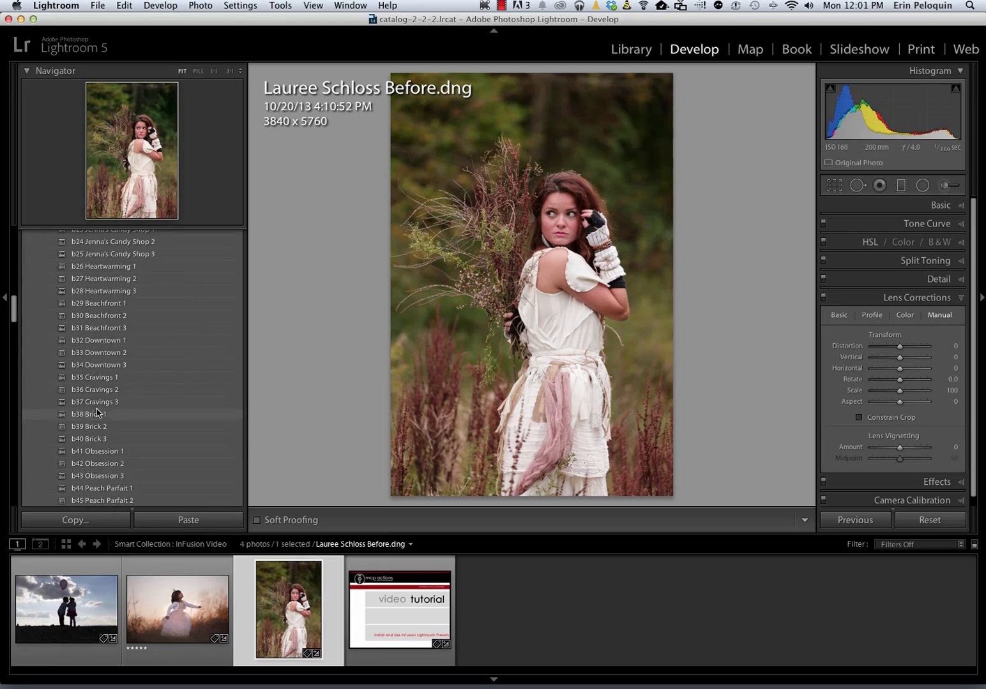
{"action": "scroll", "coordinate": [97, 411], "scroll_direction": "up", "scroll_amount": 10}
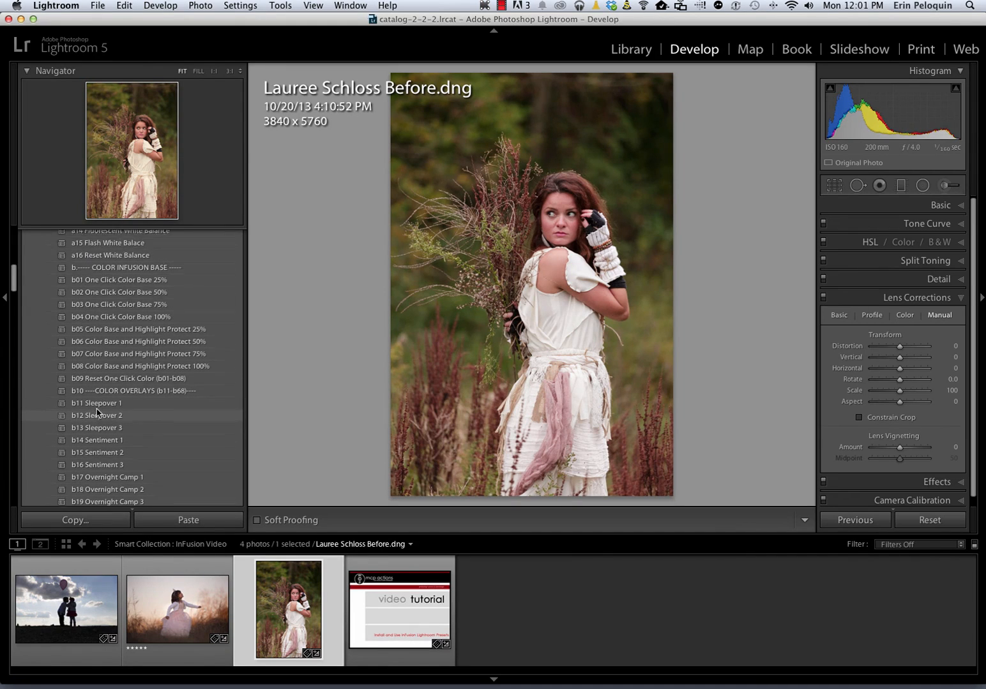
{"action": "scroll", "coordinate": [98, 411], "scroll_direction": "down", "scroll_amount": 9}
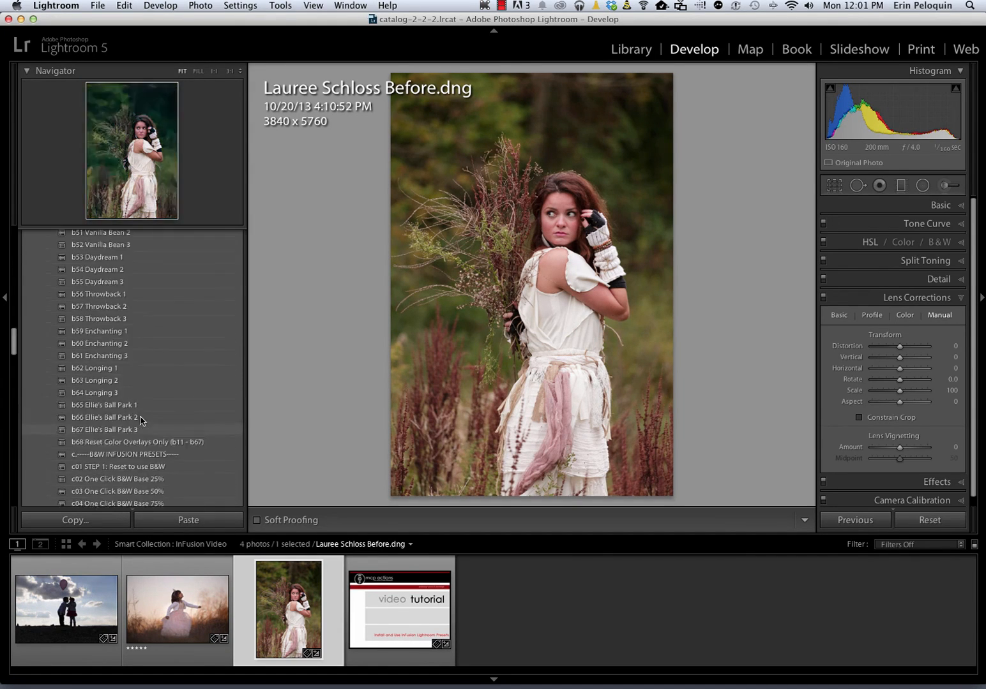
{"action": "scroll", "coordinate": [140, 420], "scroll_direction": "up", "scroll_amount": 2}
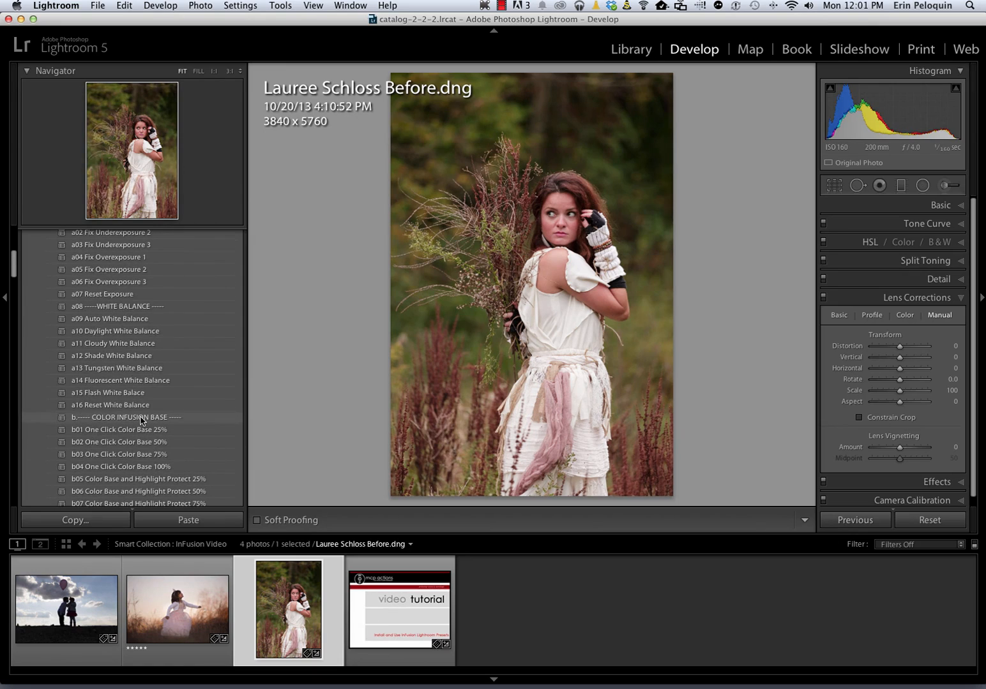
{"action": "scroll", "coordinate": [141, 421], "scroll_direction": "down", "scroll_amount": 12}
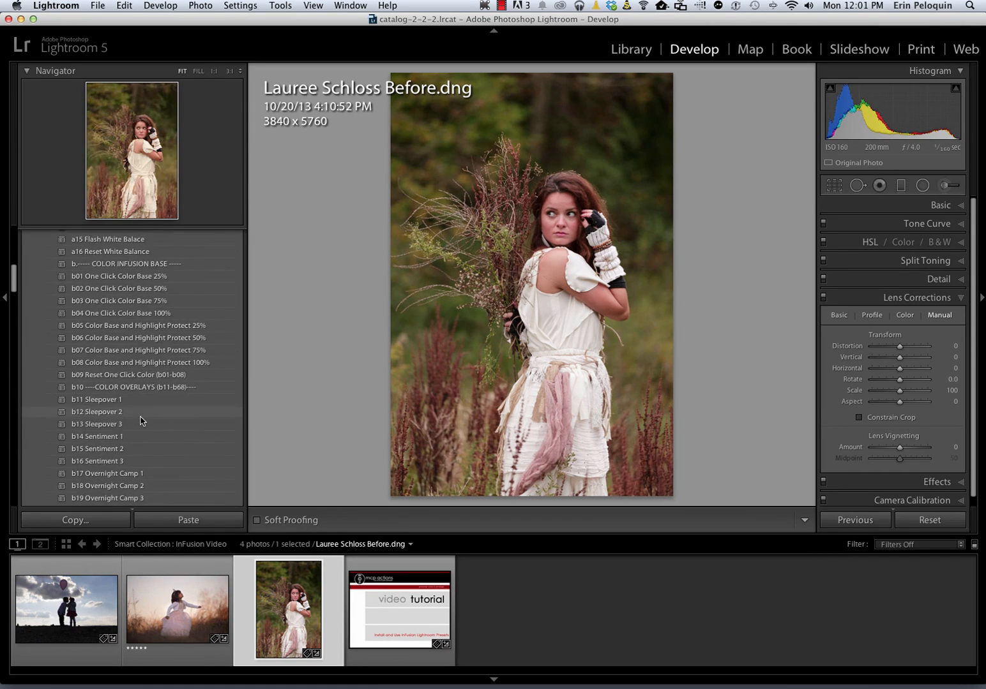
{"action": "scroll", "coordinate": [140, 421], "scroll_direction": "down", "scroll_amount": 15}
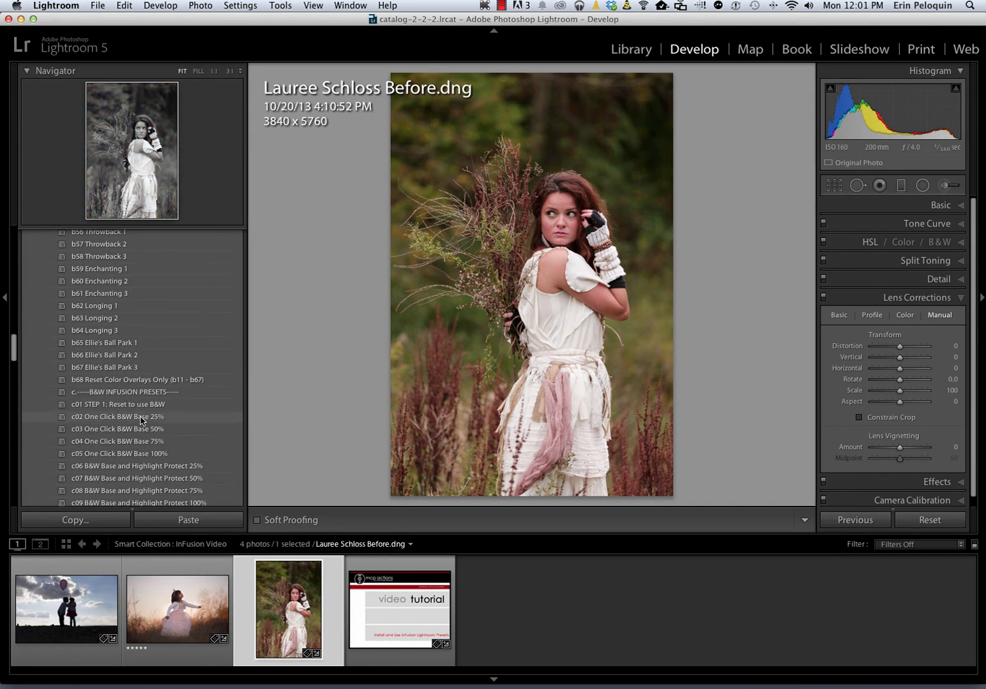
{"action": "scroll", "coordinate": [141, 420], "scroll_direction": "down", "scroll_amount": 9}
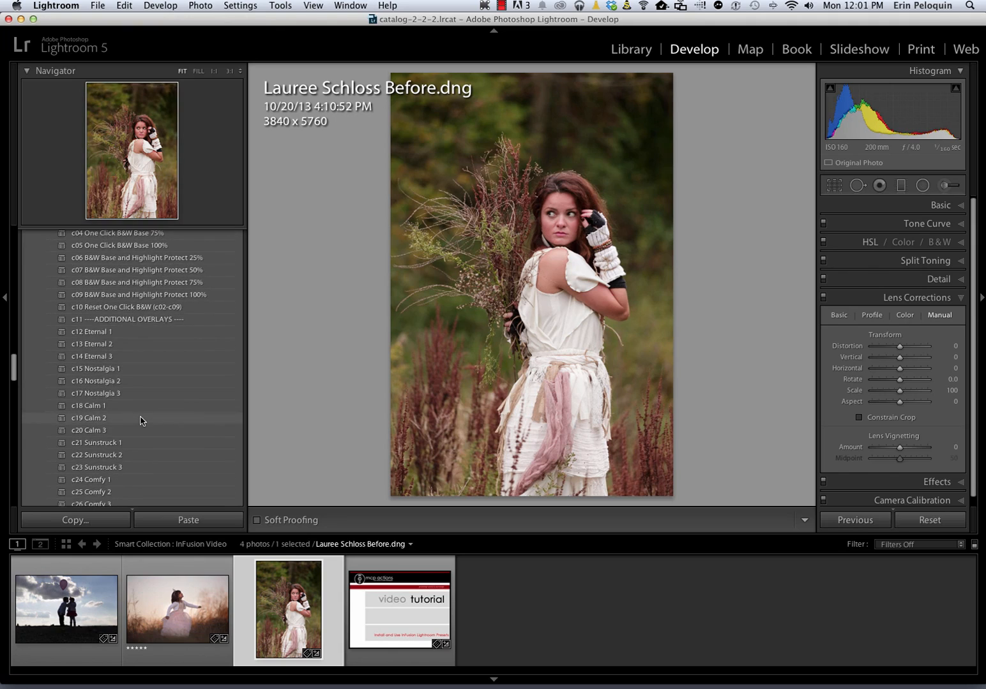
{"action": "scroll", "coordinate": [142, 421], "scroll_direction": "down", "scroll_amount": 1}
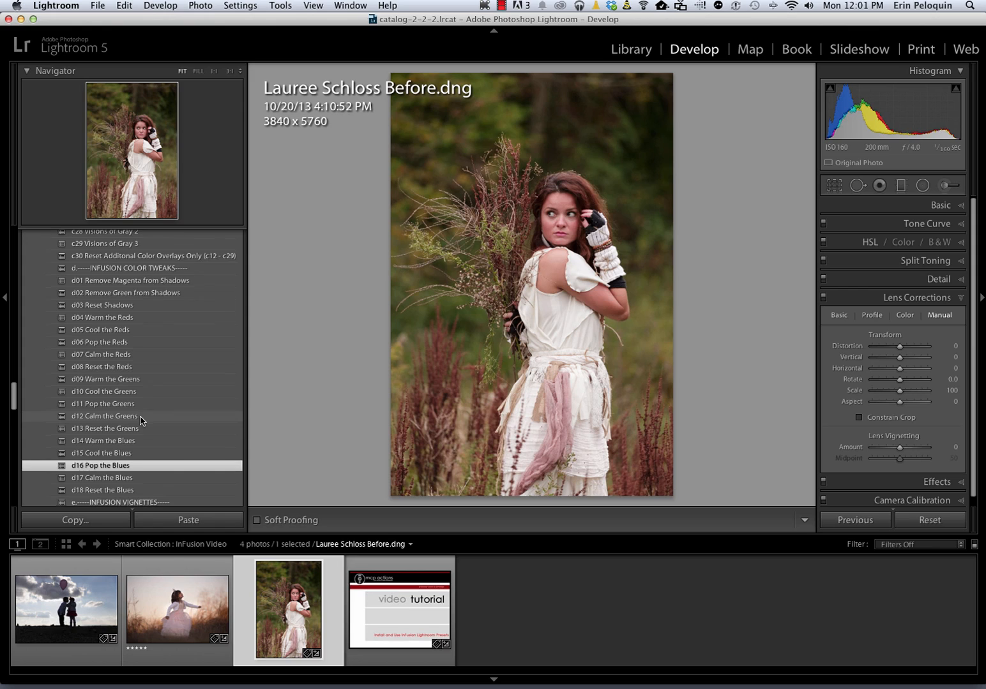
{"action": "scroll", "coordinate": [128, 409], "scroll_direction": "down", "scroll_amount": 5}
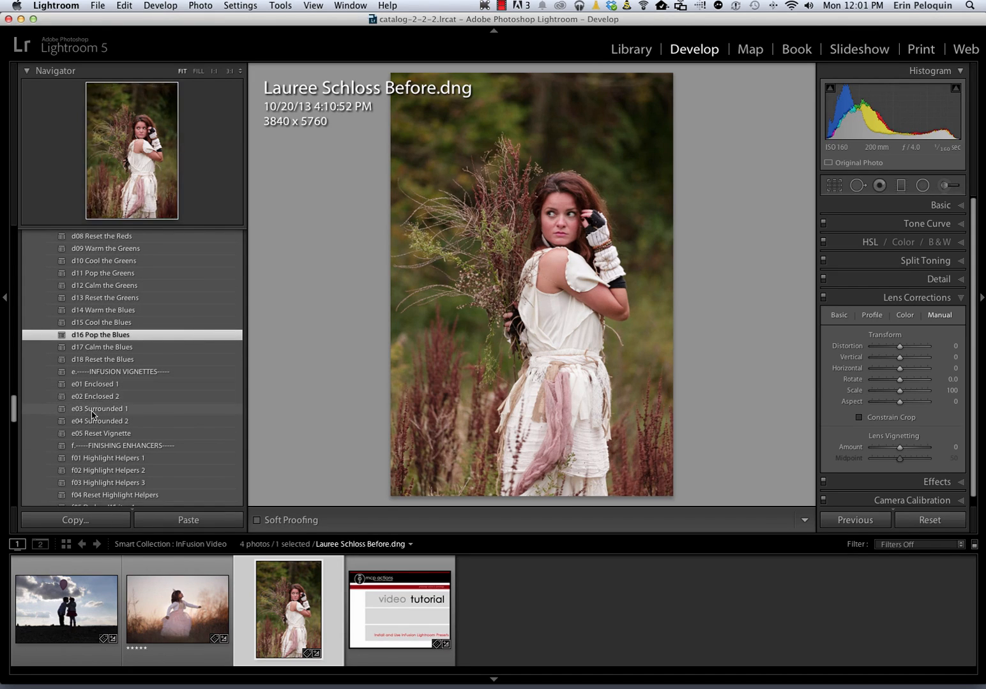
{"action": "scroll", "coordinate": [104, 471], "scroll_direction": "down", "scroll_amount": 4}
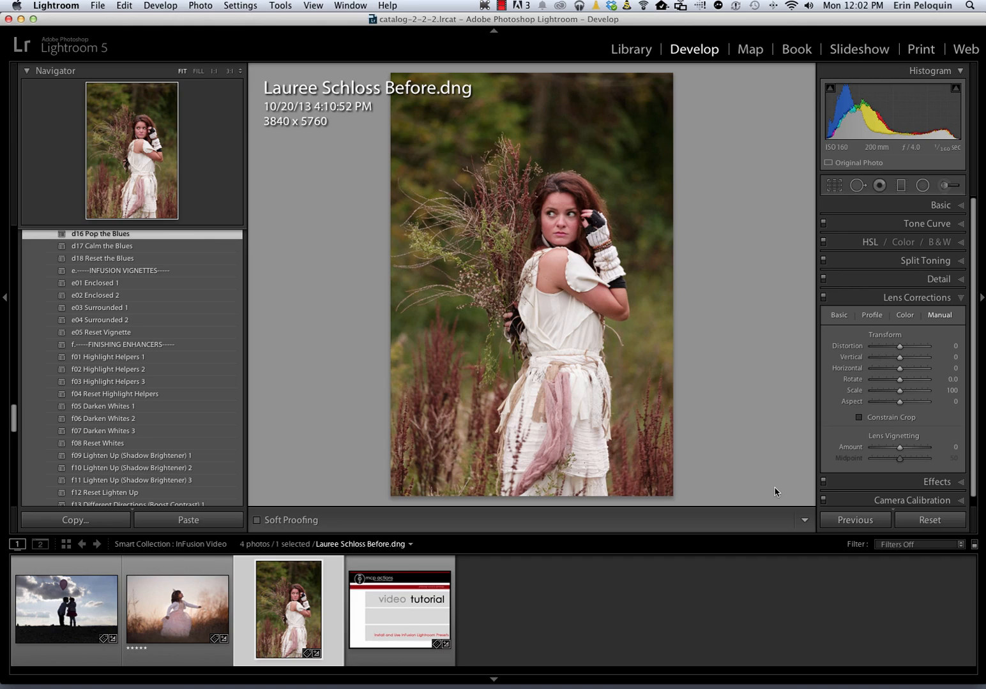
Reset the portrait to its unedited state and collapse the Lens Corrections panel
{"action": "left_click", "coordinate": [929, 520]}
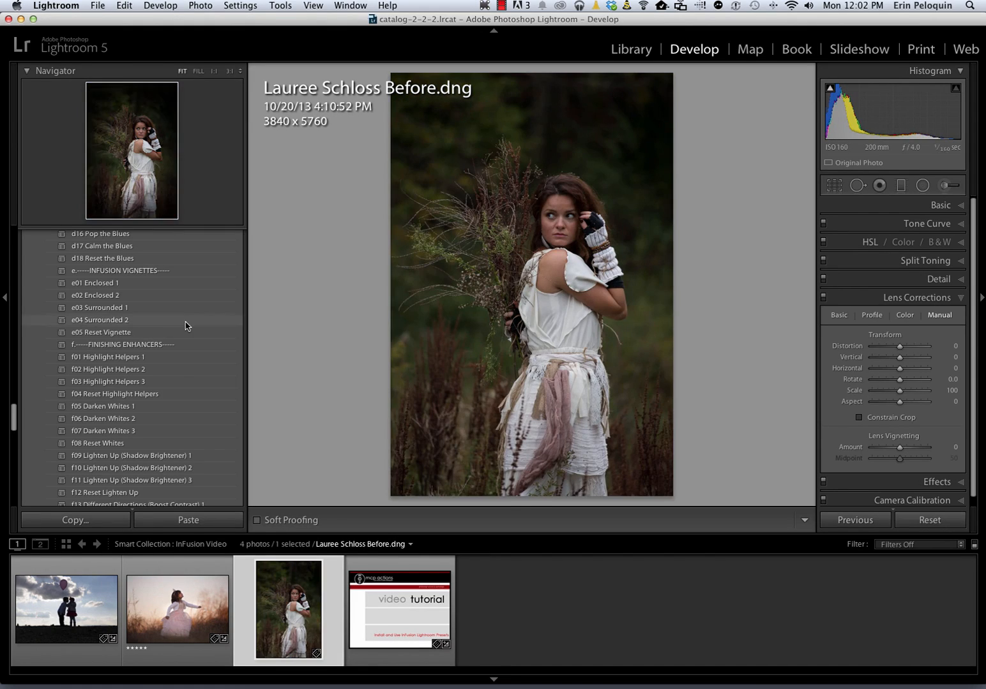
{"action": "left_click", "coordinate": [957, 297]}
{"action": "scroll", "coordinate": [105, 300], "scroll_direction": "up", "scroll_amount": 15}
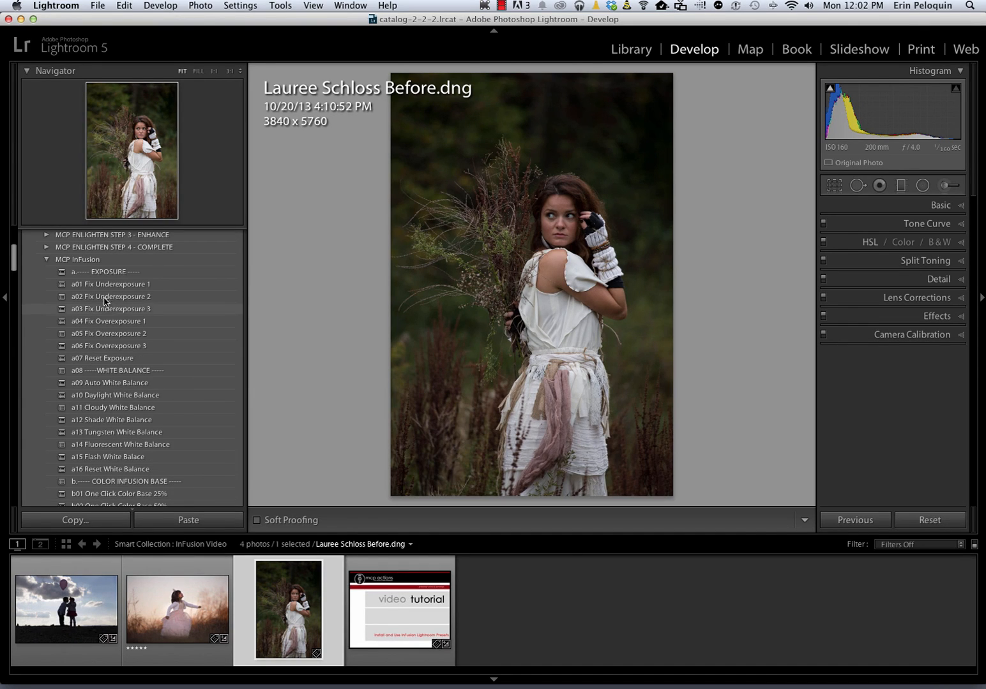
Apply a03 Fix Underexposure 3 and b07 Color Base and Highlight Protect 75%
{"action": "left_click", "coordinate": [113, 310]}
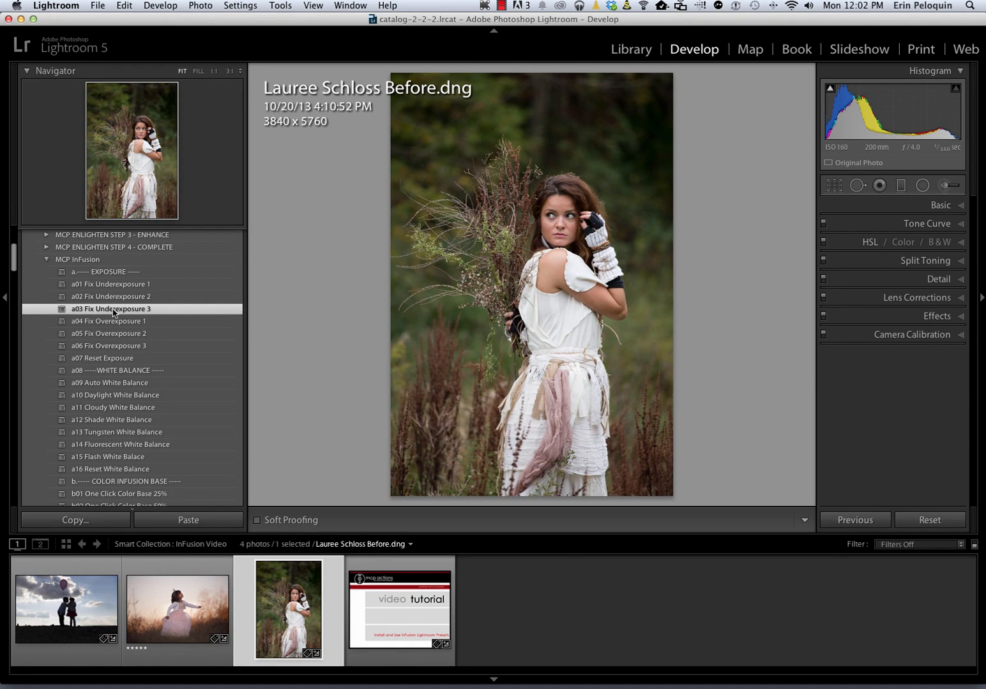
{"action": "scroll", "coordinate": [113, 310], "scroll_direction": "down", "scroll_amount": 10}
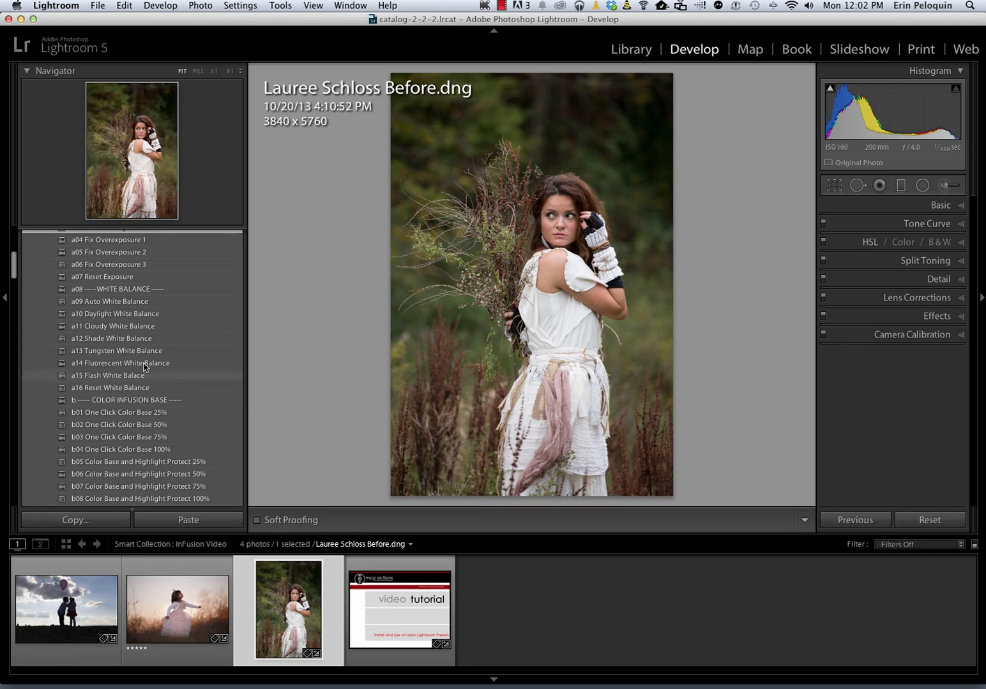
{"action": "scroll", "coordinate": [164, 392], "scroll_direction": "down", "scroll_amount": 1}
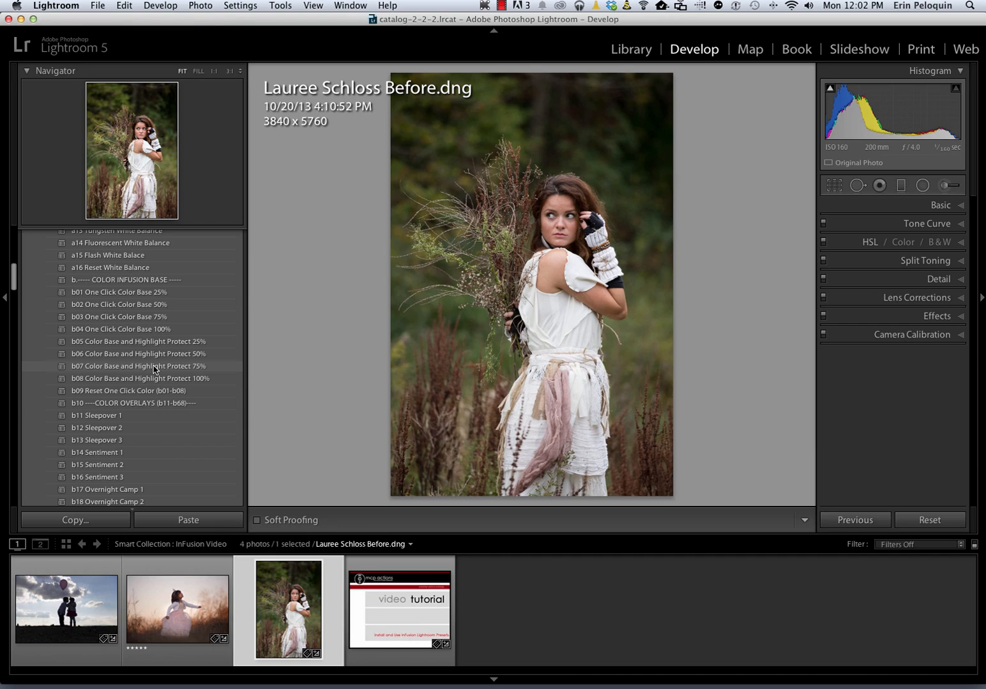
{"action": "left_click", "coordinate": [154, 369]}
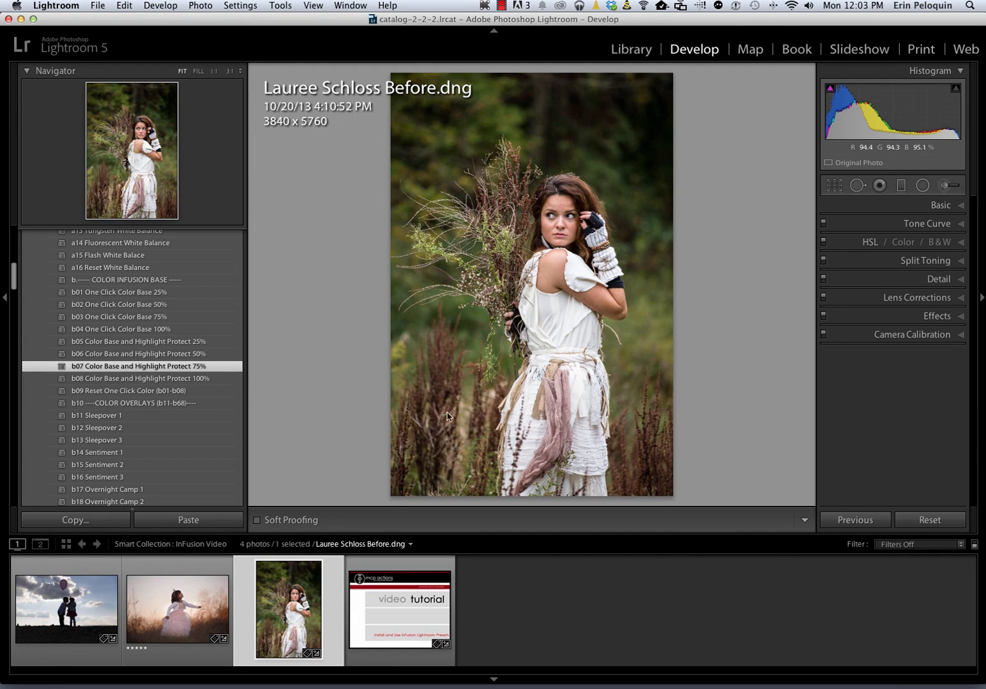
{"action": "scroll", "coordinate": [148, 360], "scroll_direction": "down", "scroll_amount": 5}
{"action": "scroll", "coordinate": [147, 360], "scroll_direction": "down", "scroll_amount": 1}
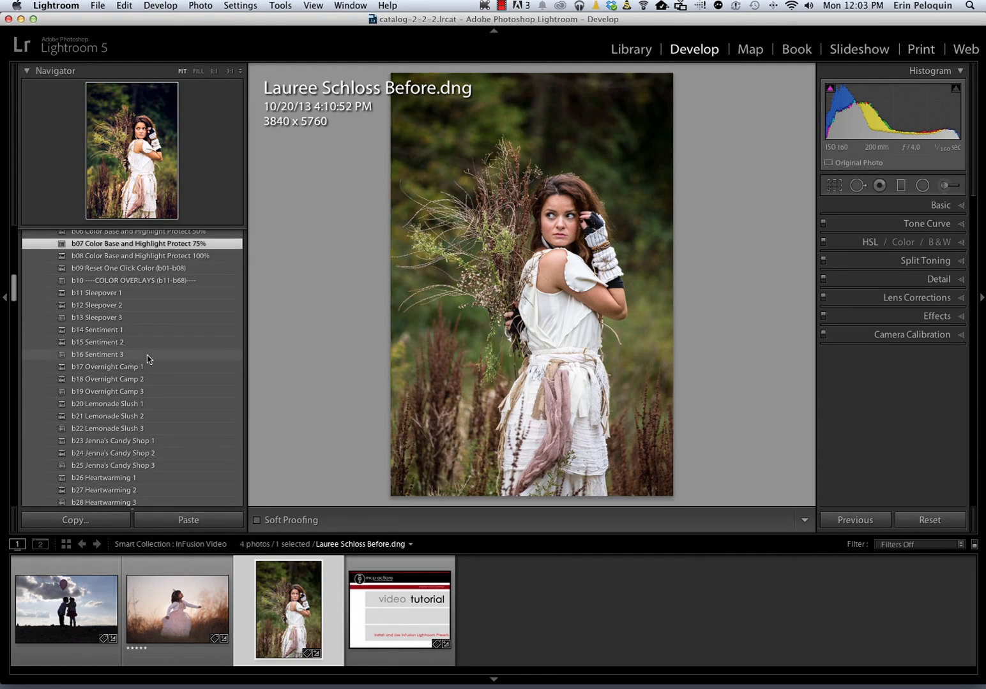
Give the portrait the b17 Overnight Camp 1 colour overlay
{"action": "left_click", "coordinate": [113, 368]}
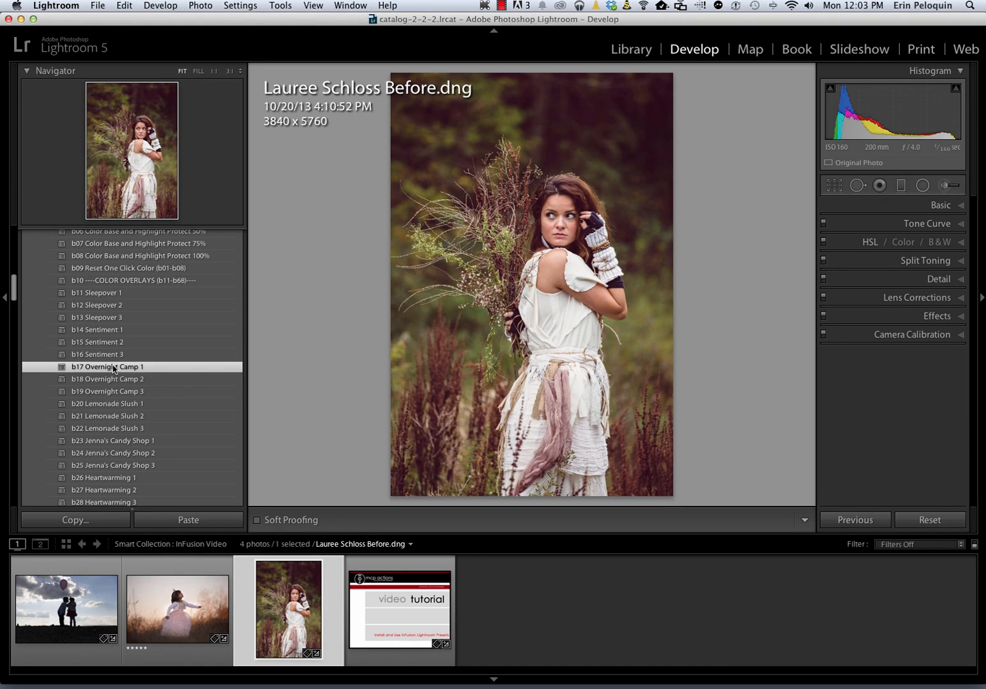
{"action": "scroll", "coordinate": [111, 369], "scroll_direction": "down", "scroll_amount": 15}
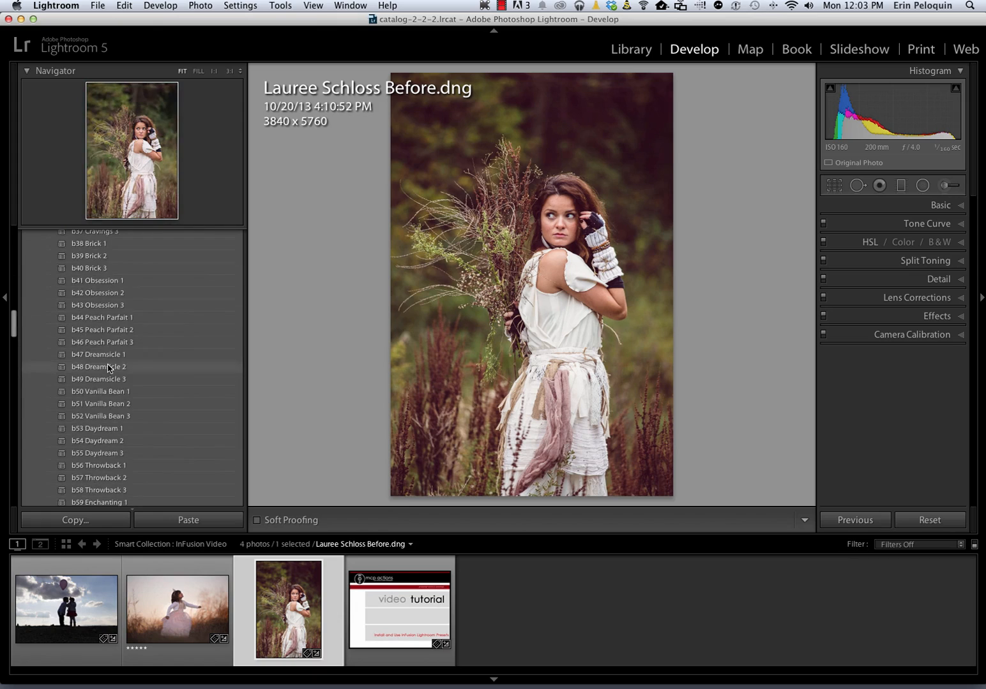
{"action": "scroll", "coordinate": [109, 369], "scroll_direction": "down", "scroll_amount": 3}
{"action": "scroll", "coordinate": [109, 368], "scroll_direction": "down", "scroll_amount": 20}
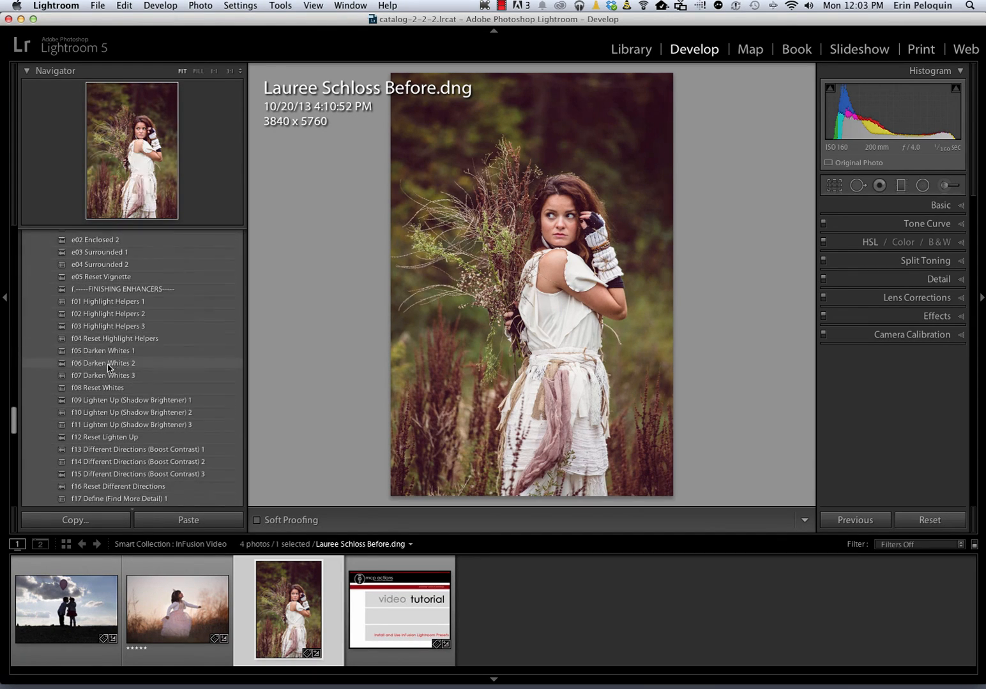
{"action": "scroll", "coordinate": [109, 368], "scroll_direction": "down", "scroll_amount": 2}
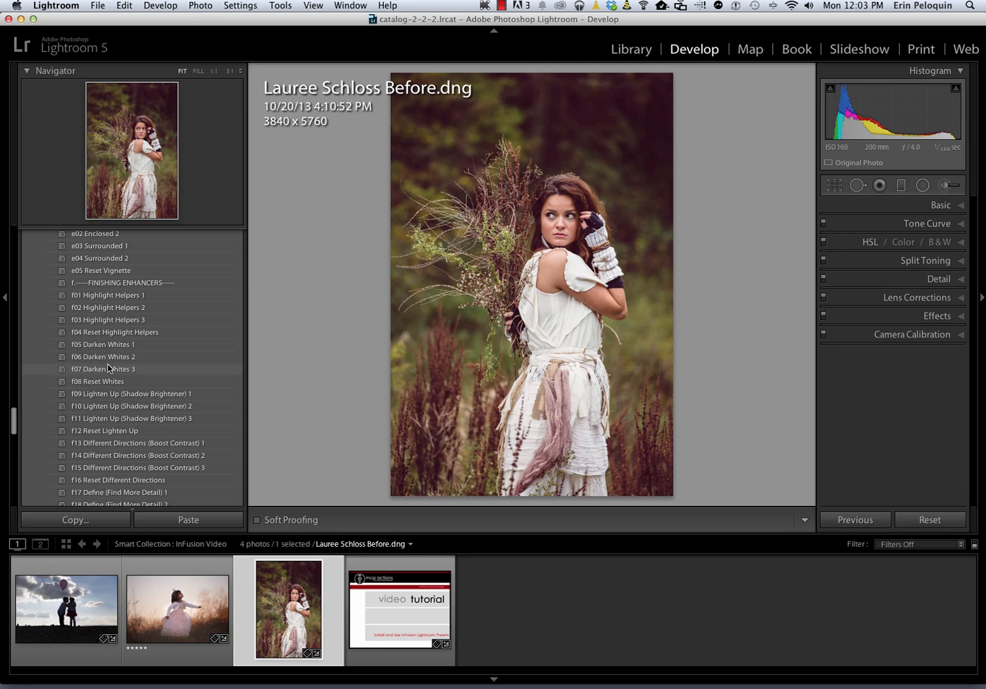
{"action": "scroll", "coordinate": [108, 368], "scroll_direction": "down", "scroll_amount": 2}
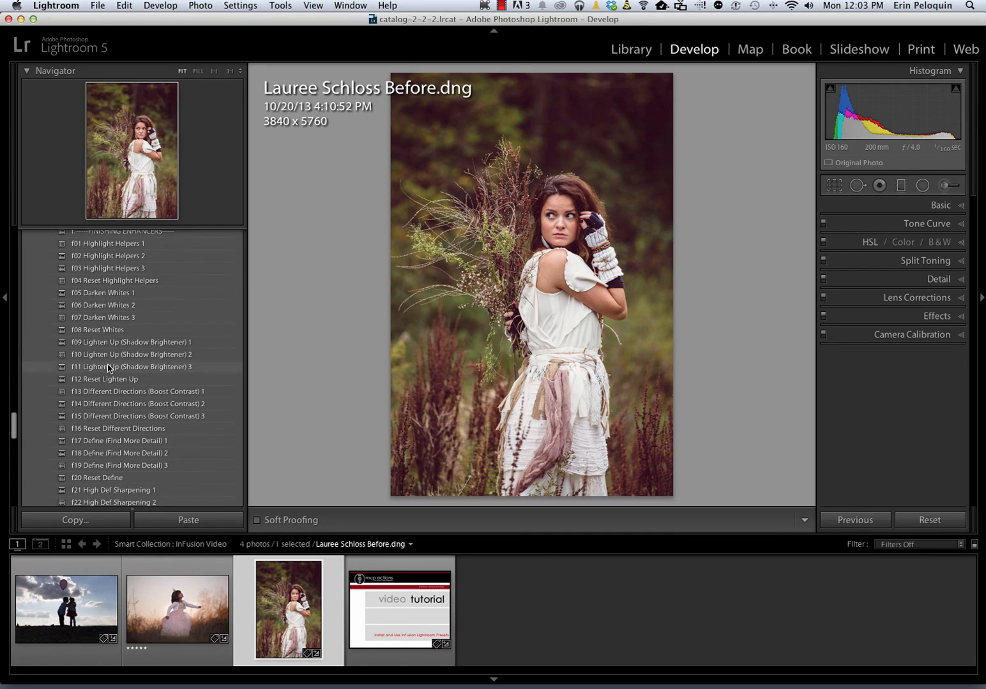
Apply f17 Define 1, f21 High Def Sharpening 1 and f09 Lighten Up (Shadow Brightener) 1
{"action": "right_click", "coordinate": [107, 441]}
{"action": "left_click", "coordinate": [273, 405]}
{"action": "left_click", "coordinate": [124, 443]}
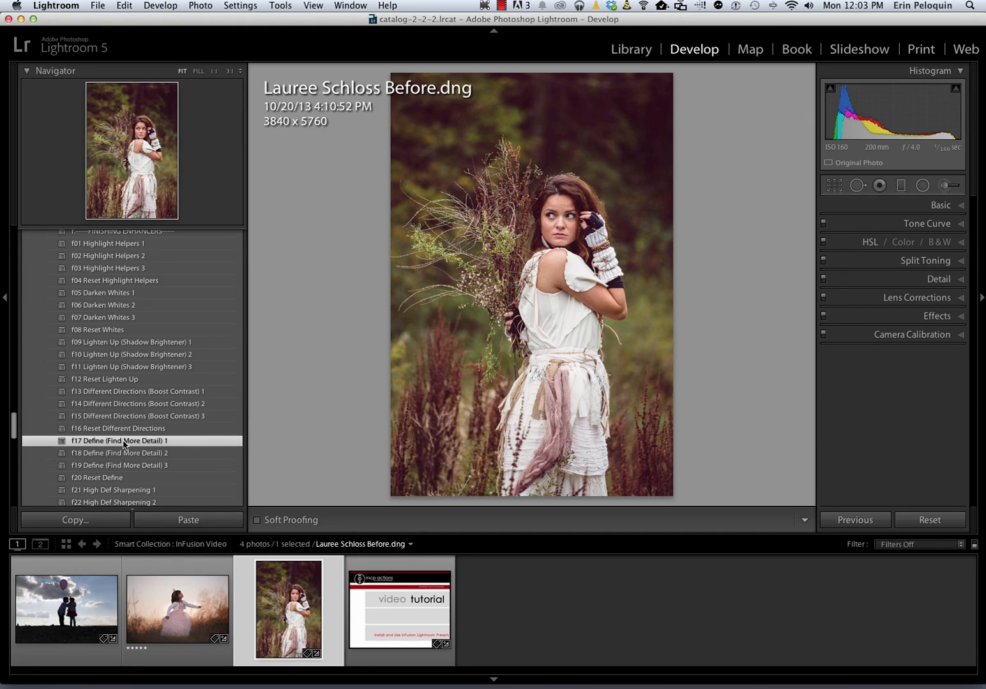
{"action": "scroll", "coordinate": [123, 445], "scroll_direction": "down", "scroll_amount": 5}
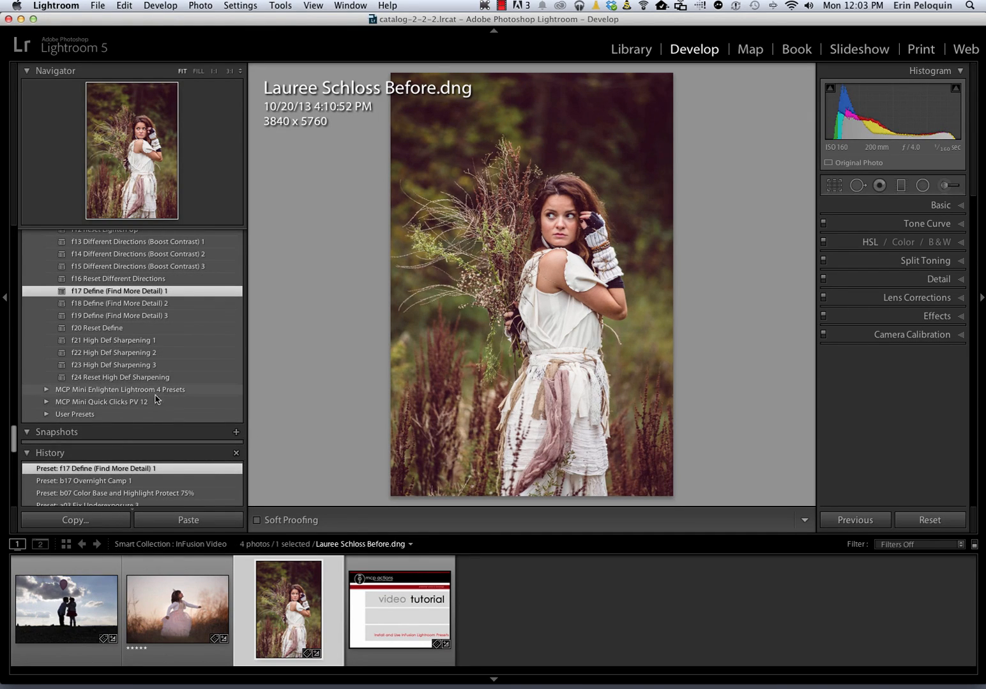
{"action": "left_click", "coordinate": [135, 345]}
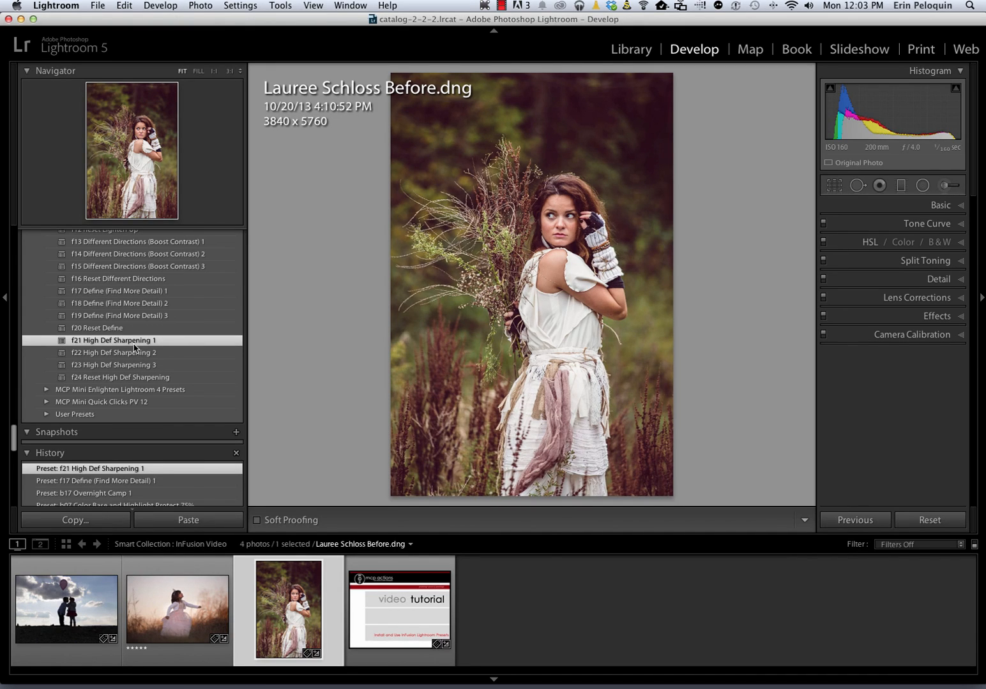
{"action": "scroll", "coordinate": [134, 348], "scroll_direction": "up", "scroll_amount": 5}
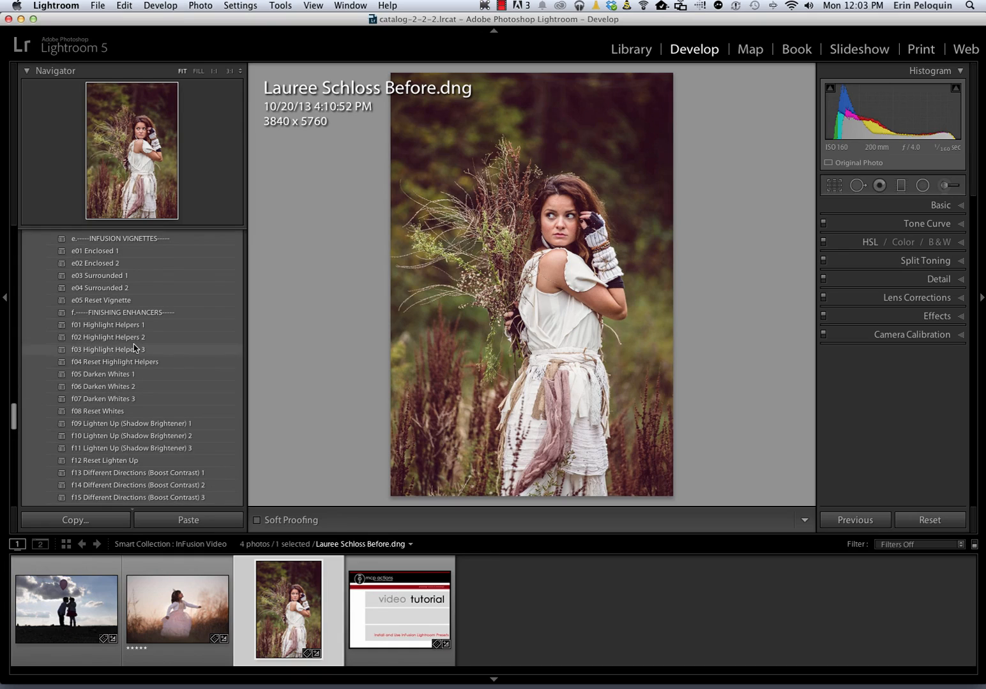
{"action": "left_click", "coordinate": [139, 424]}
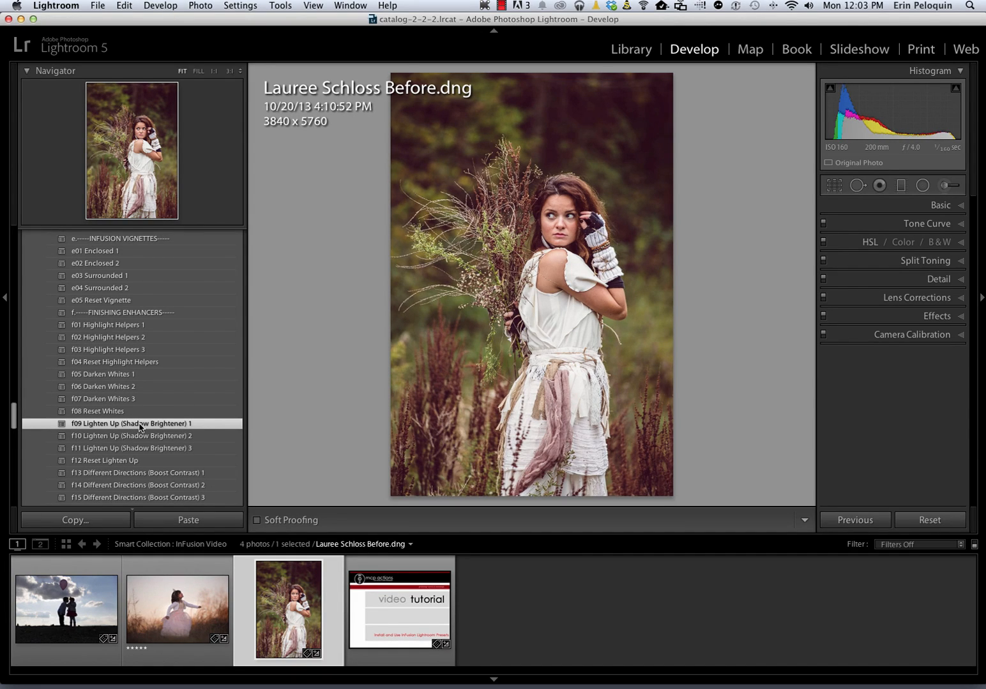
{"action": "scroll", "coordinate": [127, 371], "scroll_direction": "down", "scroll_amount": 8}
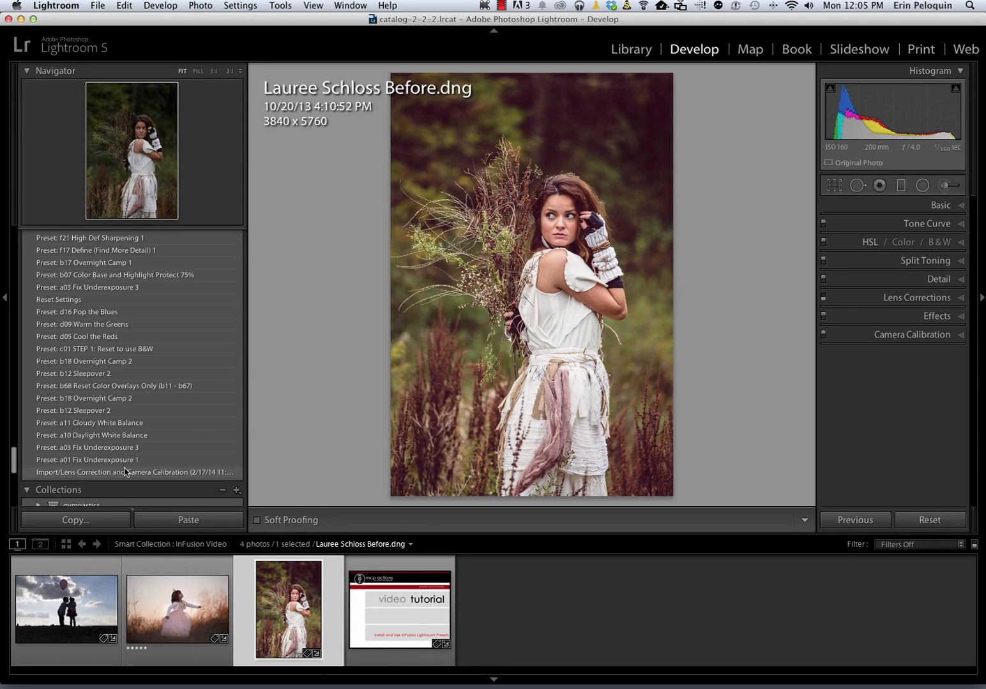
Compare the portrait's Before and After views, then open the girl in the pink dress
{"action": "key", "text": "backslash"}
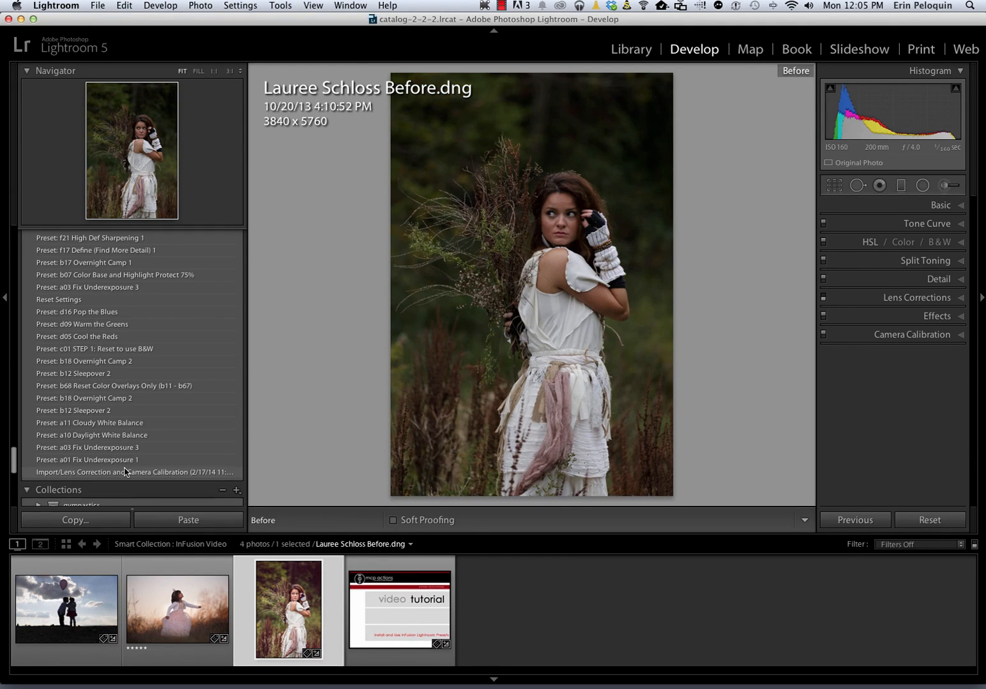
{"action": "key", "text": "backslash"}
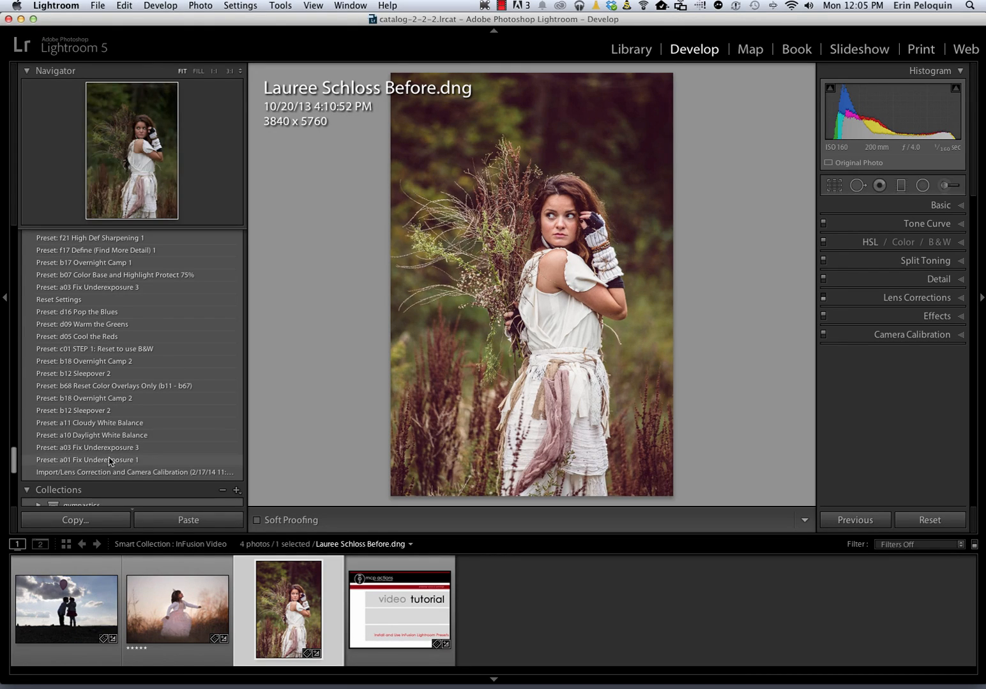
{"action": "left_click", "coordinate": [144, 628]}
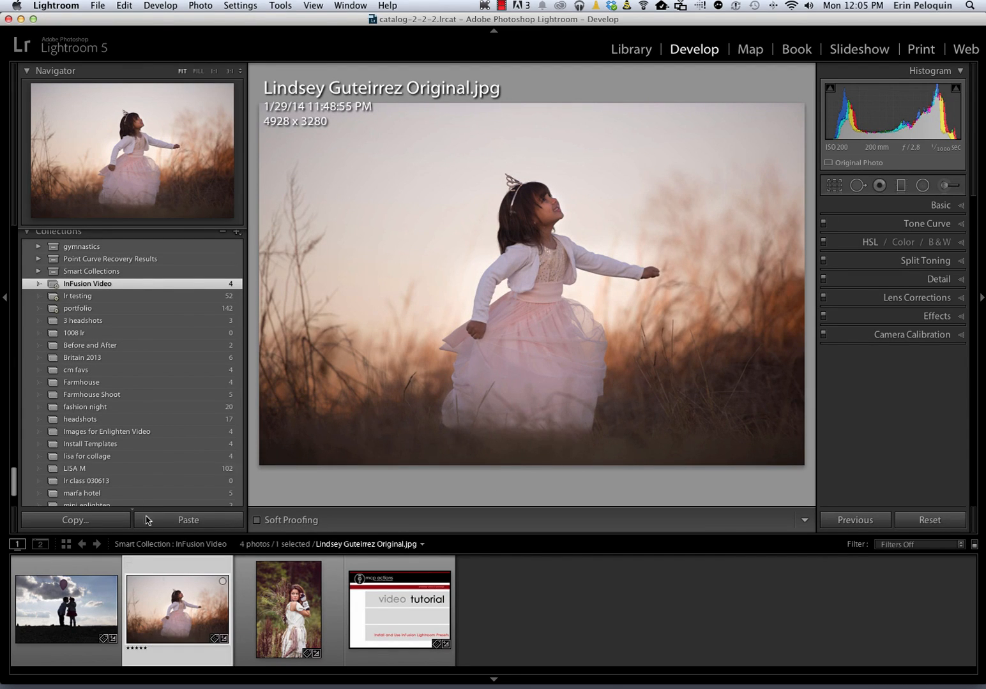
Apply the b01 One Click Color Base 25% preset to the girl's photo
{"action": "scroll", "coordinate": [111, 465], "scroll_direction": "up", "scroll_amount": 5}
{"action": "scroll", "coordinate": [108, 465], "scroll_direction": "up", "scroll_amount": 10}
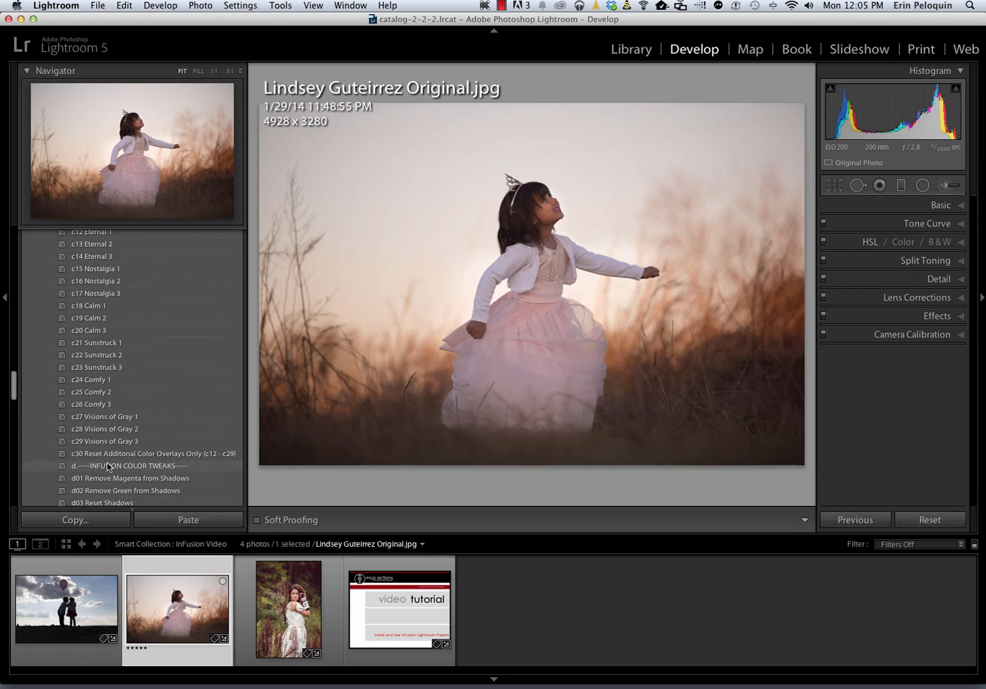
{"action": "scroll", "coordinate": [107, 465], "scroll_direction": "up", "scroll_amount": 10}
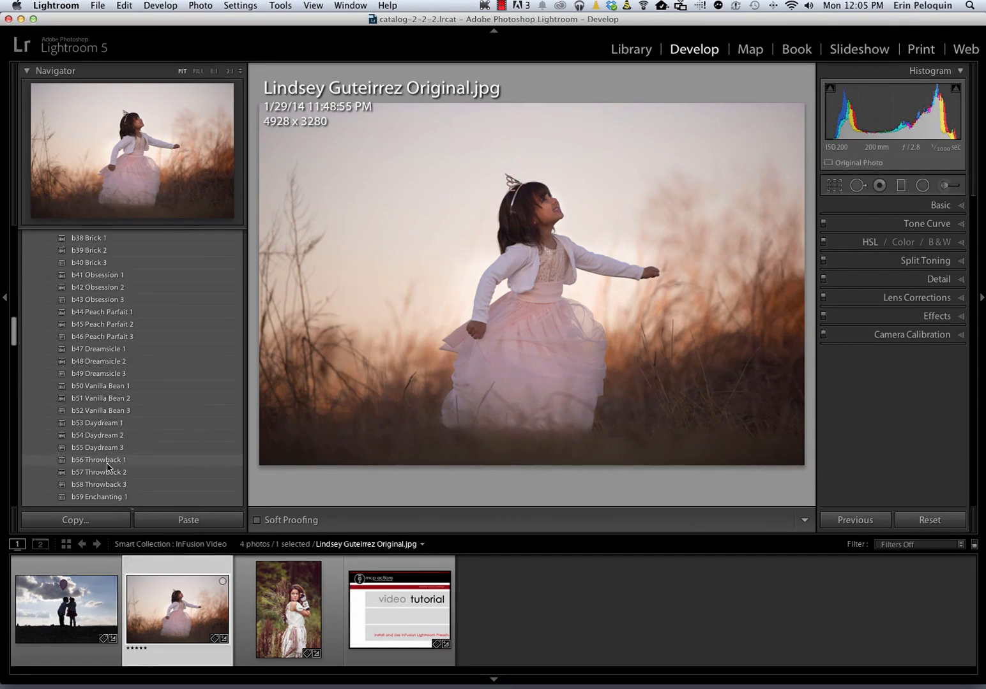
{"action": "scroll", "coordinate": [107, 465], "scroll_direction": "up", "scroll_amount": 10}
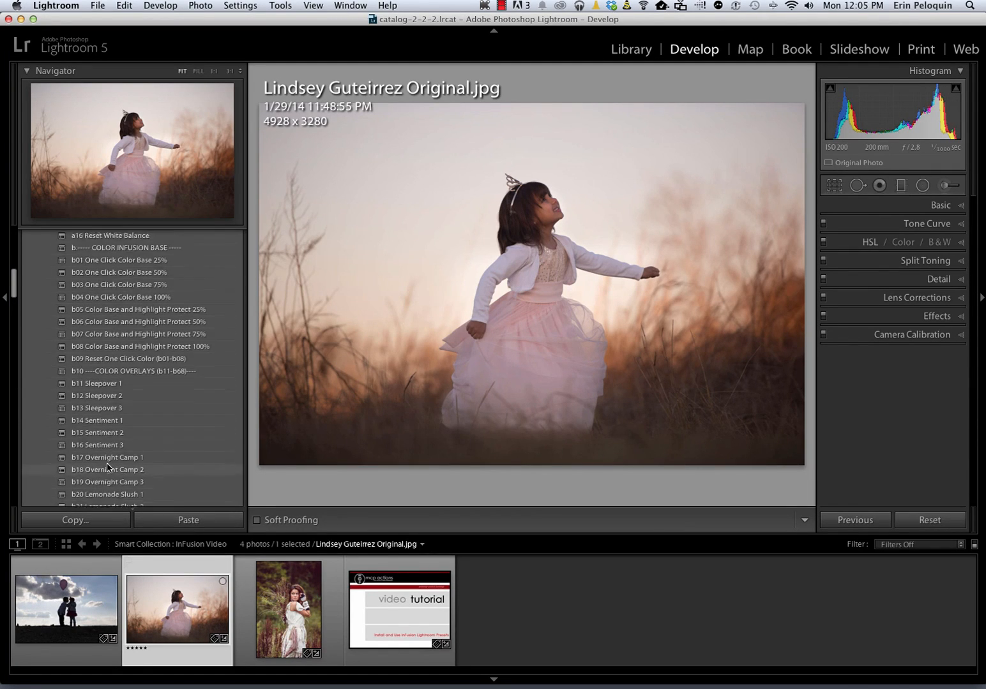
{"action": "scroll", "coordinate": [107, 467], "scroll_direction": "down", "scroll_amount": 3}
{"action": "left_click", "coordinate": [112, 408]}
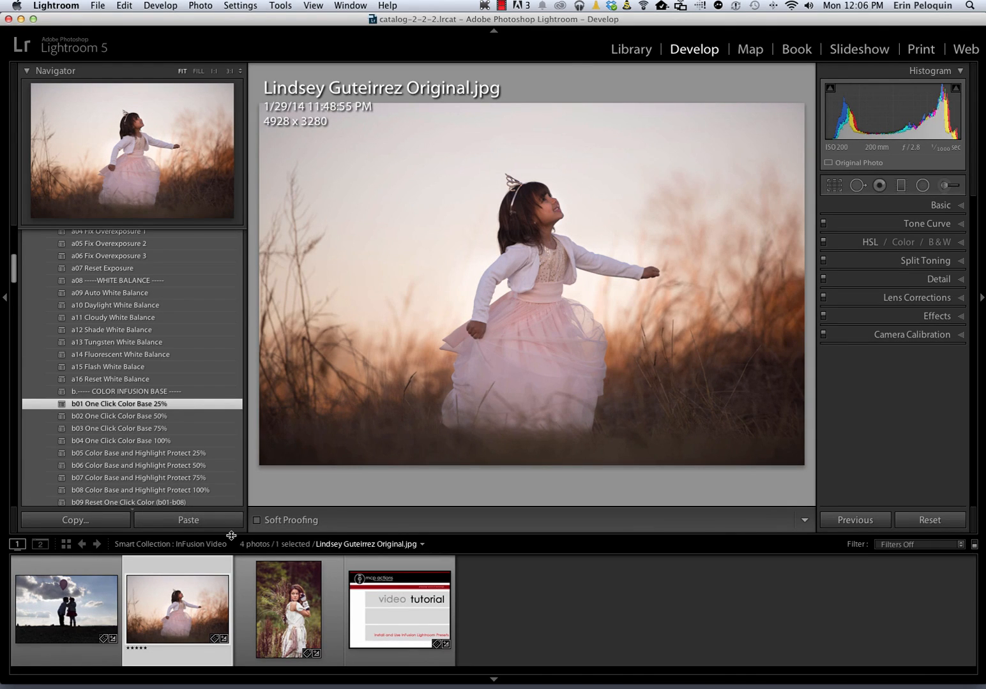
Compare Lemonade Slush 1, 2 and 3 overlays and settle on b22 Lemonade Slush 3
{"action": "scroll", "coordinate": [112, 492], "scroll_direction": "down", "scroll_amount": 5}
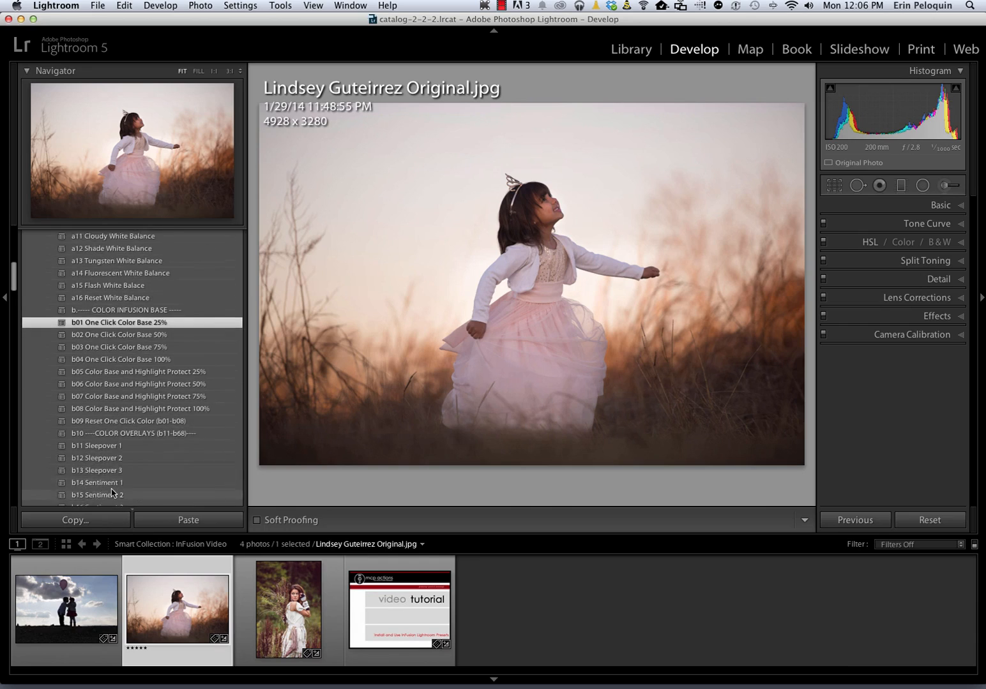
{"action": "scroll", "coordinate": [112, 492], "scroll_direction": "down", "scroll_amount": 3}
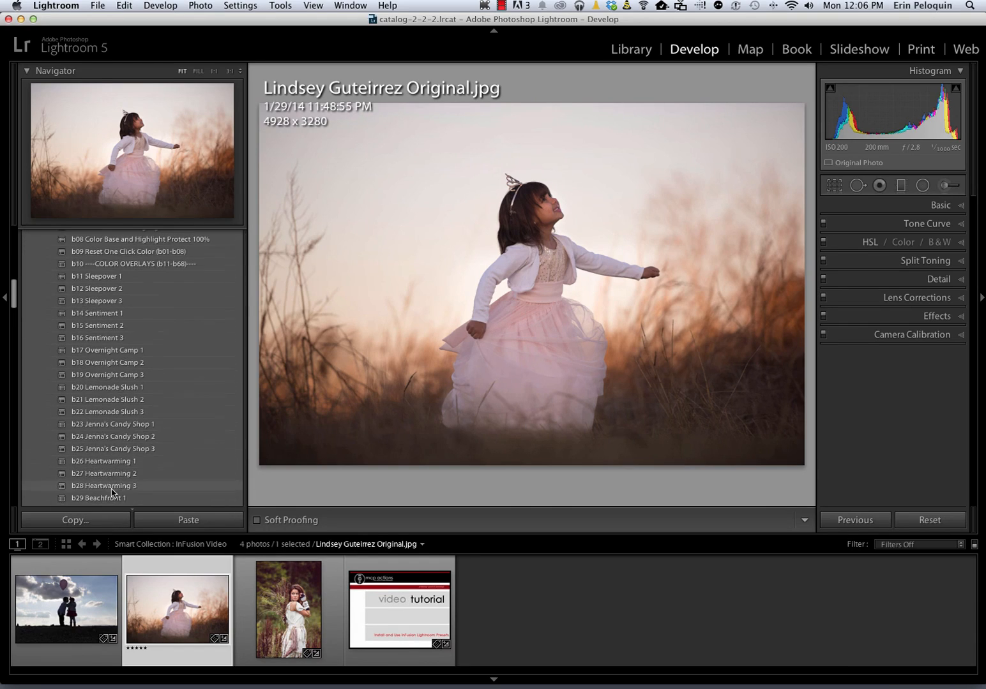
{"action": "left_click", "coordinate": [121, 414]}
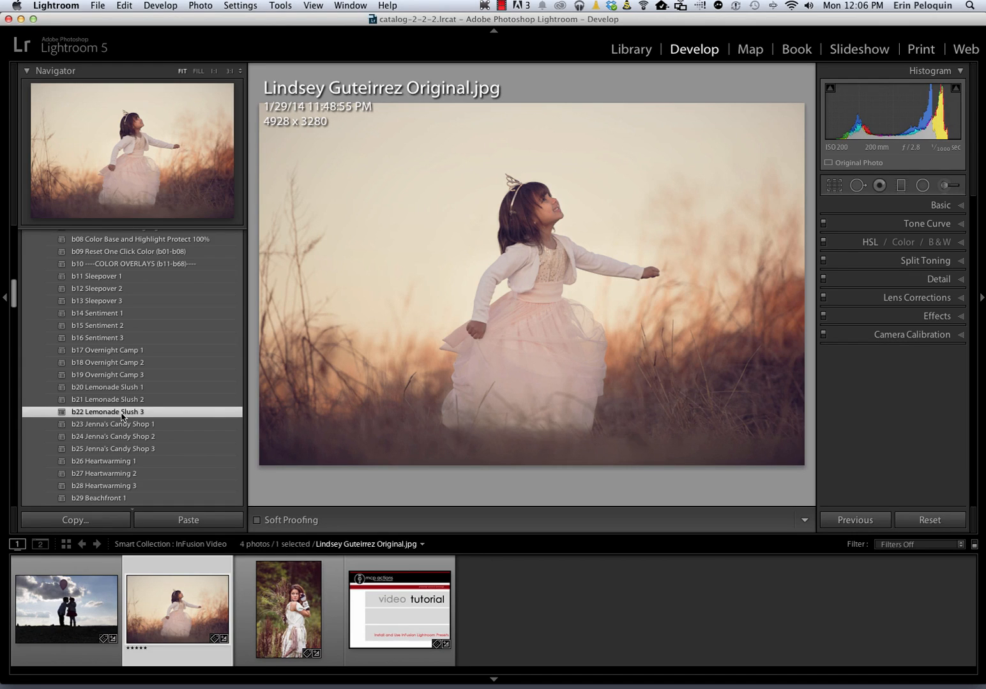
{"action": "left_click", "coordinate": [97, 387]}
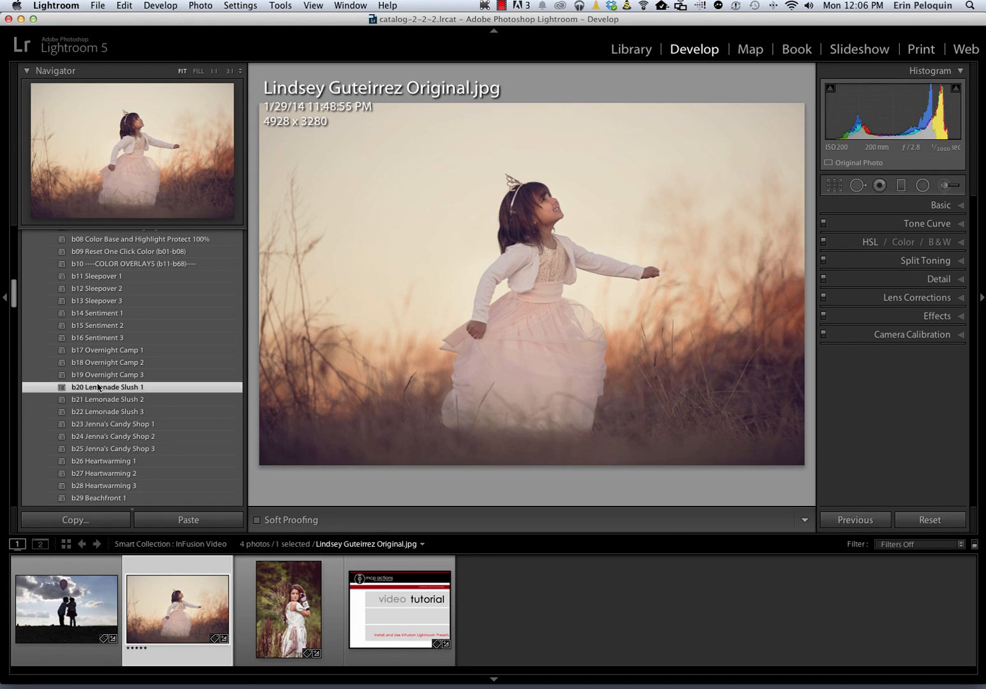
{"action": "left_click", "coordinate": [92, 402]}
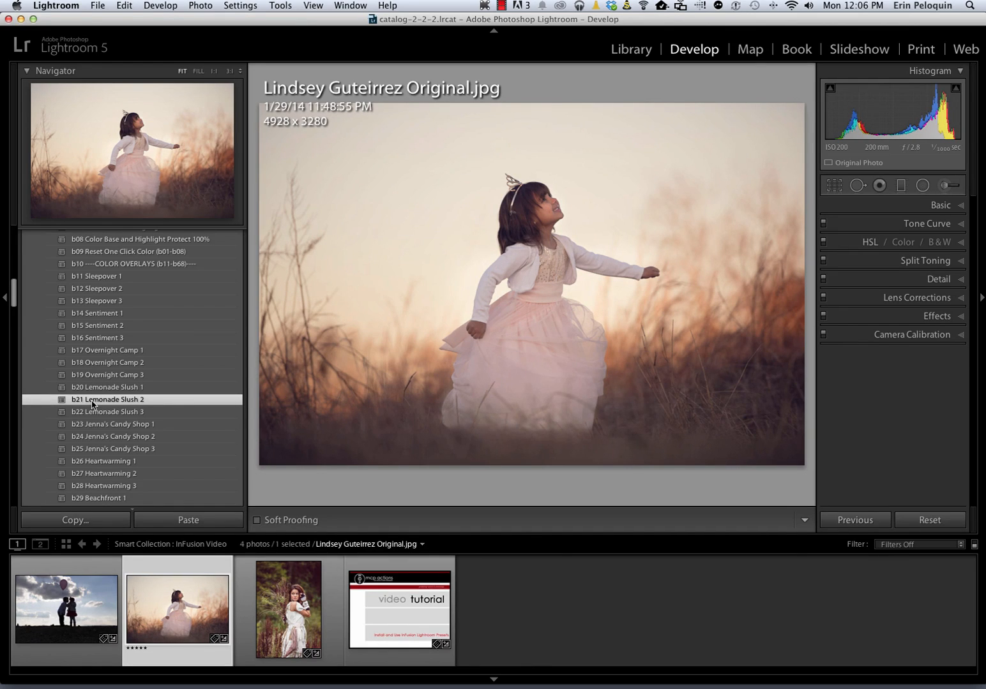
{"action": "left_click", "coordinate": [93, 414]}
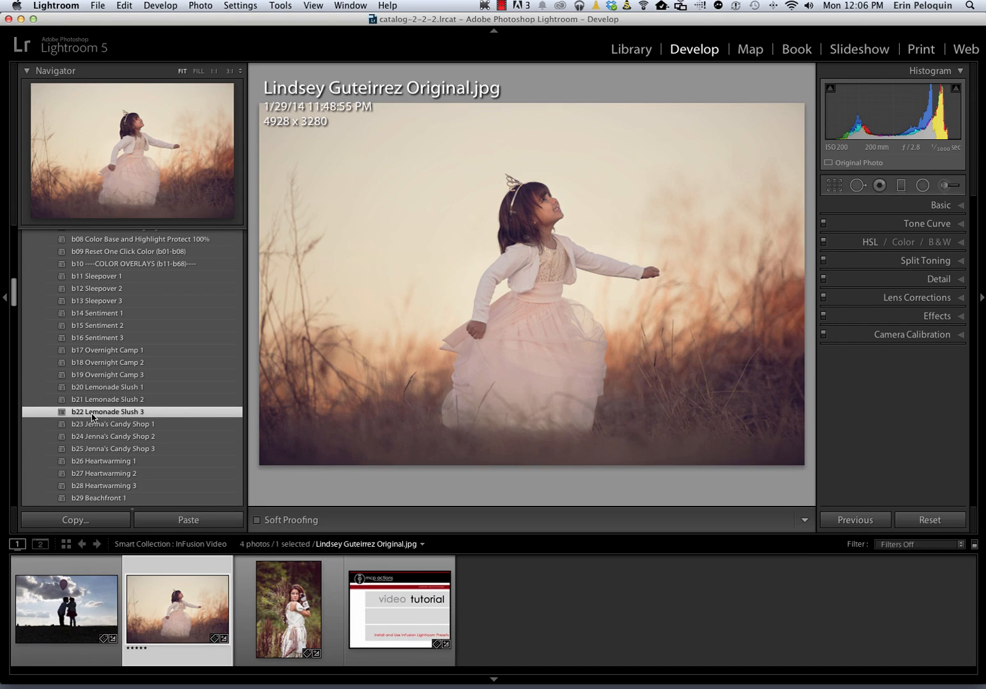
Apply d07 Calm the Reds, toggling it off and on to compare the effect
{"action": "scroll", "coordinate": [87, 427], "scroll_direction": "down", "scroll_amount": 10}
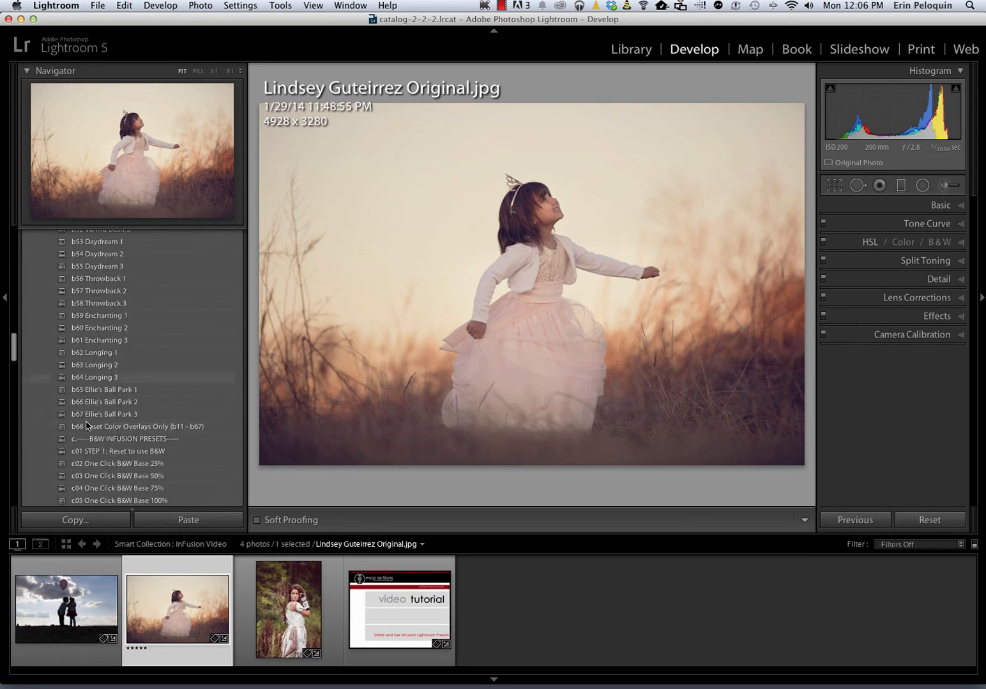
{"action": "scroll", "coordinate": [87, 426], "scroll_direction": "down", "scroll_amount": 10}
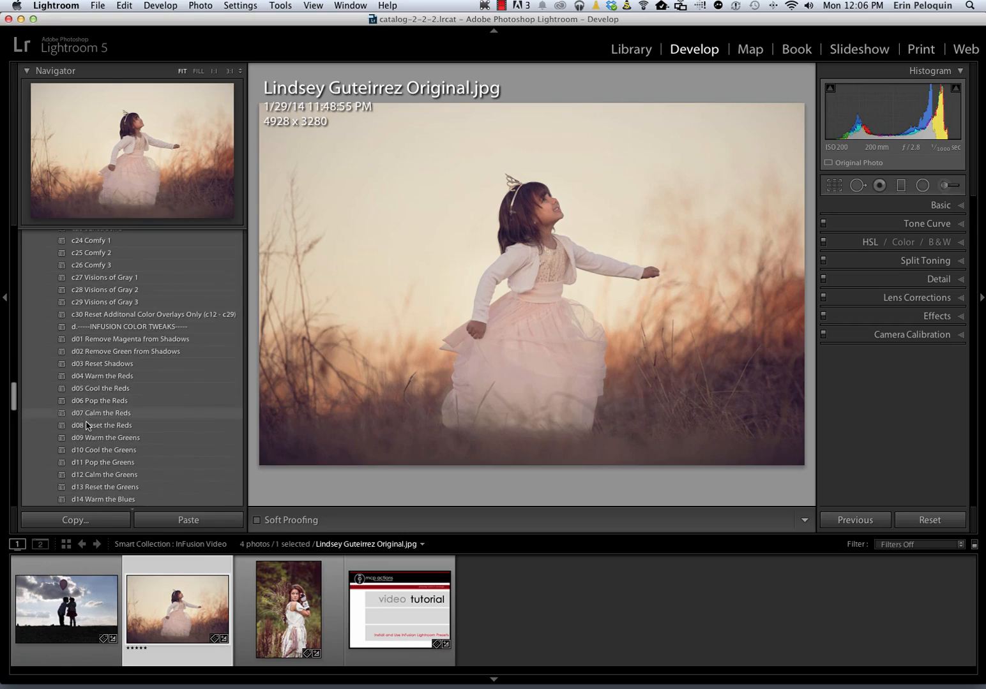
{"action": "scroll", "coordinate": [88, 426], "scroll_direction": "down", "scroll_amount": 1}
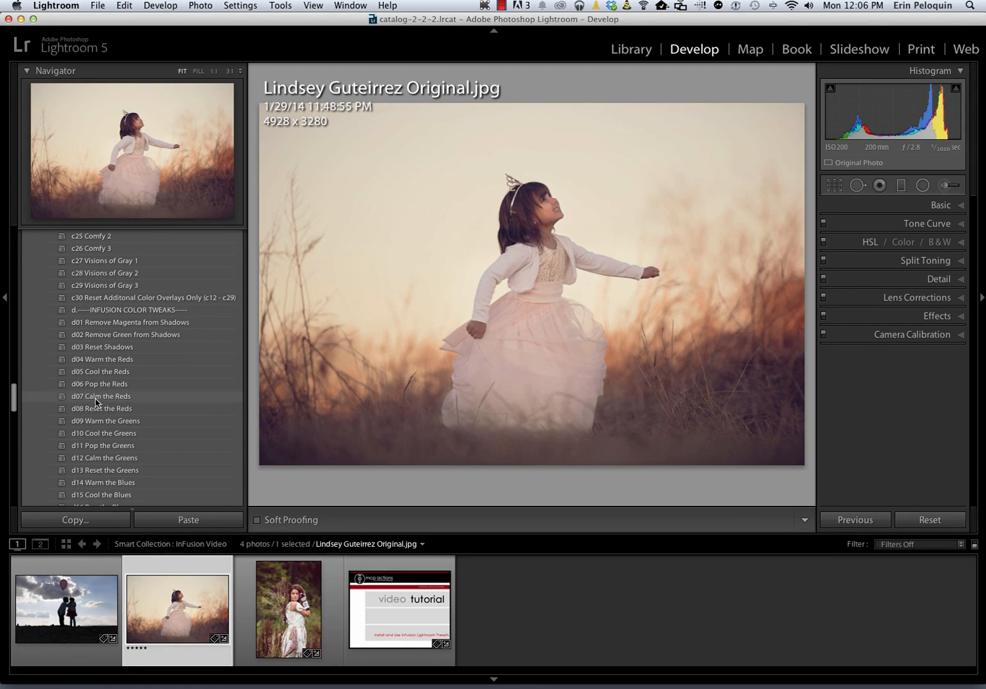
{"action": "left_click", "coordinate": [96, 400]}
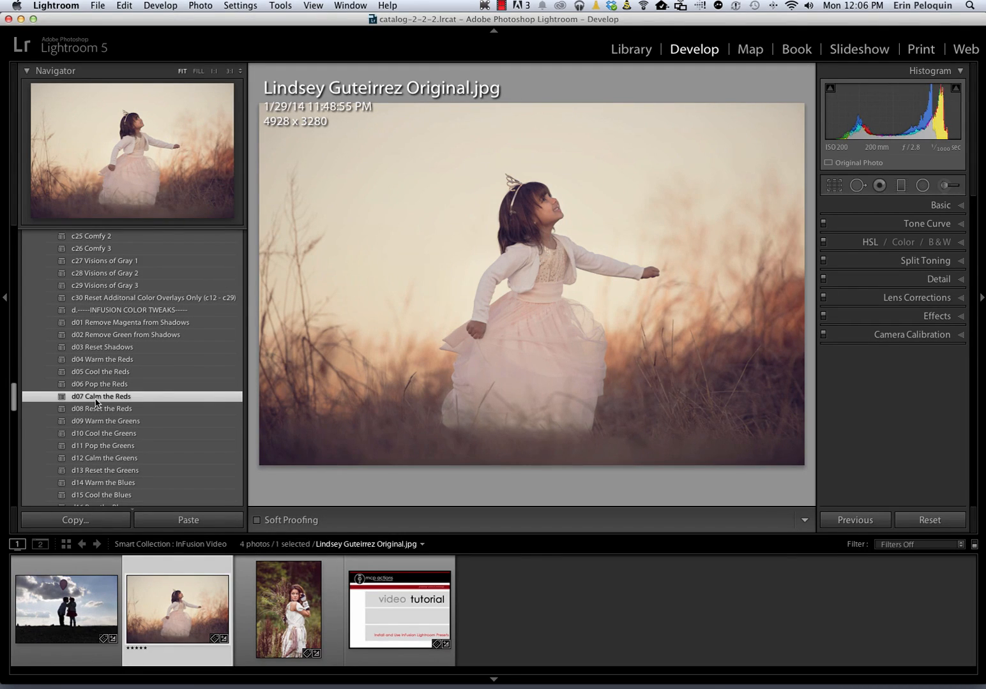
{"action": "left_click", "coordinate": [103, 407]}
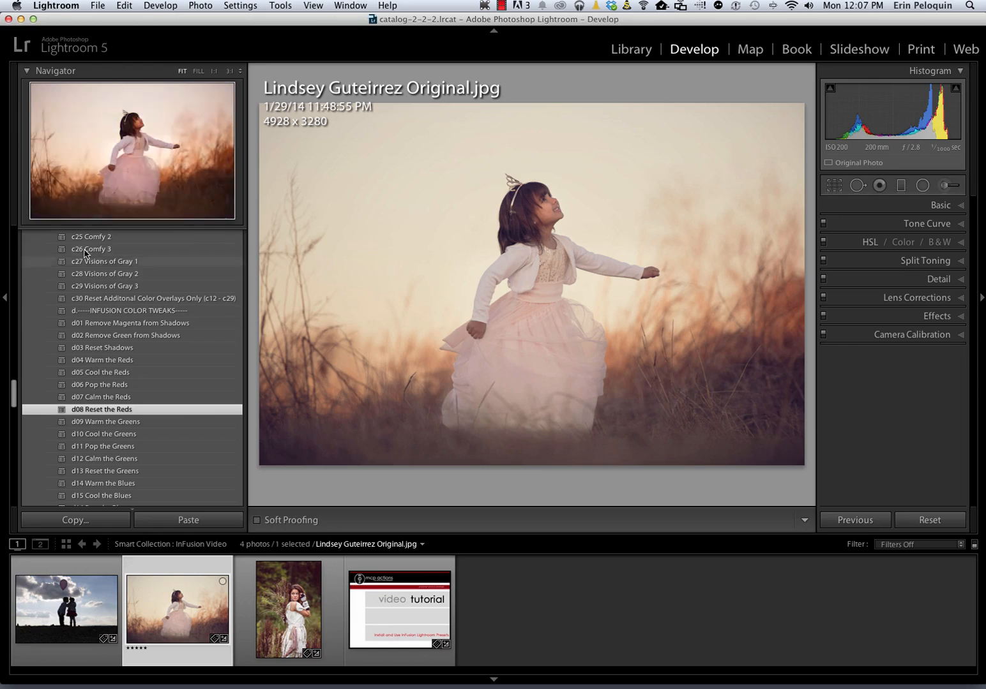
{"action": "left_click", "coordinate": [104, 402]}
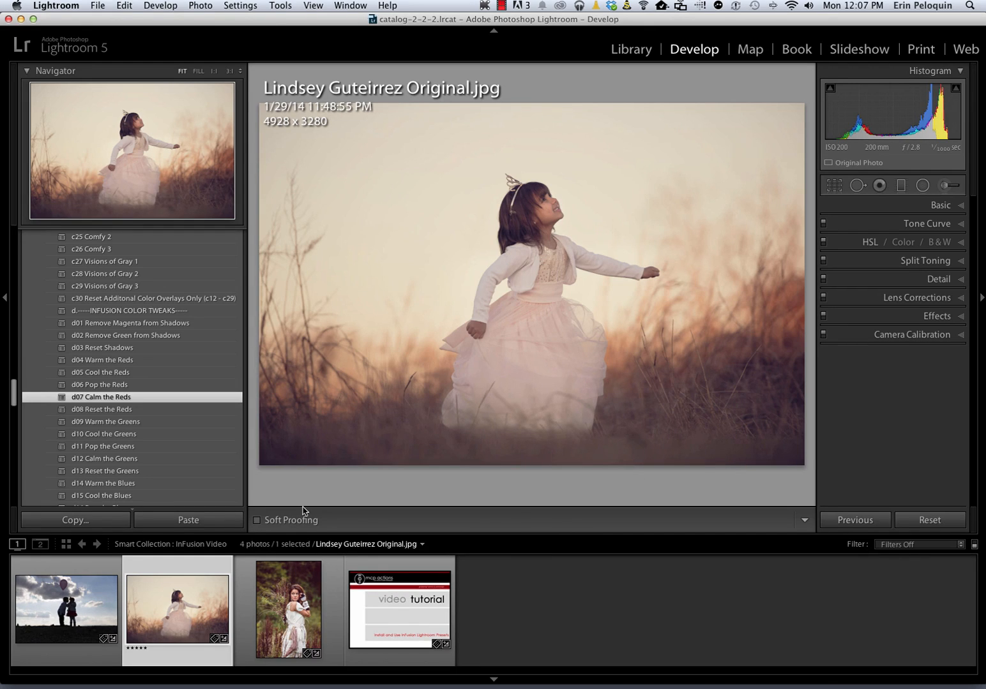
Add f22 High Def Sharpening 2, check the Before view, then open the balloon photo
{"action": "scroll", "coordinate": [177, 409], "scroll_direction": "down", "scroll_amount": 5}
{"action": "scroll", "coordinate": [177, 409], "scroll_direction": "down", "scroll_amount": 5}
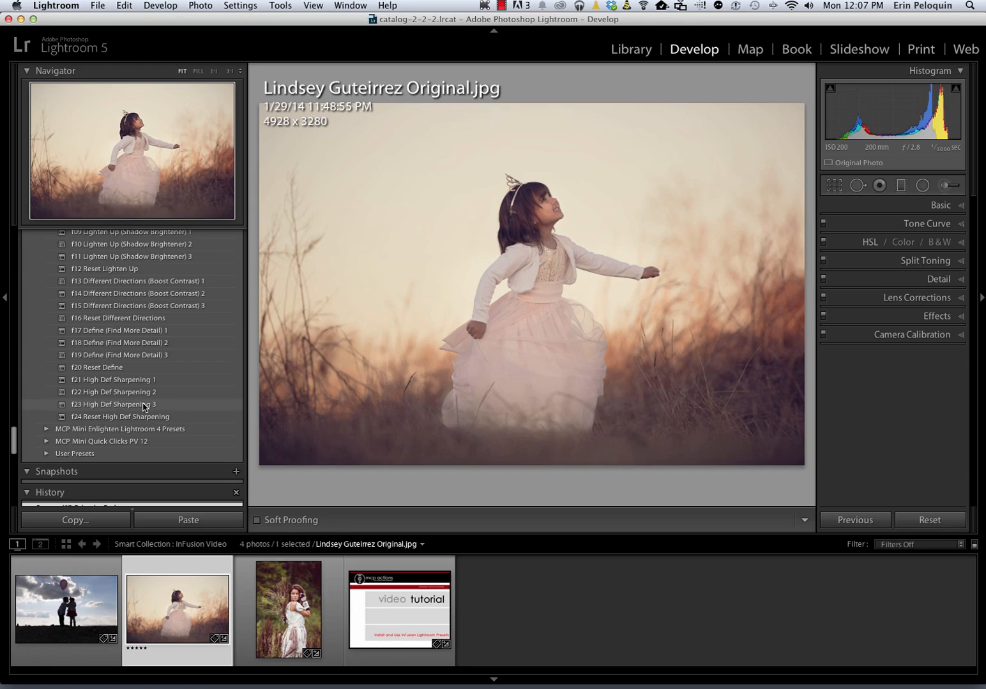
{"action": "left_click", "coordinate": [143, 395]}
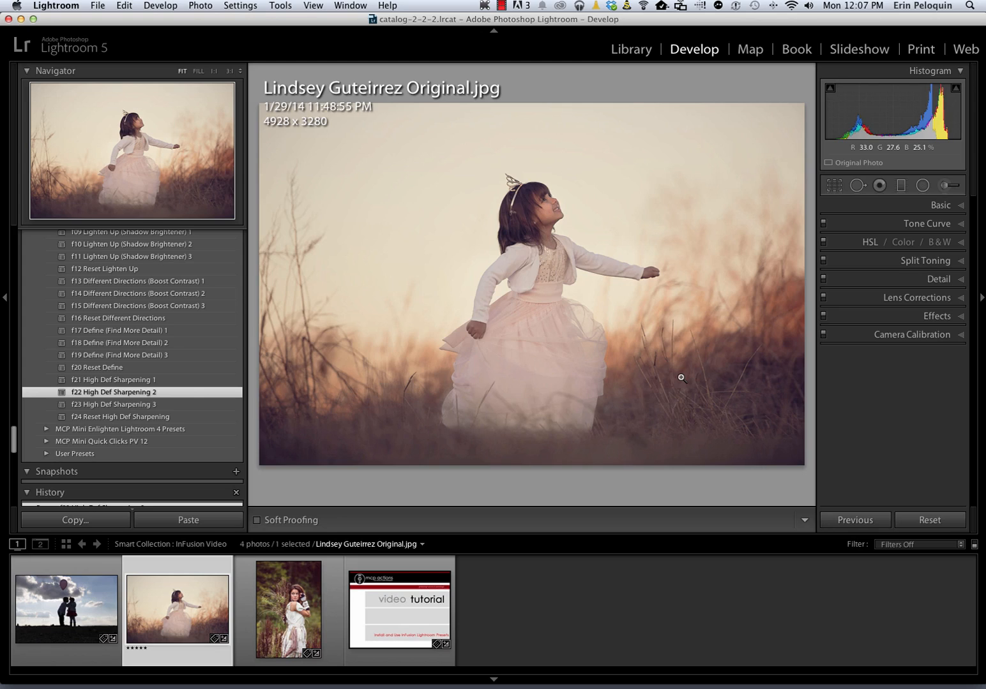
{"action": "key", "text": "backslash"}
{"action": "key", "text": "backslash"}
{"action": "left_click", "coordinate": [47, 632]}
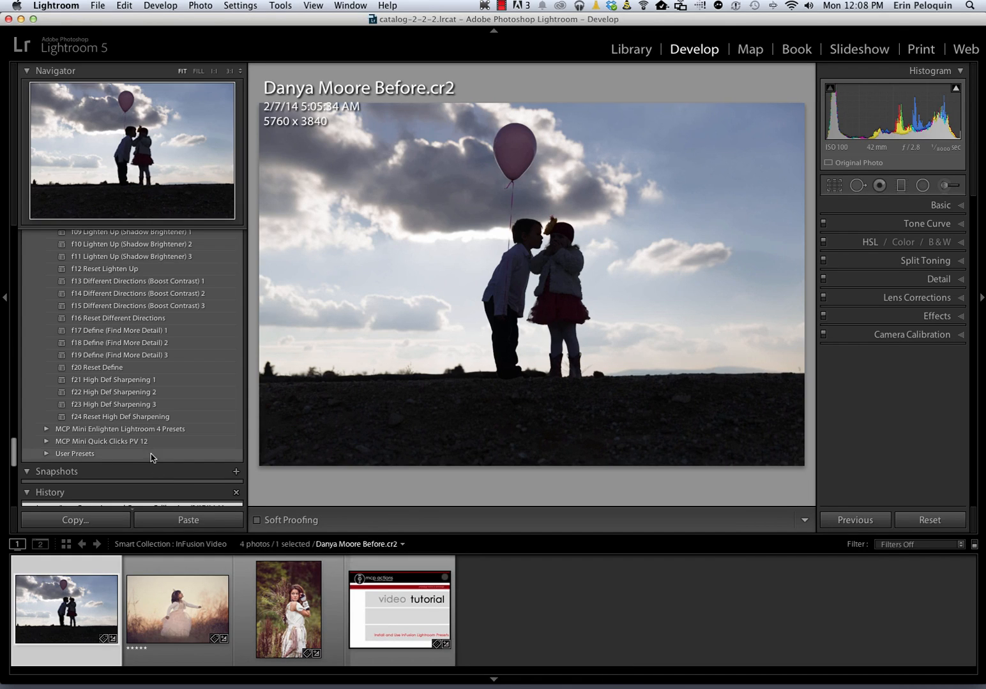
Darken the balloon photo with a06 Fix Overexposure 3, apply Previous settings, then a11 Cloudy White Balance
{"action": "scroll", "coordinate": [152, 456], "scroll_direction": "up", "scroll_amount": 10}
{"action": "scroll", "coordinate": [199, 459], "scroll_direction": "up", "scroll_amount": 10}
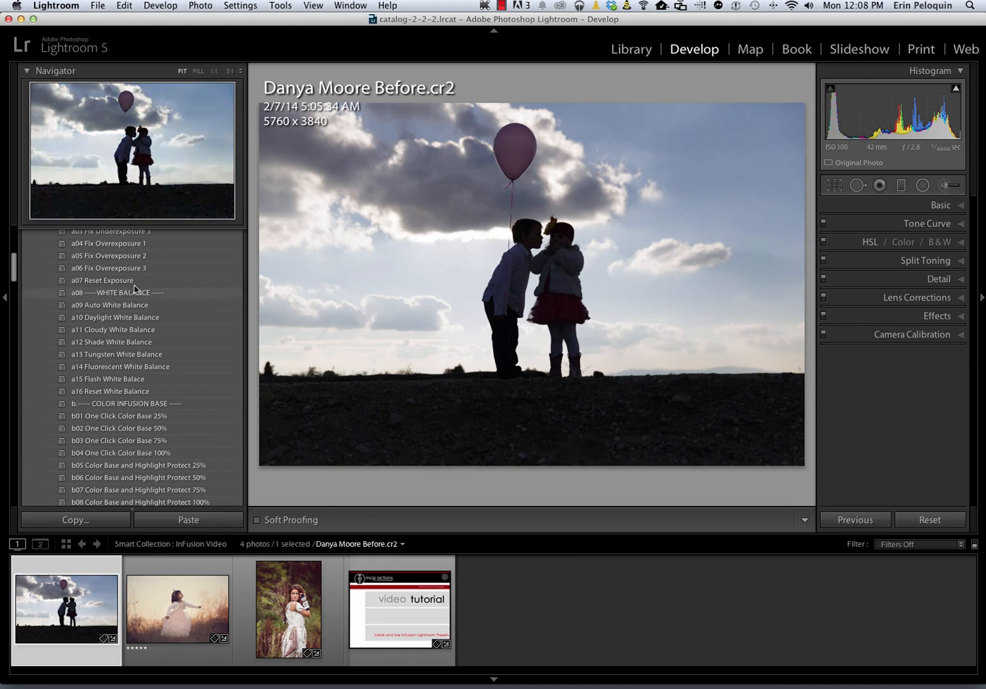
{"action": "scroll", "coordinate": [115, 287], "scroll_direction": "up", "scroll_amount": 2}
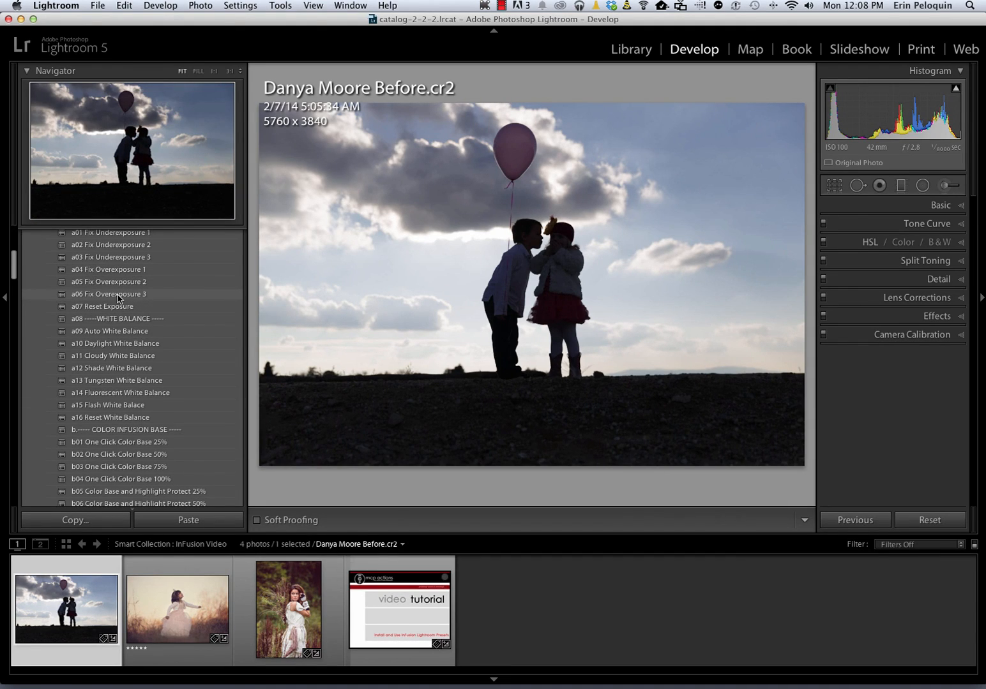
{"action": "left_click", "coordinate": [117, 295]}
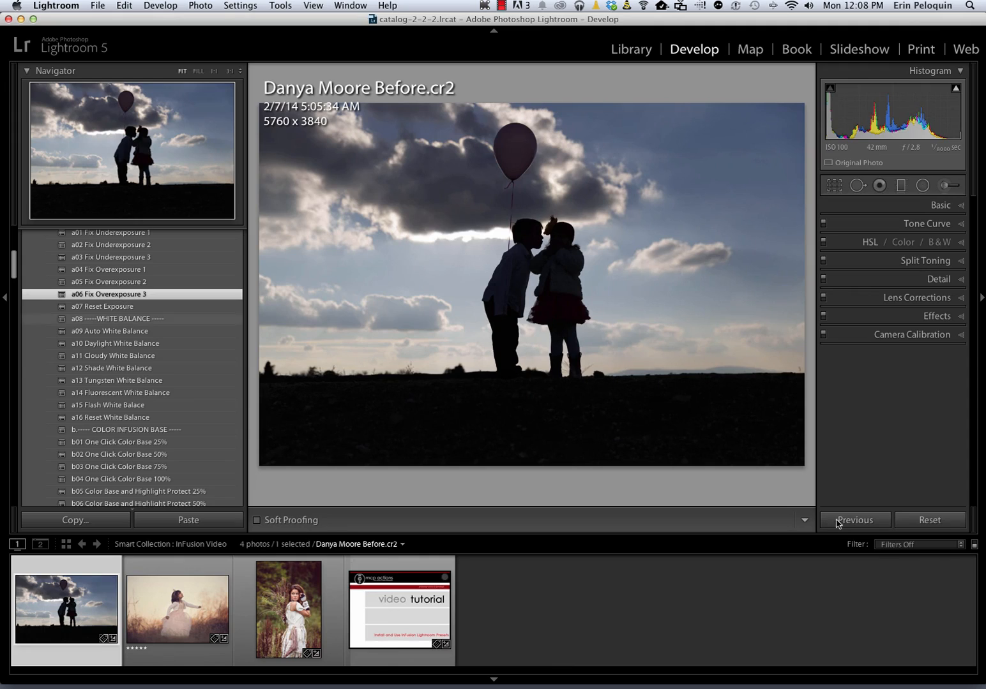
{"action": "left_click", "coordinate": [837, 521]}
{"action": "left_click", "coordinate": [111, 356]}
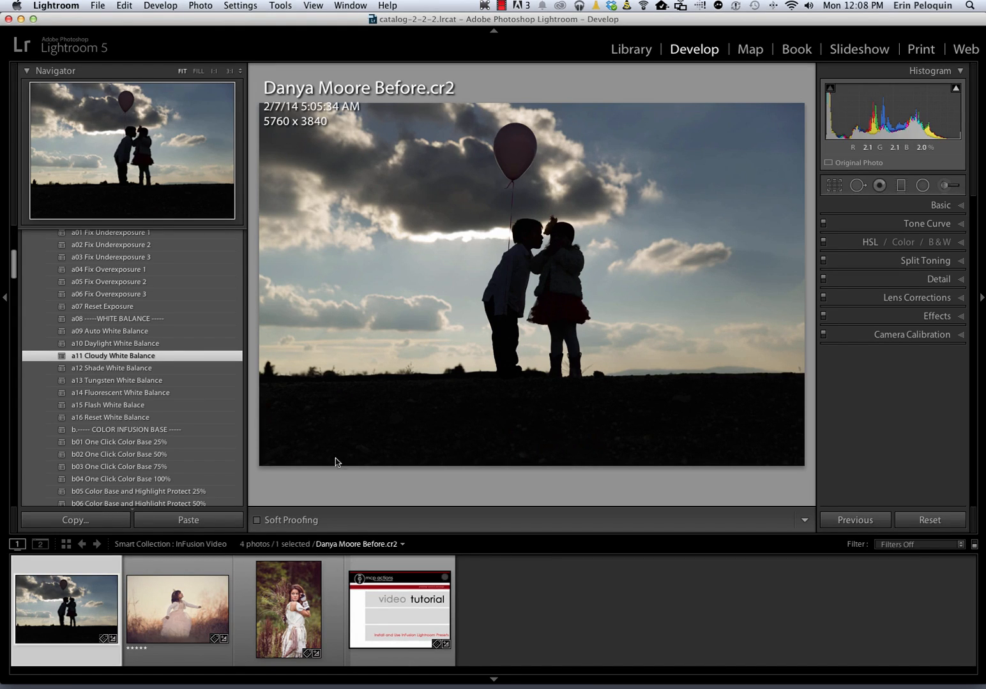
Apply the b61 Enchanting 3 color overlay for a teal sky and golden-toned clouds
{"action": "scroll", "coordinate": [190, 462], "scroll_direction": "down", "scroll_amount": 5}
{"action": "scroll", "coordinate": [190, 463], "scroll_direction": "down", "scroll_amount": 10}
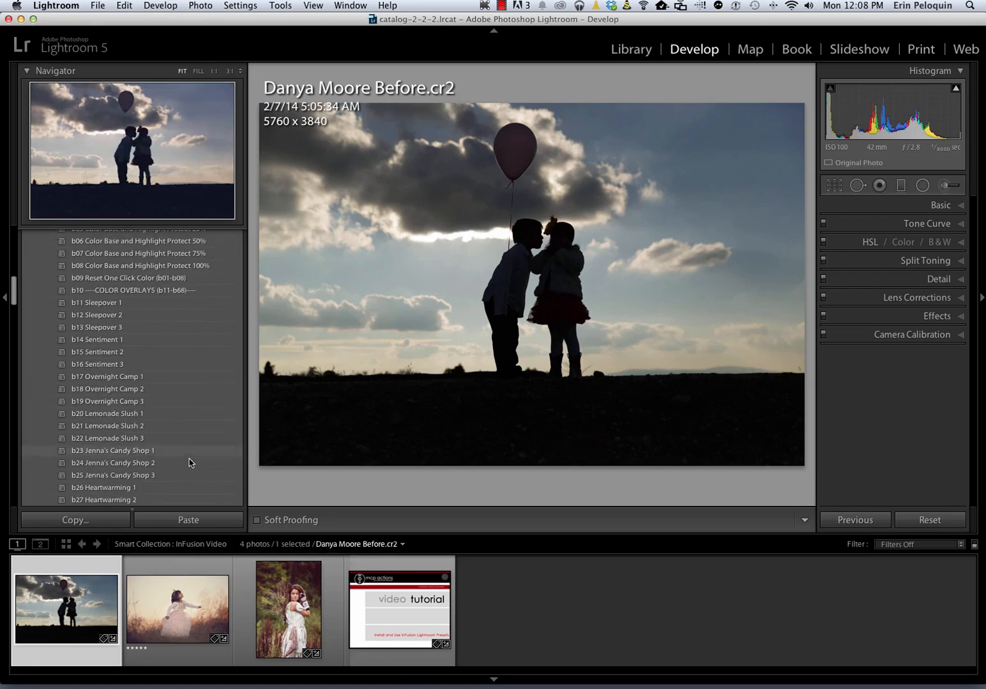
{"action": "scroll", "coordinate": [189, 462], "scroll_direction": "down", "scroll_amount": 7}
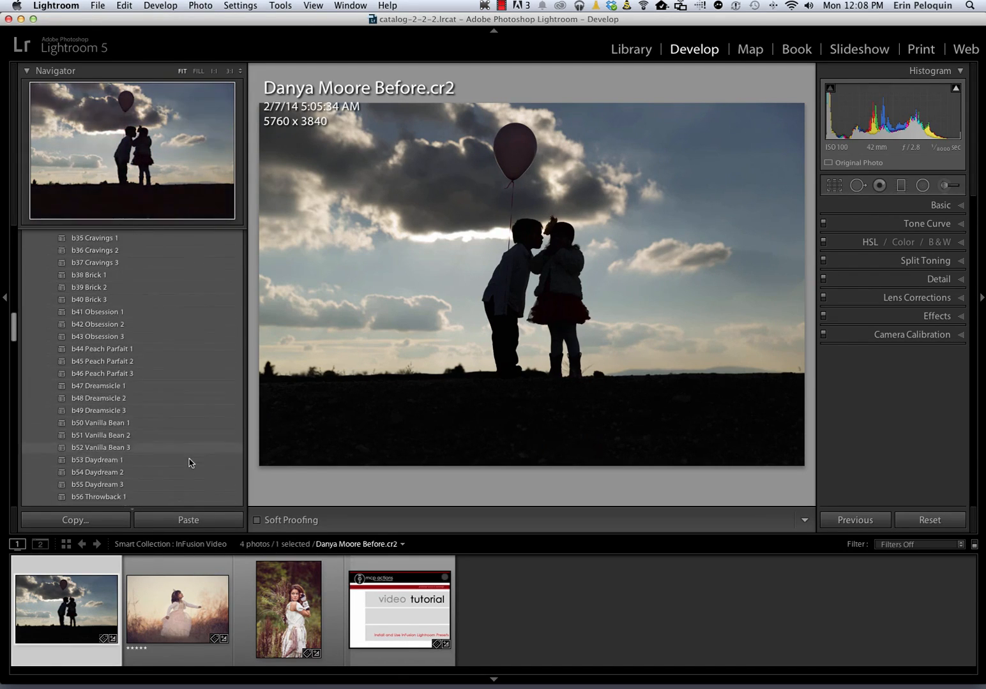
{"action": "scroll", "coordinate": [189, 462], "scroll_direction": "down", "scroll_amount": 3}
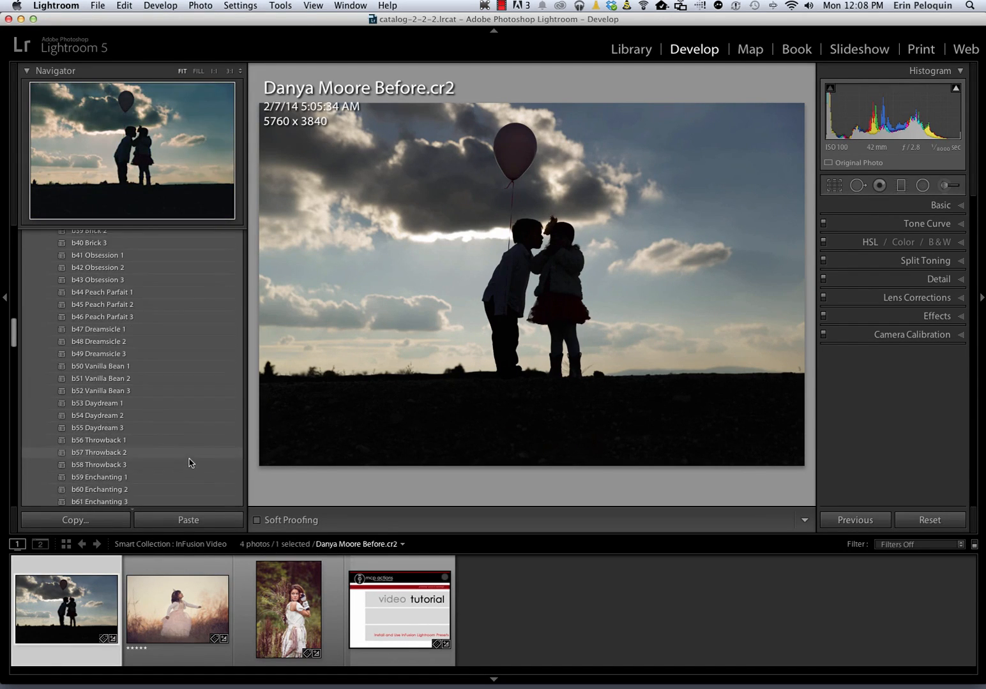
{"action": "left_click", "coordinate": [143, 473]}
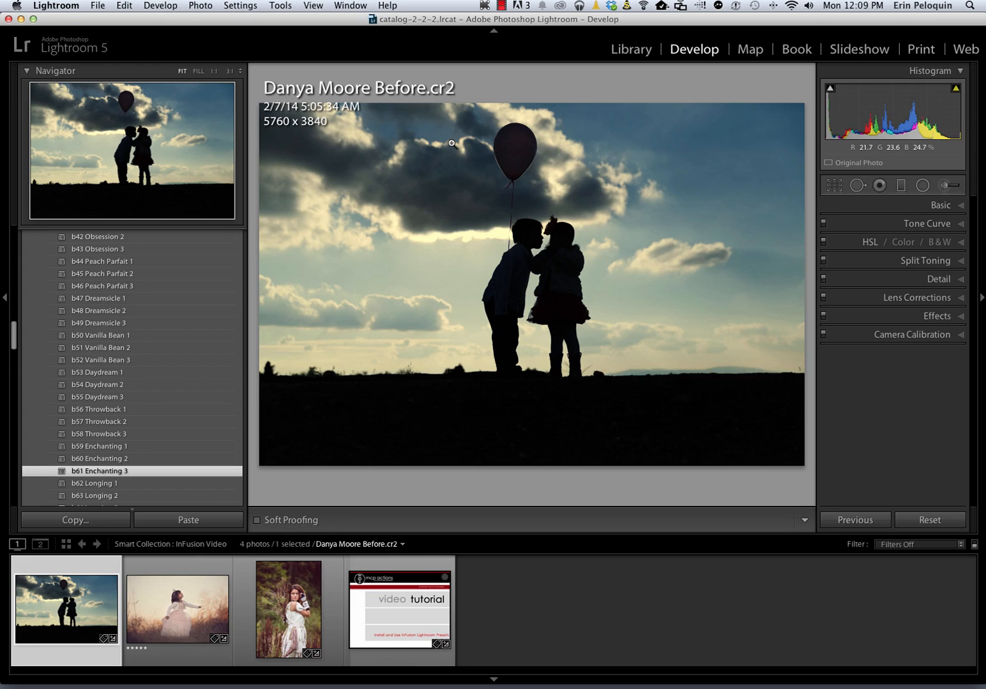
{"action": "scroll", "coordinate": [99, 388], "scroll_direction": "down", "scroll_amount": 15}
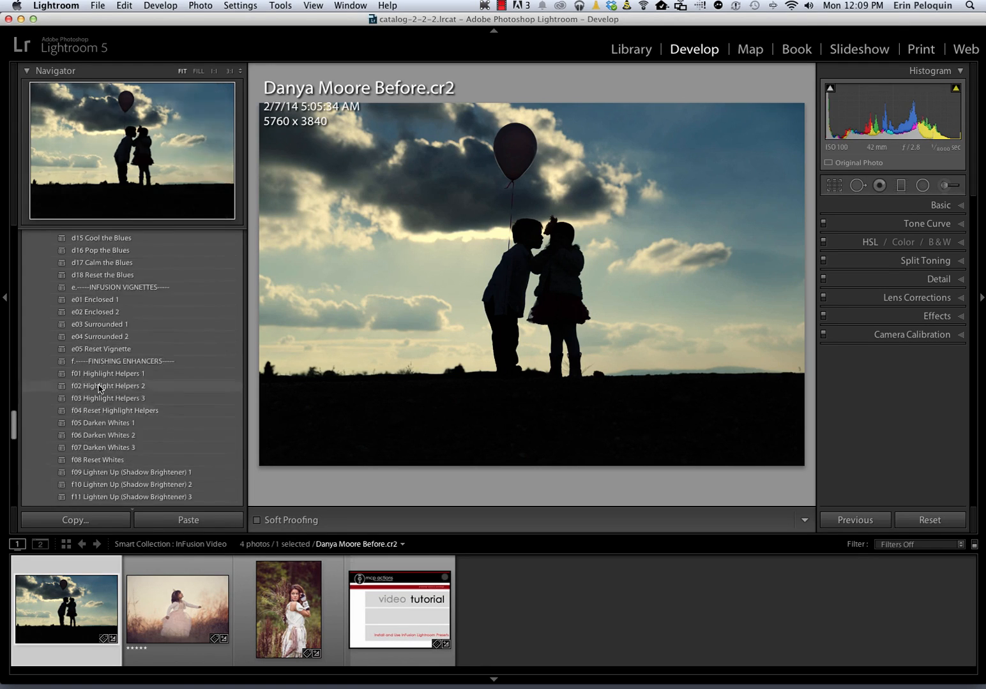
{"action": "scroll", "coordinate": [99, 387], "scroll_direction": "down", "scroll_amount": 10}
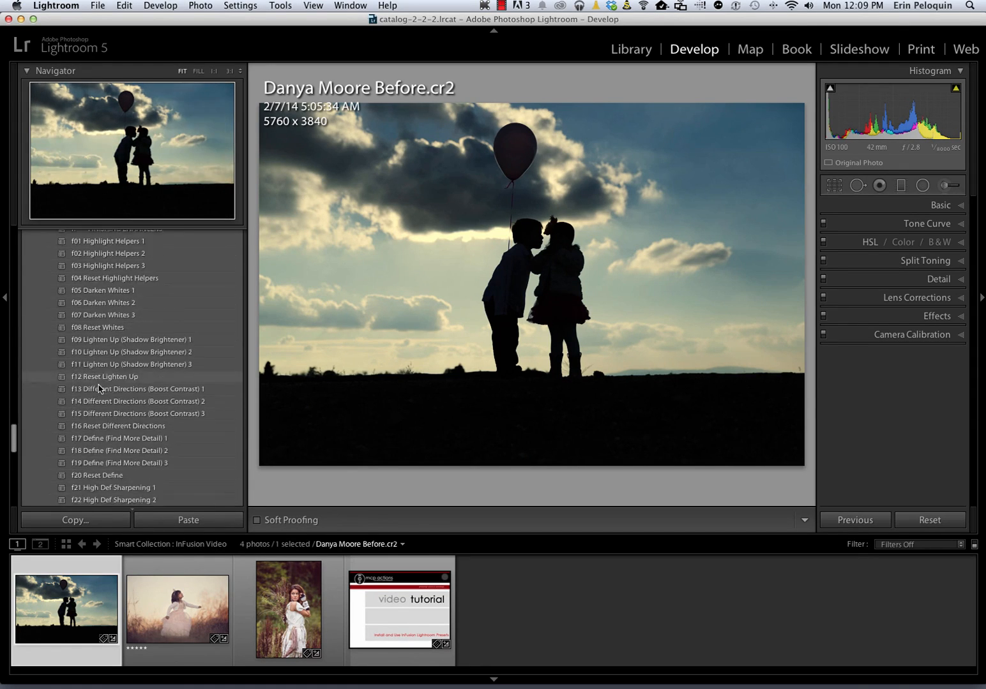
{"action": "scroll", "coordinate": [99, 387], "scroll_direction": "up", "scroll_amount": 3}
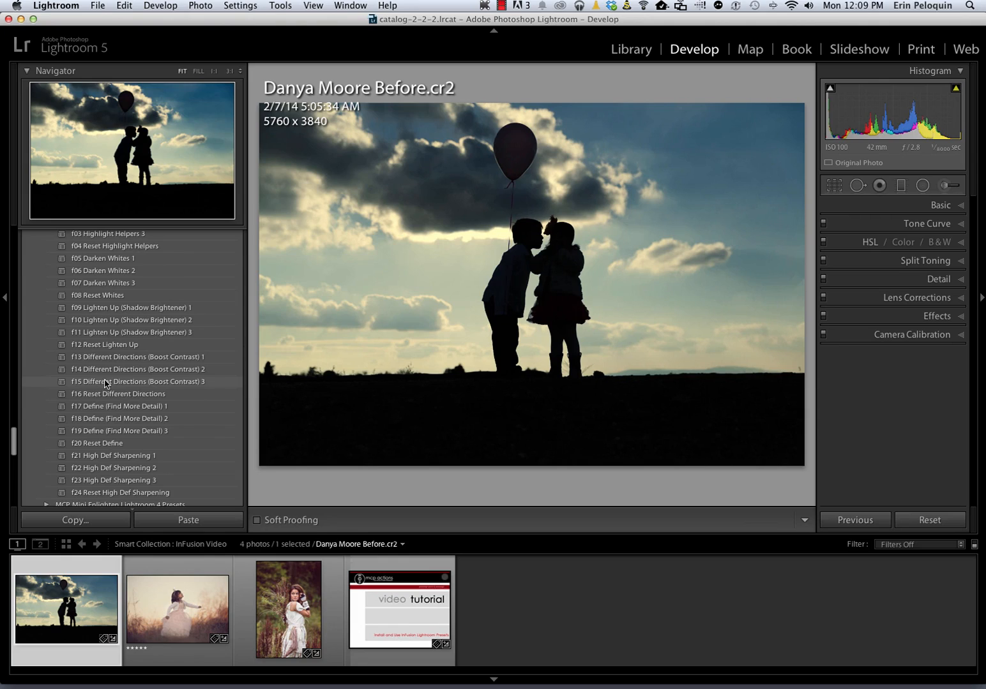
Apply f15 Different Directions (Boost Contrast) 3 and f23 High Def Sharpening 3, then select the Adjustment Brush
{"action": "left_click", "coordinate": [124, 385]}
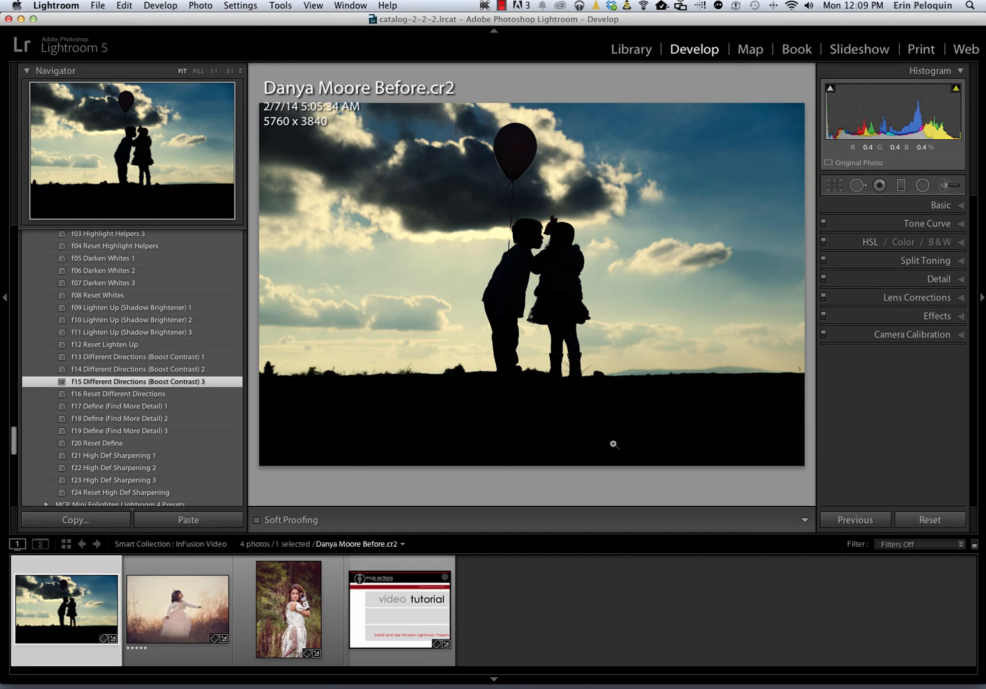
{"action": "left_click", "coordinate": [113, 484]}
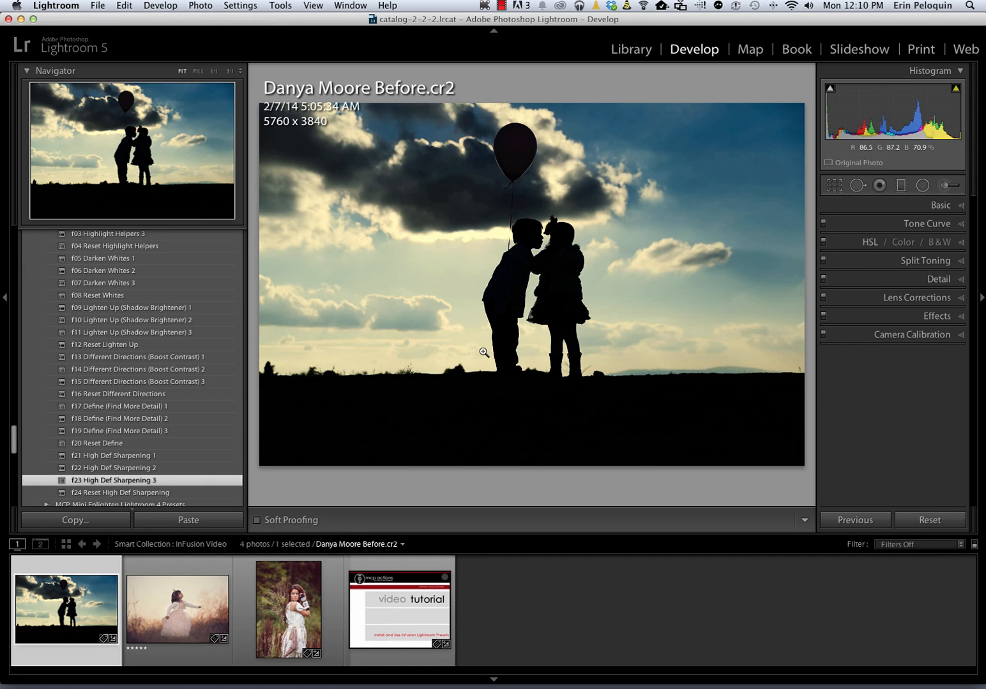
{"action": "left_click", "coordinate": [948, 186]}
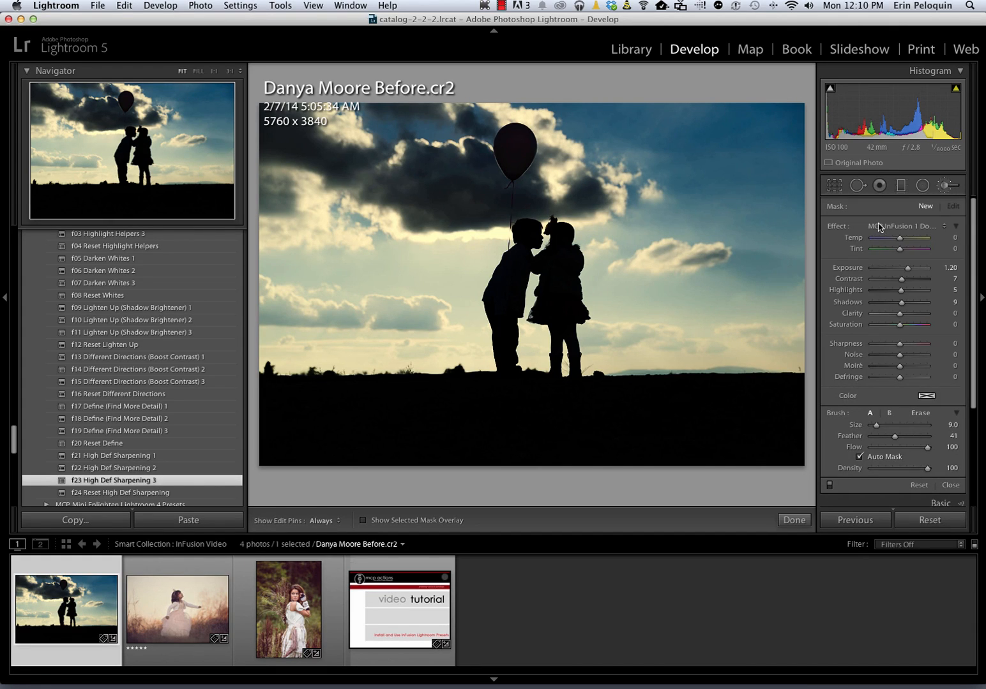
Set the Adjustment Brush effect to MCP InFusion 2 Shade (Selective Darken)
{"action": "left_click", "coordinate": [884, 226]}
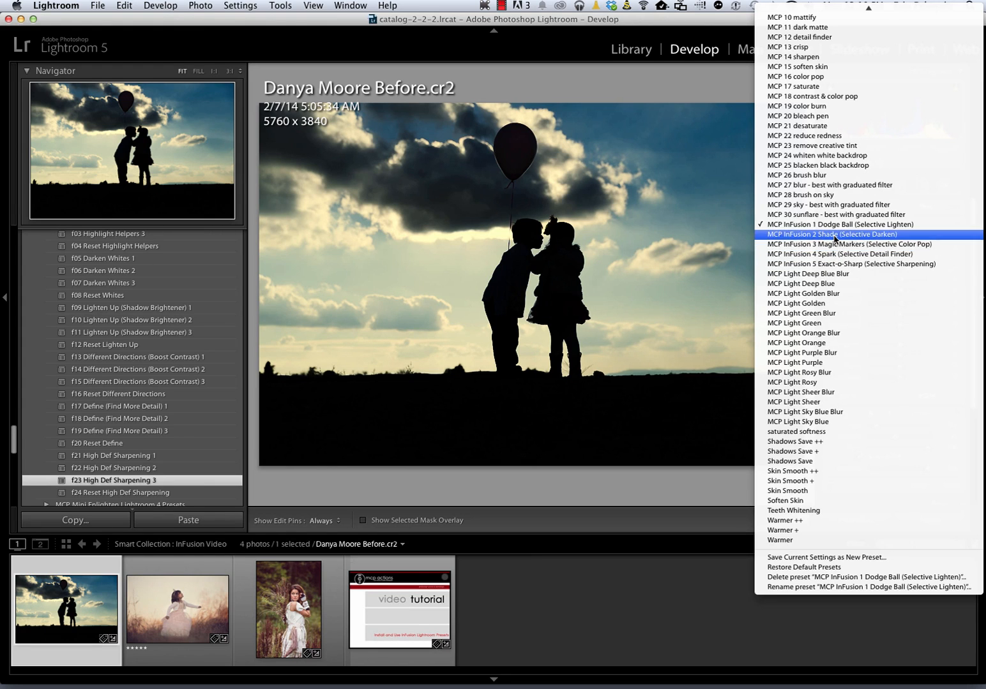
{"action": "left_click", "coordinate": [833, 235]}
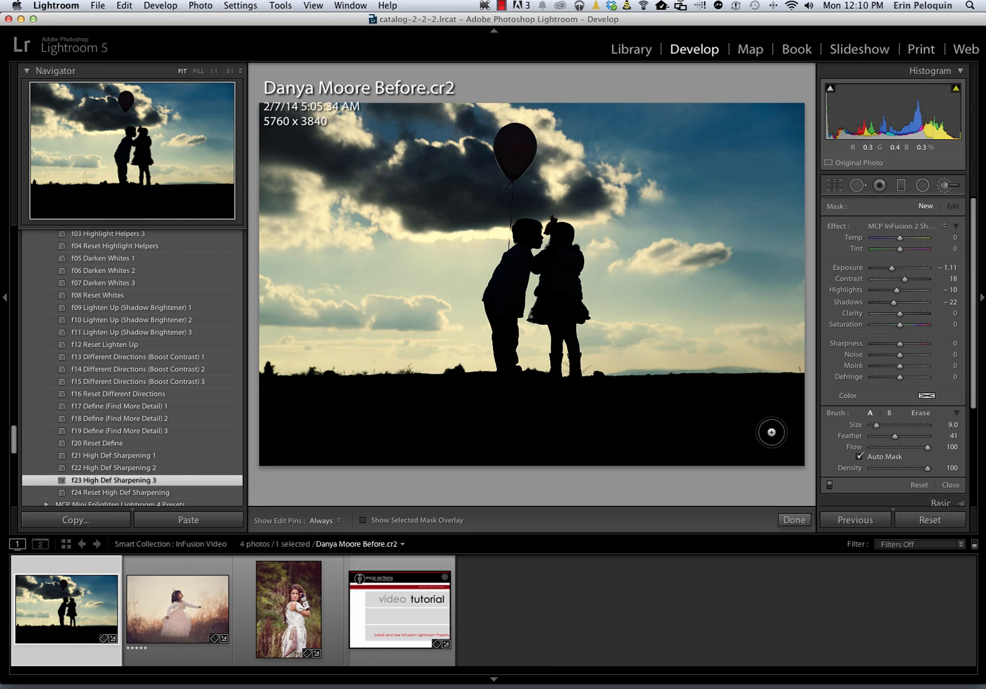
Place a darkening pin on the lower-right ground, set Feather to 66, and show the mask overlay
{"action": "key", "text": "h"}
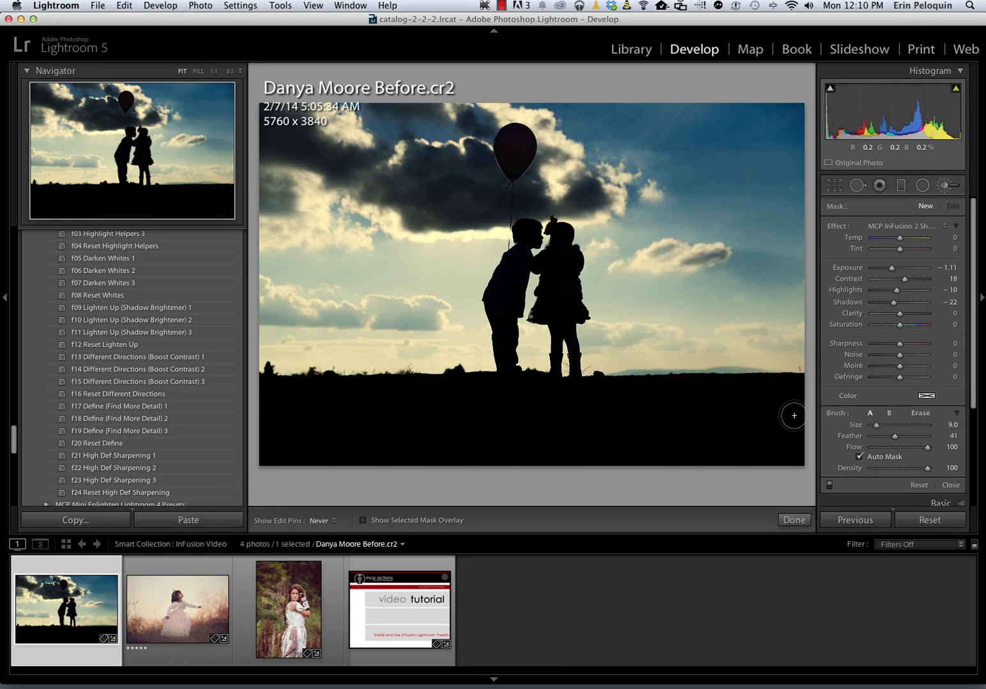
{"action": "key", "text": "h"}
{"action": "left_click", "coordinate": [793, 385]}
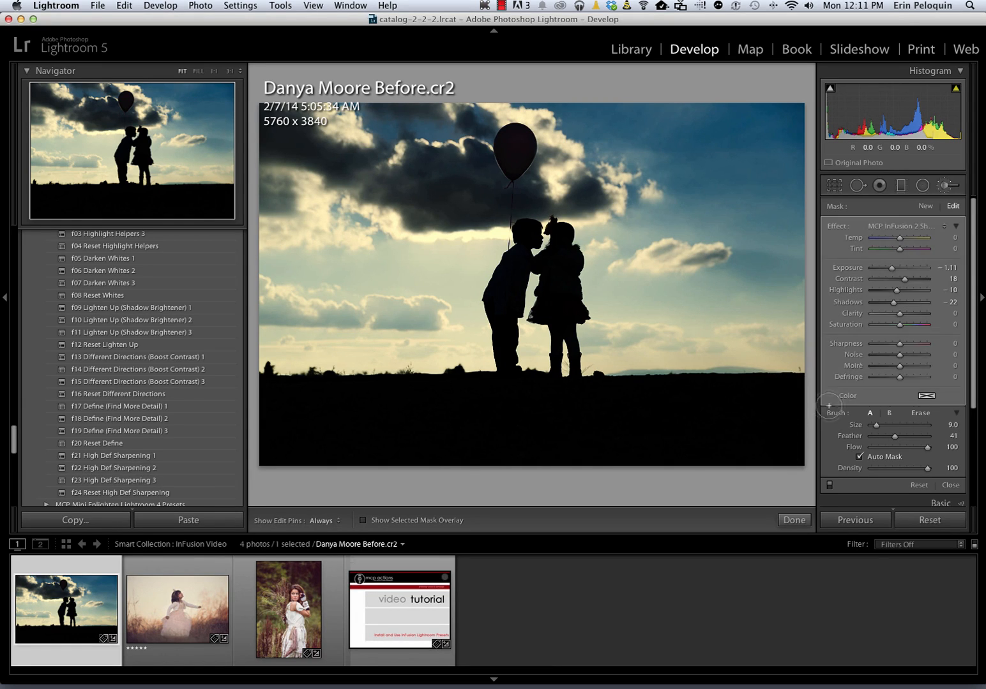
{"action": "left_click_drag", "start_coordinate": [895, 436], "coordinate": [909, 437]}
{"action": "key", "text": "o"}
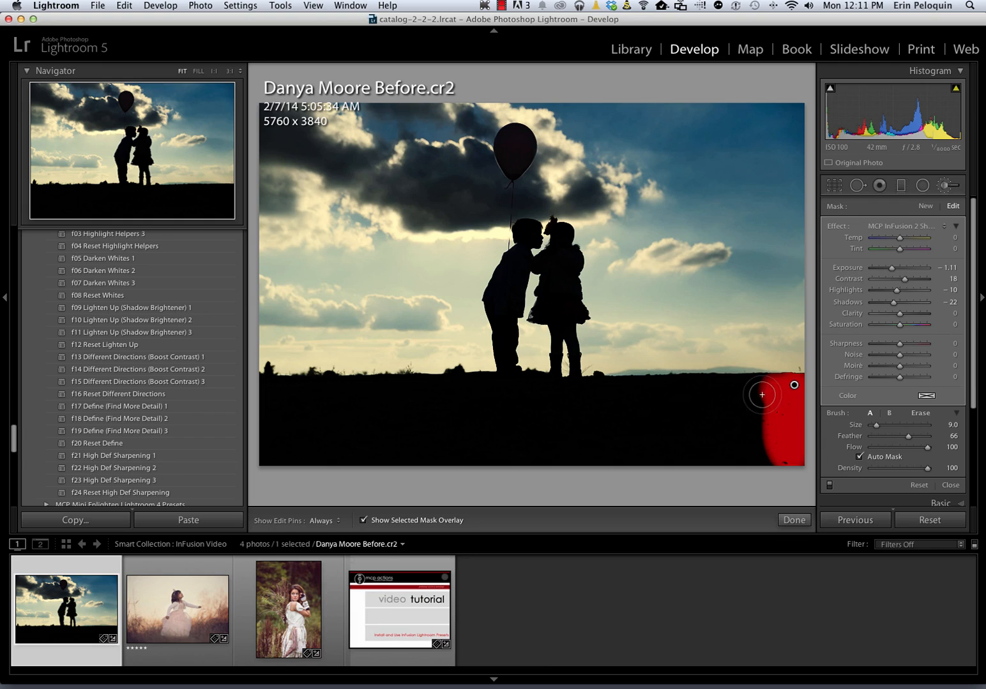
Paint the Shade mask across the whole foreground ground and onto the girl's body
{"action": "key", "text": "h"}
{"action": "mouse_move", "coordinate": [767, 392]}
{"action": "left_mouse_down"}
{"action": "mouse_move", "coordinate": [738, 390]}
{"action": "mouse_move", "coordinate": [793, 455]}
{"action": "mouse_move", "coordinate": [790, 466]}
{"action": "mouse_move", "coordinate": [729, 435]}
{"action": "mouse_move", "coordinate": [681, 431]}
{"action": "mouse_move", "coordinate": [719, 445]}
{"action": "mouse_move", "coordinate": [690, 452]}
{"action": "mouse_move", "coordinate": [730, 464]}
{"action": "mouse_move", "coordinate": [701, 430]}
{"action": "mouse_move", "coordinate": [717, 413]}
{"action": "mouse_move", "coordinate": [707, 400]}
{"action": "mouse_move", "coordinate": [671, 393]}
{"action": "mouse_move", "coordinate": [721, 399]}
{"action": "mouse_move", "coordinate": [697, 388]}
{"action": "left_mouse_up"}
{"action": "key", "text": "h"}
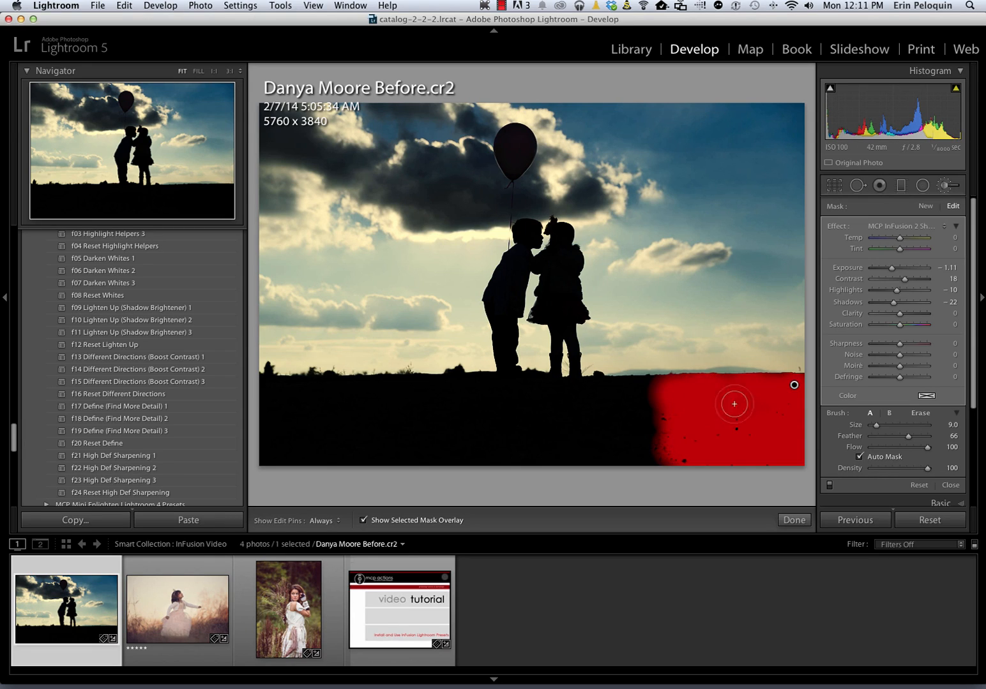
{"action": "key", "text": "h"}
{"action": "mouse_move", "coordinate": [660, 387]}
{"action": "left_mouse_down"}
{"action": "mouse_move", "coordinate": [601, 388]}
{"action": "mouse_move", "coordinate": [568, 425]}
{"action": "mouse_move", "coordinate": [685, 472]}
{"action": "mouse_move", "coordinate": [701, 464]}
{"action": "mouse_move", "coordinate": [642, 428]}
{"action": "mouse_move", "coordinate": [680, 418]}
{"action": "mouse_move", "coordinate": [614, 400]}
{"action": "mouse_move", "coordinate": [643, 408]}
{"action": "left_mouse_up"}
{"action": "key", "text": "h"}
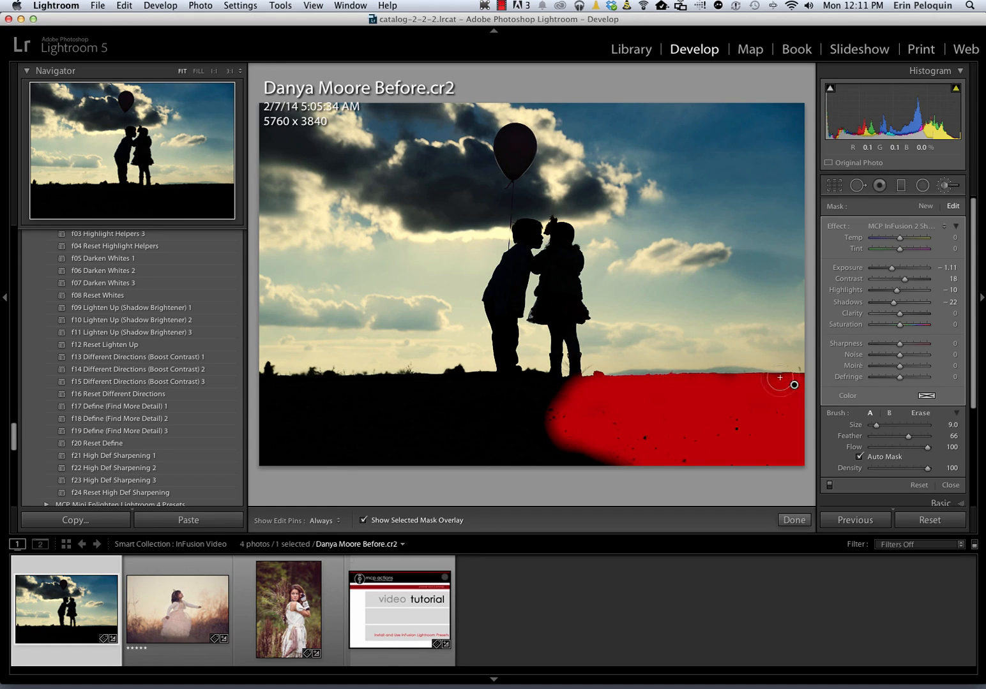
{"action": "key", "text": "h"}
{"action": "mouse_move", "coordinate": [574, 387]}
{"action": "left_mouse_down"}
{"action": "mouse_move", "coordinate": [721, 503]}
{"action": "mouse_move", "coordinate": [663, 464]}
{"action": "mouse_move", "coordinate": [574, 465]}
{"action": "mouse_move", "coordinate": [440, 447]}
{"action": "mouse_move", "coordinate": [383, 465]}
{"action": "mouse_move", "coordinate": [244, 460]}
{"action": "mouse_move", "coordinate": [263, 381]}
{"action": "mouse_move", "coordinate": [300, 406]}
{"action": "mouse_move", "coordinate": [304, 433]}
{"action": "mouse_move", "coordinate": [357, 431]}
{"action": "mouse_move", "coordinate": [308, 402]}
{"action": "mouse_move", "coordinate": [305, 386]}
{"action": "mouse_move", "coordinate": [339, 389]}
{"action": "left_mouse_up"}
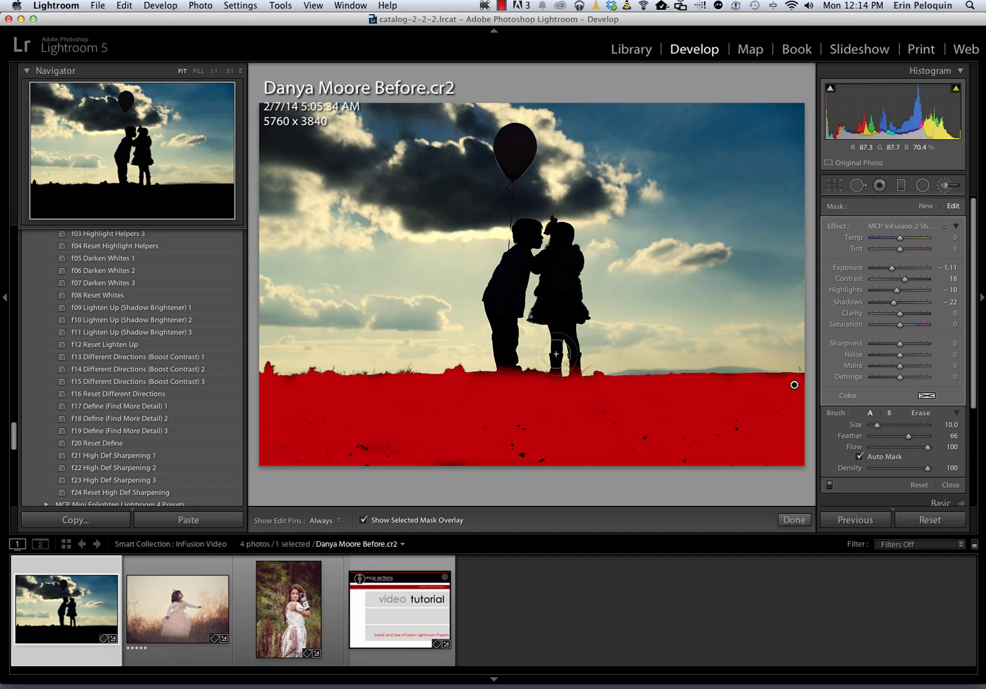
{"action": "key", "text": "h"}
{"action": "left_click_drag", "start_coordinate": [561, 298], "coordinate": [562, 263]}
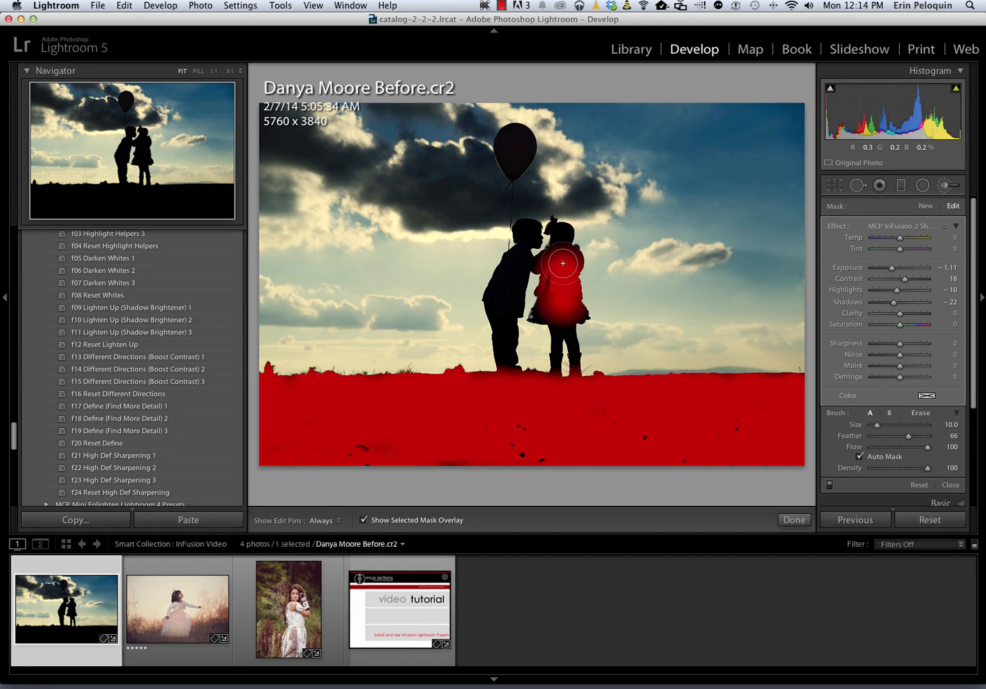
Paint the Shade mask over the girl's head, arm, skirt and legs and the boy, using brush sizes 4–8
{"action": "key", "text": "bracketleft"}
{"action": "key", "text": "bracketleft"}
{"action": "key", "text": "bracketleft"}
{"action": "key", "text": "h"}
{"action": "left_click_drag", "start_coordinate": [563, 237], "coordinate": [565, 237]}
{"action": "key", "text": "h"}
{"action": "key", "text": "h"}
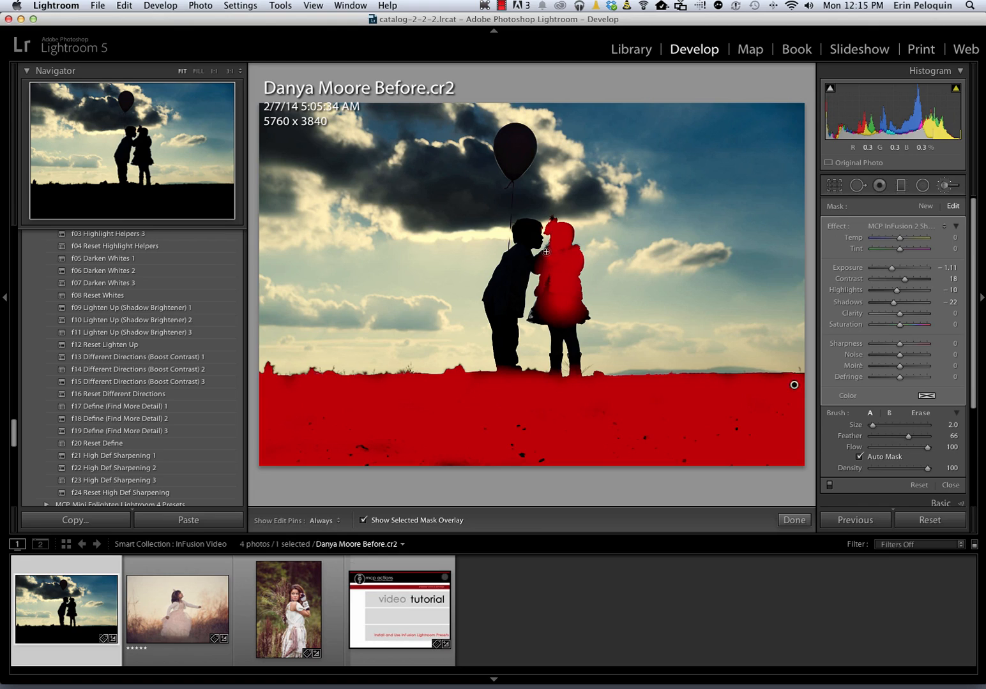
{"action": "key", "text": "]"}
{"action": "mouse_move", "coordinate": [542, 258]}
{"action": "left_mouse_down"}
{"action": "mouse_move", "coordinate": [538, 316]}
{"action": "mouse_move", "coordinate": [581, 313]}
{"action": "left_mouse_up"}
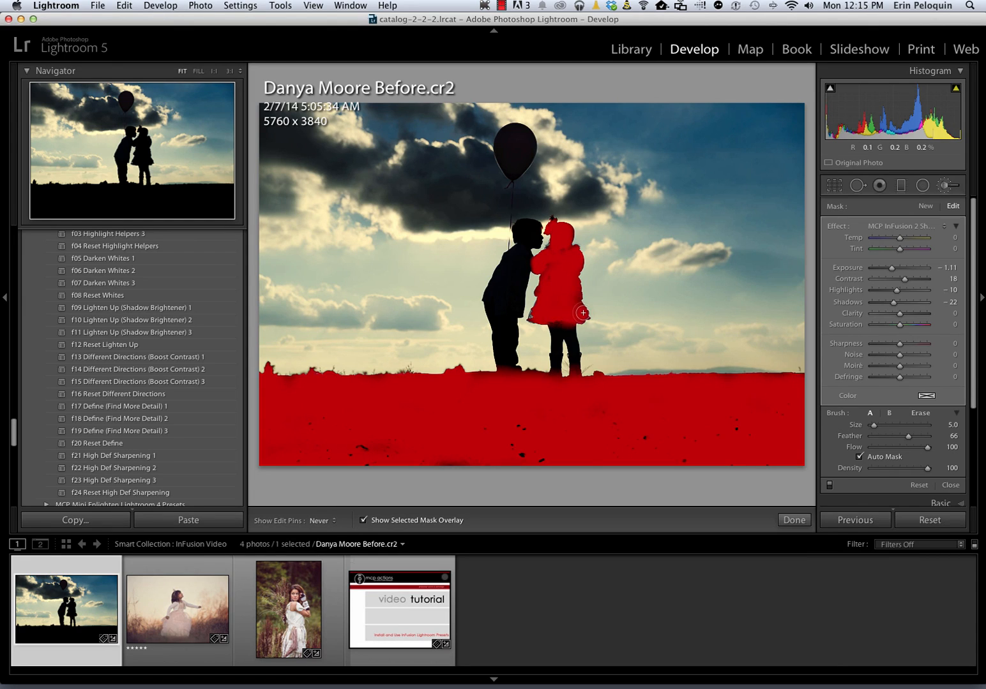
{"action": "key", "text": "h"}
{"action": "key", "text": "]"}
{"action": "key", "text": "["}
{"action": "mouse_move", "coordinate": [570, 325]}
{"action": "left_mouse_down"}
{"action": "mouse_move", "coordinate": [569, 337]}
{"action": "mouse_move", "coordinate": [526, 226]}
{"action": "mouse_move", "coordinate": [521, 264]}
{"action": "mouse_move", "coordinate": [514, 256]}
{"action": "mouse_move", "coordinate": [493, 291]}
{"action": "mouse_move", "coordinate": [493, 308]}
{"action": "mouse_move", "coordinate": [512, 287]}
{"action": "mouse_move", "coordinate": [517, 305]}
{"action": "mouse_move", "coordinate": [498, 322]}
{"action": "mouse_move", "coordinate": [505, 362]}
{"action": "mouse_move", "coordinate": [512, 333]}
{"action": "left_mouse_up"}
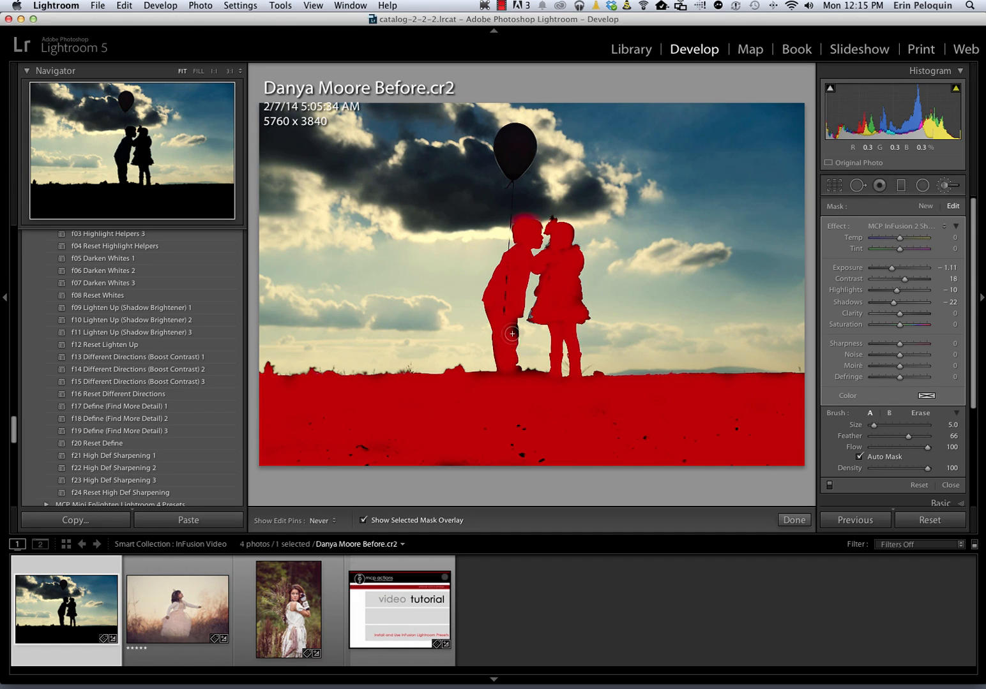
{"action": "key", "text": "h"}
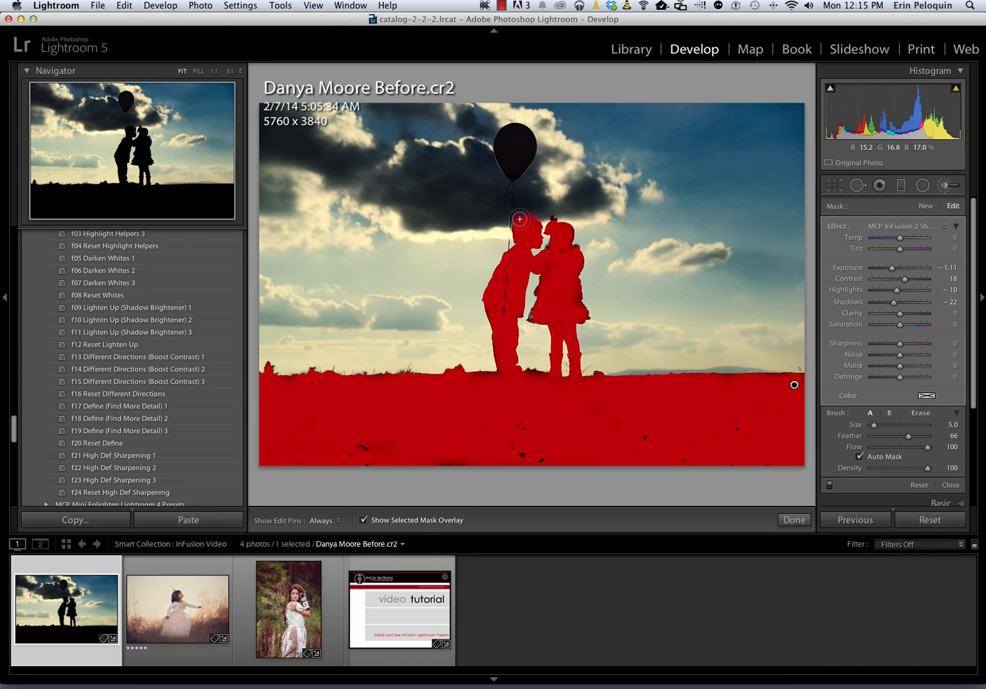
Erase the spill above the boy's head, fill ground specks at size 10, and start a new mask
{"action": "key", "text": "alt"}
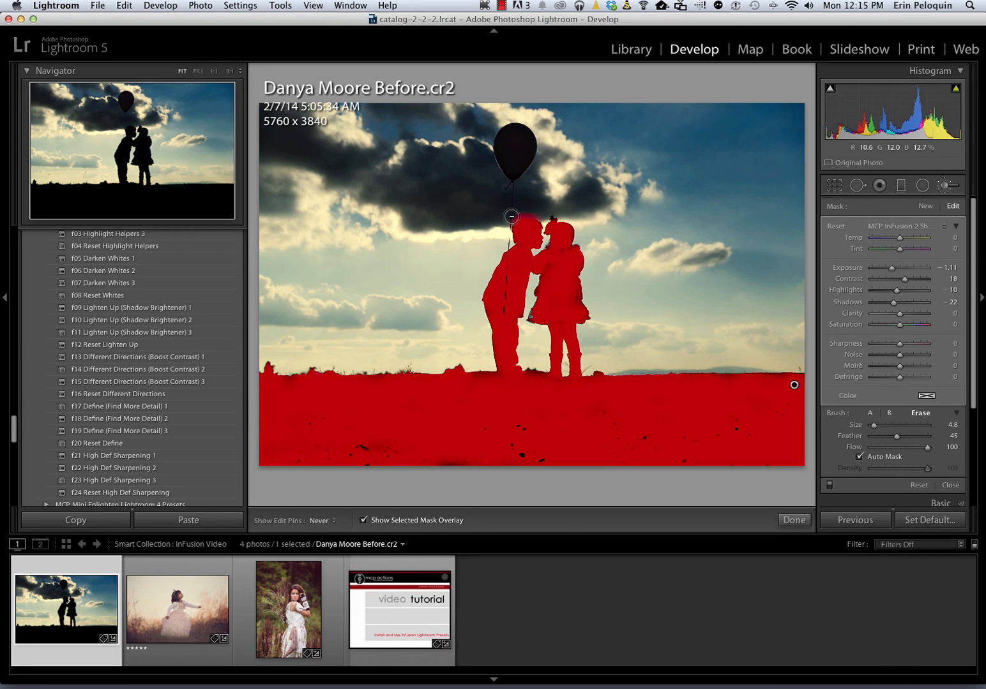
{"action": "left_click_drag", "start_coordinate": [511, 216], "coordinate": [540, 216]}
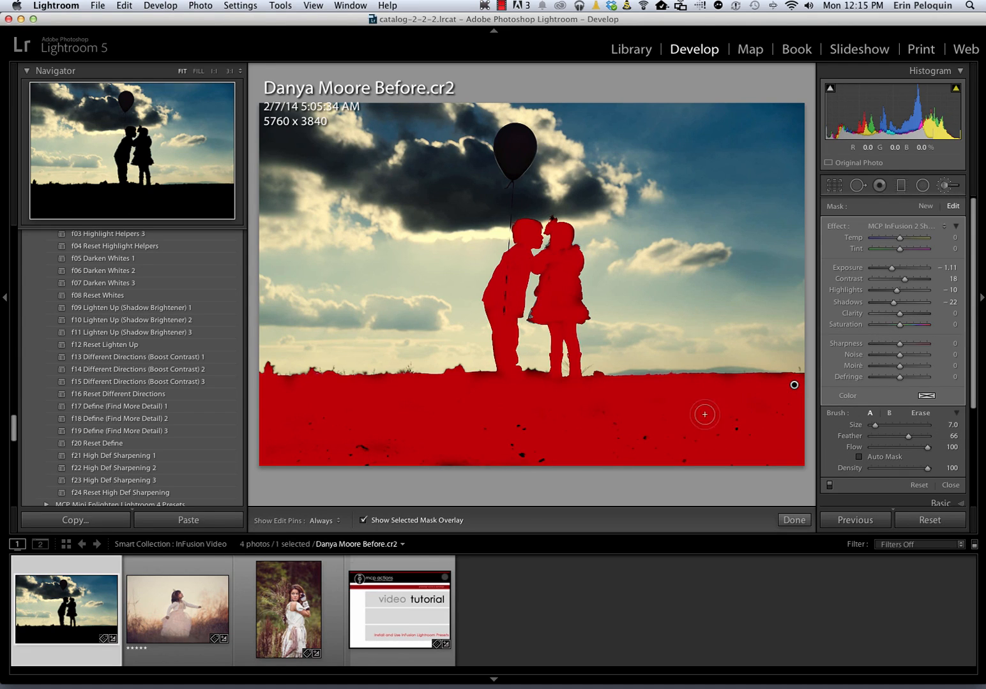
{"action": "key", "text": "bracketright"}
{"action": "key", "text": "bracketright"}
{"action": "key", "text": "bracketright"}
{"action": "mouse_move", "coordinate": [658, 431]}
{"action": "left_mouse_down"}
{"action": "mouse_move", "coordinate": [709, 439]}
{"action": "mouse_move", "coordinate": [717, 458]}
{"action": "mouse_move", "coordinate": [733, 433]}
{"action": "mouse_move", "coordinate": [712, 426]}
{"action": "mouse_move", "coordinate": [742, 431]}
{"action": "left_mouse_up"}
{"action": "key", "text": "h"}
{"action": "left_click", "coordinate": [926, 207]}
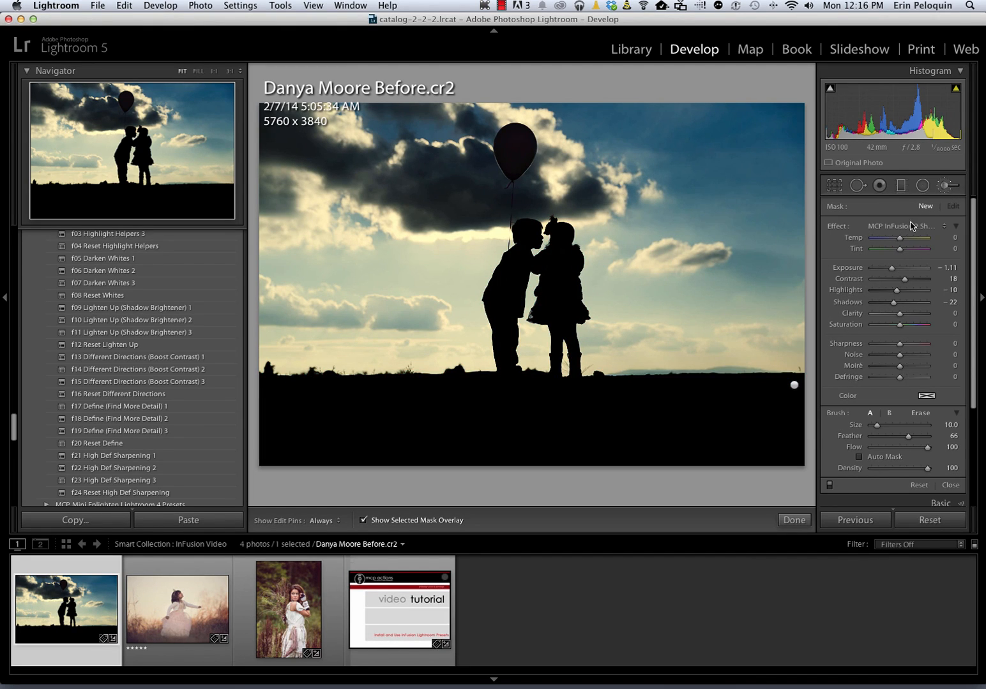
Switch the brush effect to InFusion 4 Spark and paint it across the clouds
{"action": "left_click", "coordinate": [912, 226]}
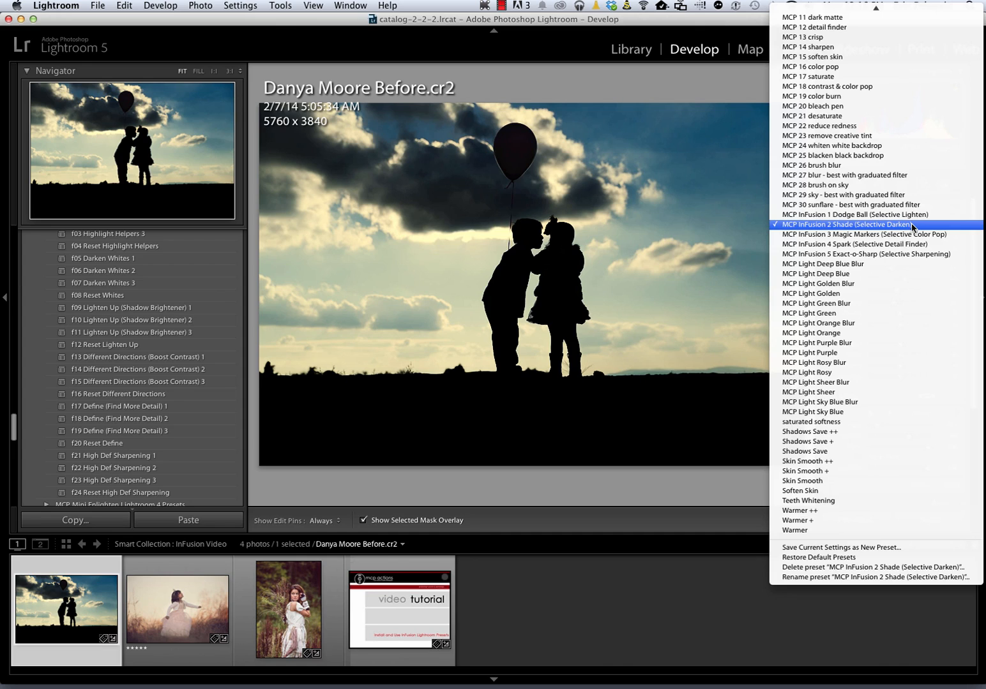
{"action": "left_click", "coordinate": [894, 244]}
{"action": "left_click", "coordinate": [432, 159]}
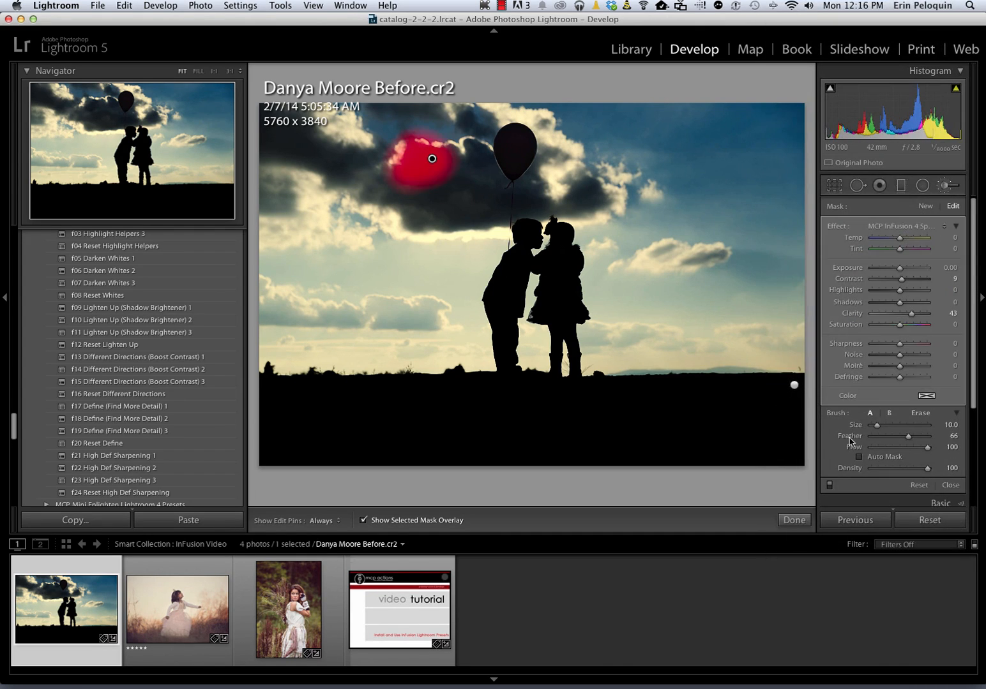
{"action": "mouse_move", "coordinate": [405, 172]}
{"action": "left_mouse_down"}
{"action": "mouse_move", "coordinate": [381, 184]}
{"action": "mouse_move", "coordinate": [407, 202]}
{"action": "mouse_move", "coordinate": [393, 207]}
{"action": "mouse_move", "coordinate": [429, 217]}
{"action": "mouse_move", "coordinate": [458, 199]}
{"action": "mouse_move", "coordinate": [479, 153]}
{"action": "mouse_move", "coordinate": [445, 179]}
{"action": "mouse_move", "coordinate": [510, 182]}
{"action": "mouse_move", "coordinate": [497, 193]}
{"action": "mouse_move", "coordinate": [531, 204]}
{"action": "mouse_move", "coordinate": [459, 204]}
{"action": "mouse_move", "coordinate": [577, 190]}
{"action": "left_mouse_up"}
{"action": "mouse_move", "coordinate": [323, 163]}
{"action": "left_mouse_down"}
{"action": "mouse_move", "coordinate": [278, 122]}
{"action": "mouse_move", "coordinate": [294, 101]}
{"action": "mouse_move", "coordinate": [262, 132]}
{"action": "mouse_move", "coordinate": [277, 182]}
{"action": "mouse_move", "coordinate": [267, 205]}
{"action": "mouse_move", "coordinate": [287, 166]}
{"action": "mouse_move", "coordinate": [353, 156]}
{"action": "mouse_move", "coordinate": [333, 158]}
{"action": "mouse_move", "coordinate": [347, 177]}
{"action": "mouse_move", "coordinate": [326, 106]}
{"action": "mouse_move", "coordinate": [352, 163]}
{"action": "left_mouse_up"}
{"action": "mouse_move", "coordinate": [432, 236]}
{"action": "left_mouse_down"}
{"action": "mouse_move", "coordinate": [449, 221]}
{"action": "mouse_move", "coordinate": [473, 219]}
{"action": "left_mouse_up"}
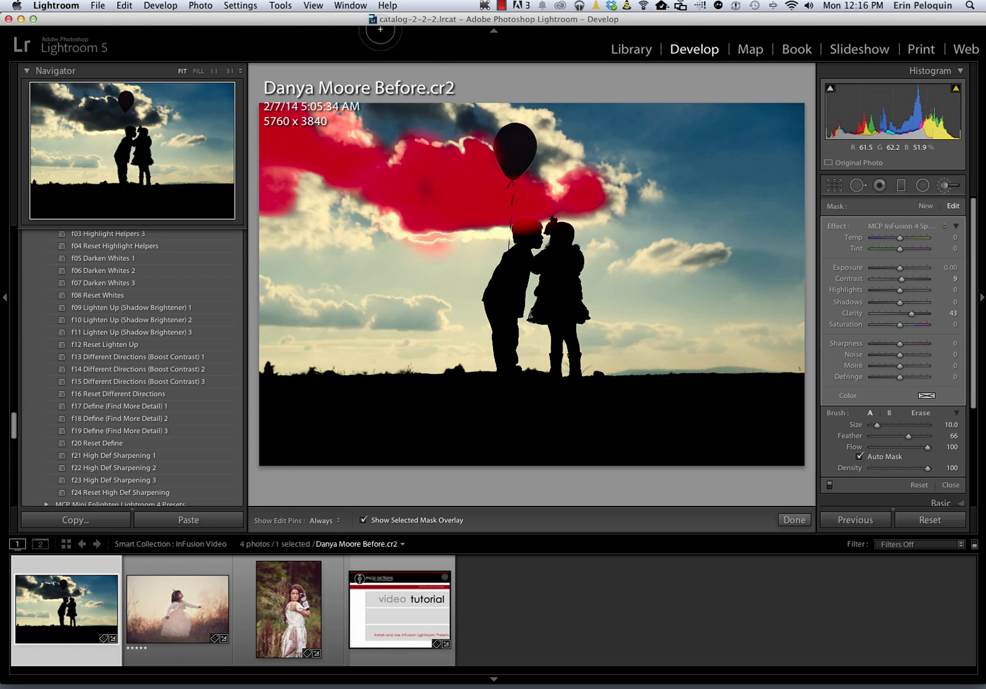
Erase the cloud mask spill around the children and hide the mask overlay
{"action": "key", "text": "h"}
{"action": "key", "text": "alt"}
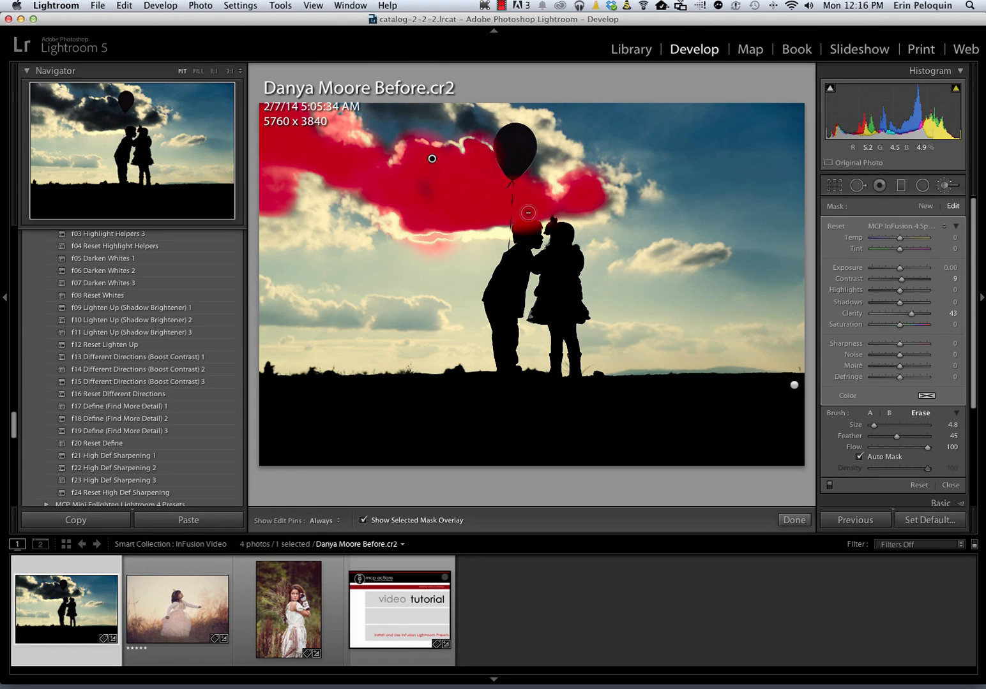
{"action": "key", "text": "h"}
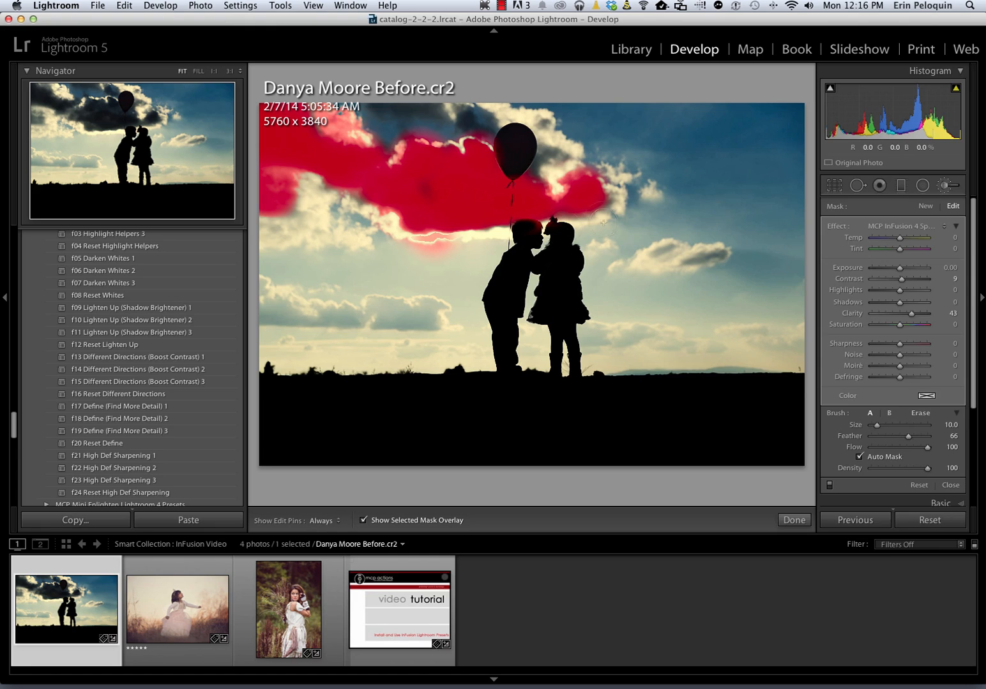
{"action": "key", "text": "h"}
{"action": "key", "text": "o"}
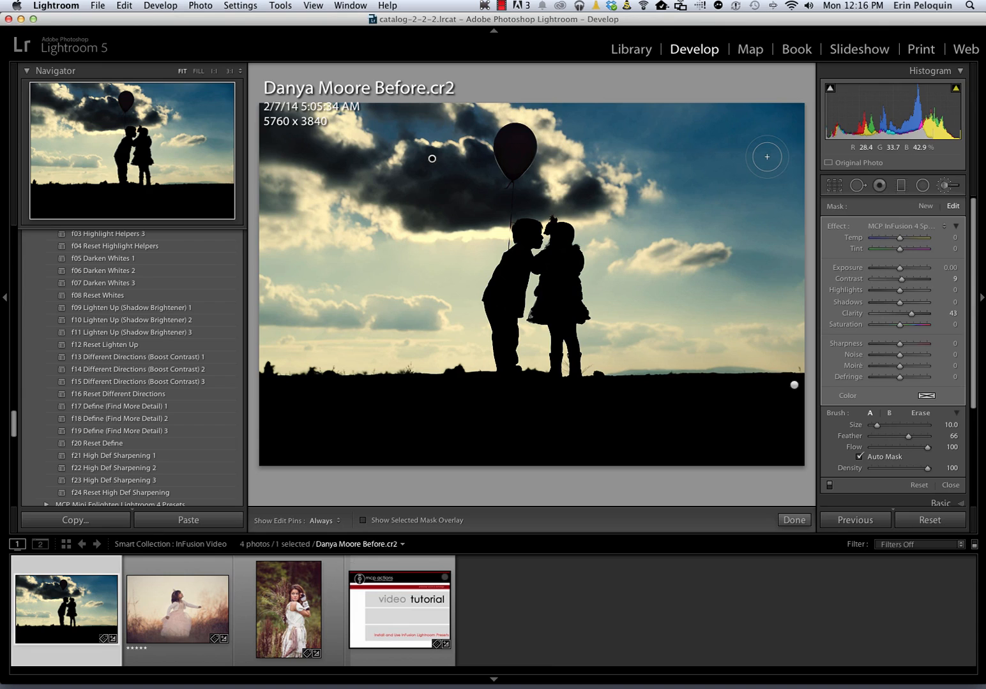
Toggle the brush adjustments off and on to compare, then select the cloud adjustment pin
{"action": "left_click", "coordinate": [828, 486]}
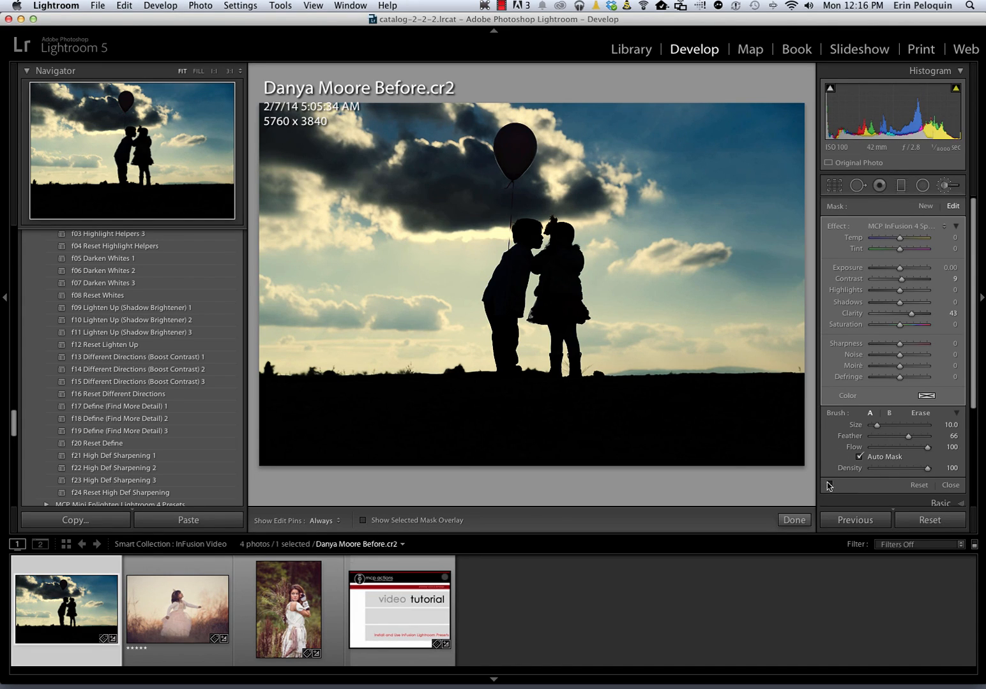
{"action": "left_click", "coordinate": [829, 485]}
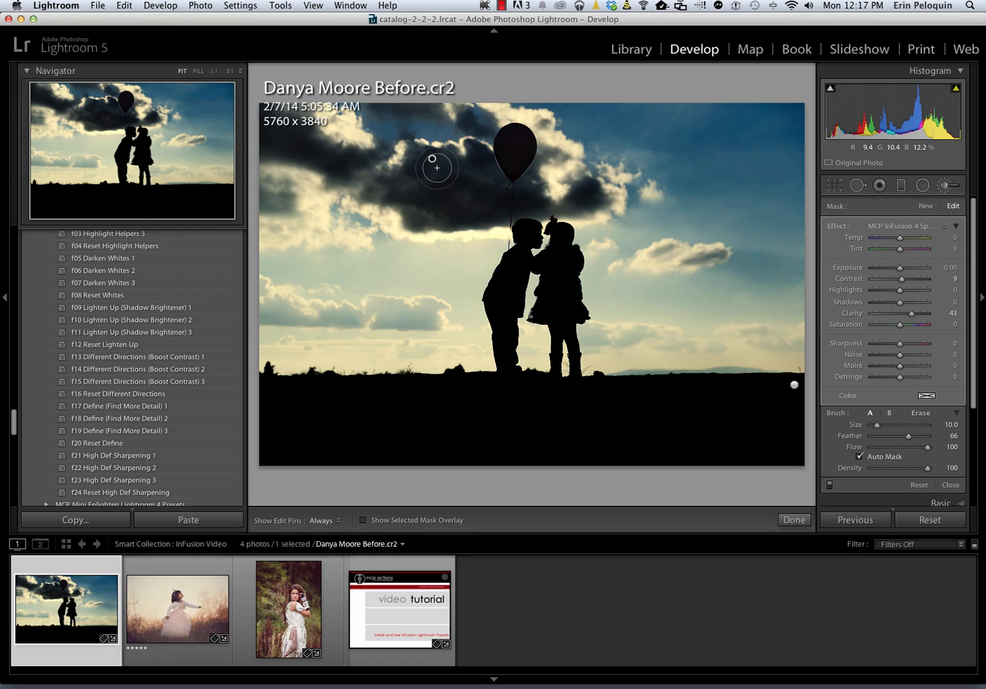
{"action": "left_click", "coordinate": [794, 387]}
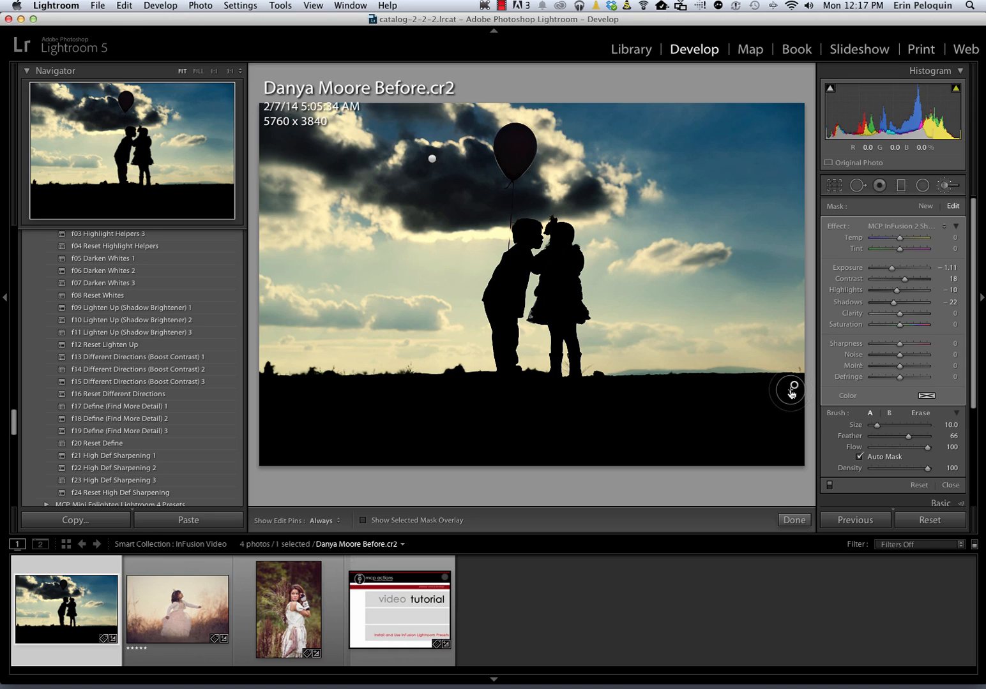
{"action": "left_click", "coordinate": [432, 160]}
{"action": "left_click", "coordinate": [432, 160]}
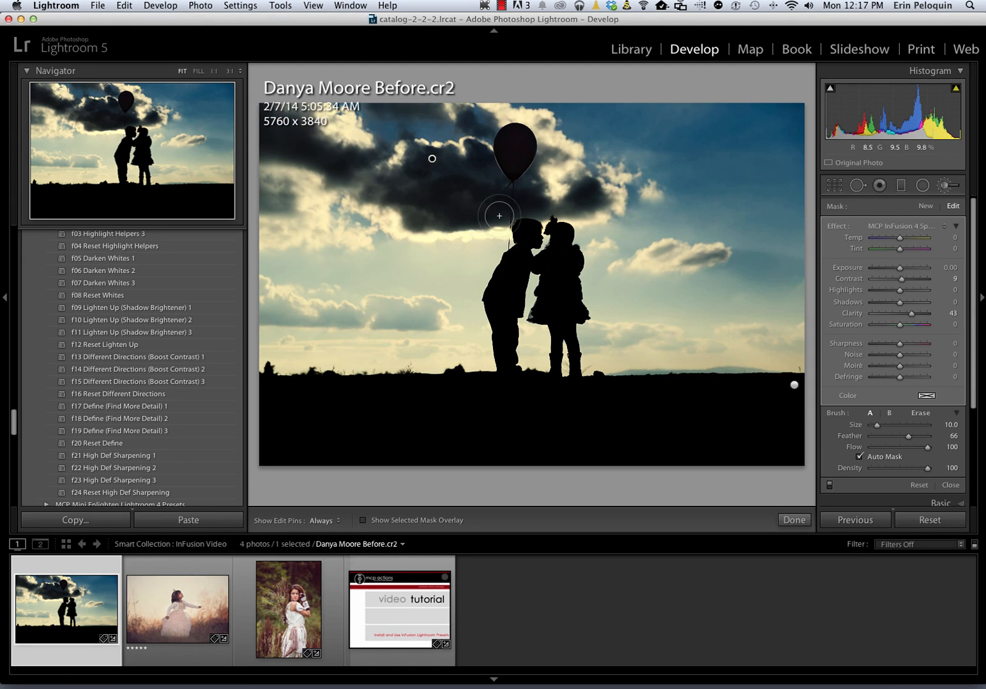
Raise the cloud mask's Exposure to 0.60 and close the Adjustment Brush panel
{"action": "left_click", "coordinate": [949, 268]}
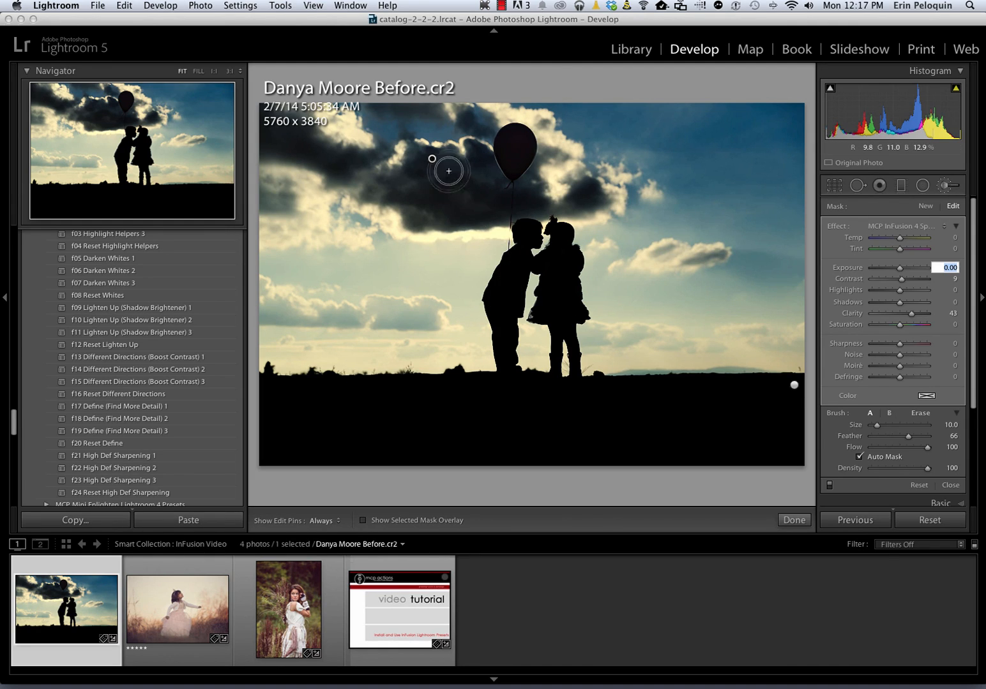
{"action": "scroll", "coordinate": [432, 160], "scroll_direction": "down", "scroll_amount": 2}
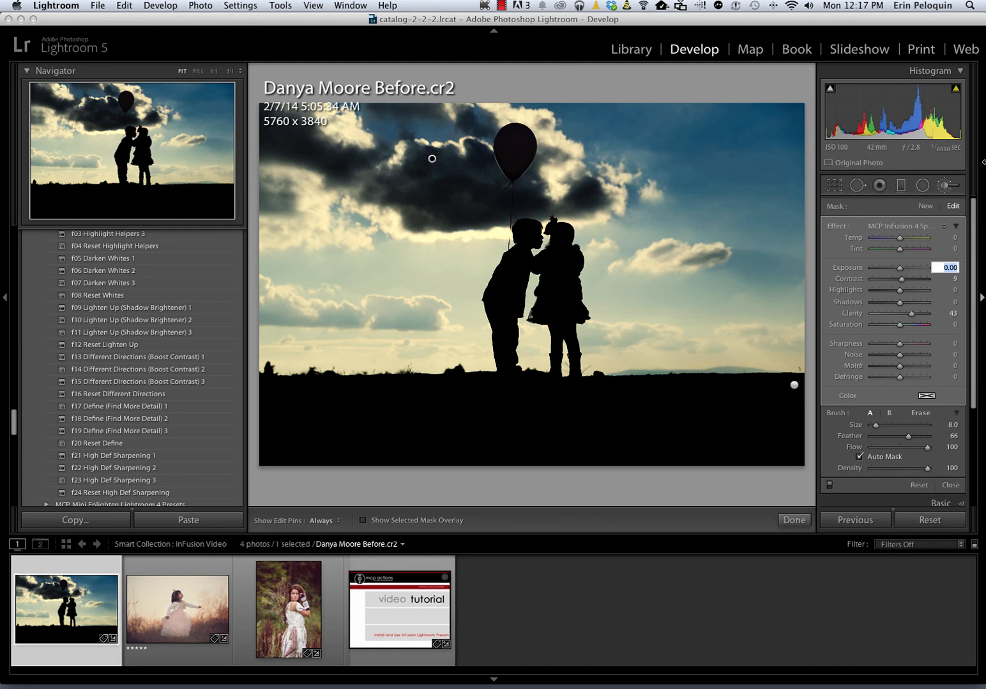
{"action": "key", "text": "Up"}
{"action": "key", "text": "Up"}
{"action": "key", "text": "Up"}
{"action": "key", "text": "Up"}
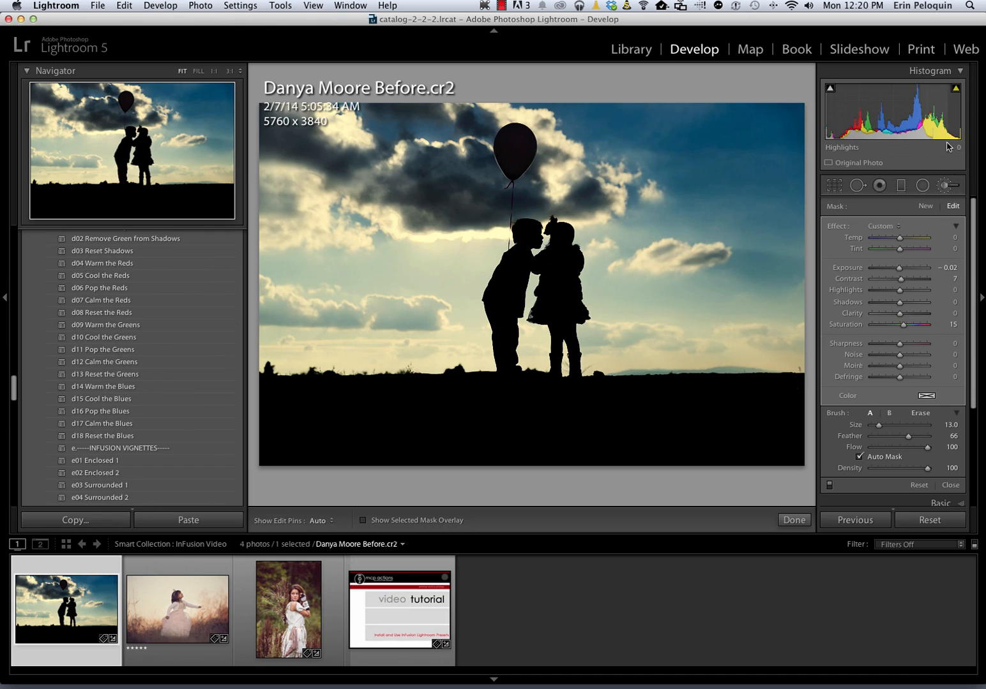
{"action": "left_click", "coordinate": [947, 189]}
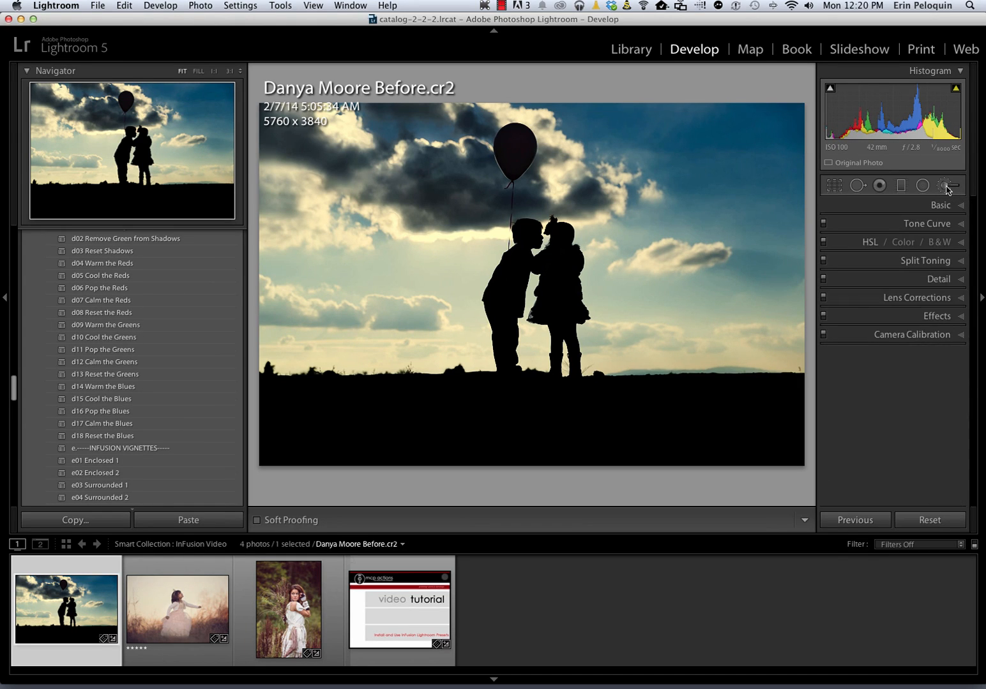
{"action": "scroll", "coordinate": [169, 342], "scroll_direction": "up", "scroll_amount": 15}
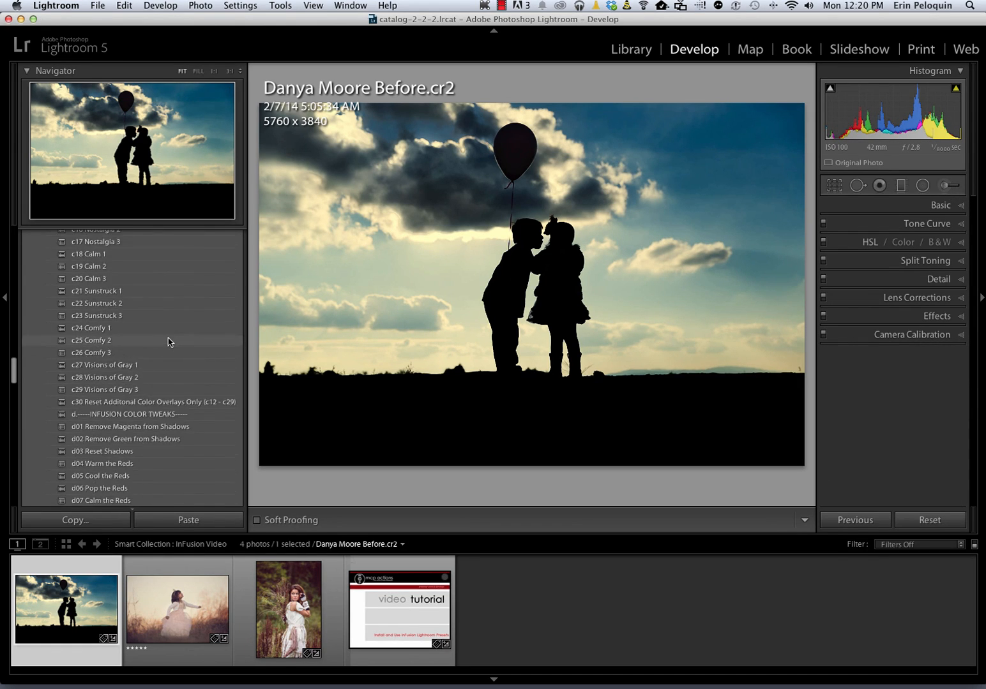
{"action": "scroll", "coordinate": [169, 343], "scroll_direction": "up", "scroll_amount": 8}
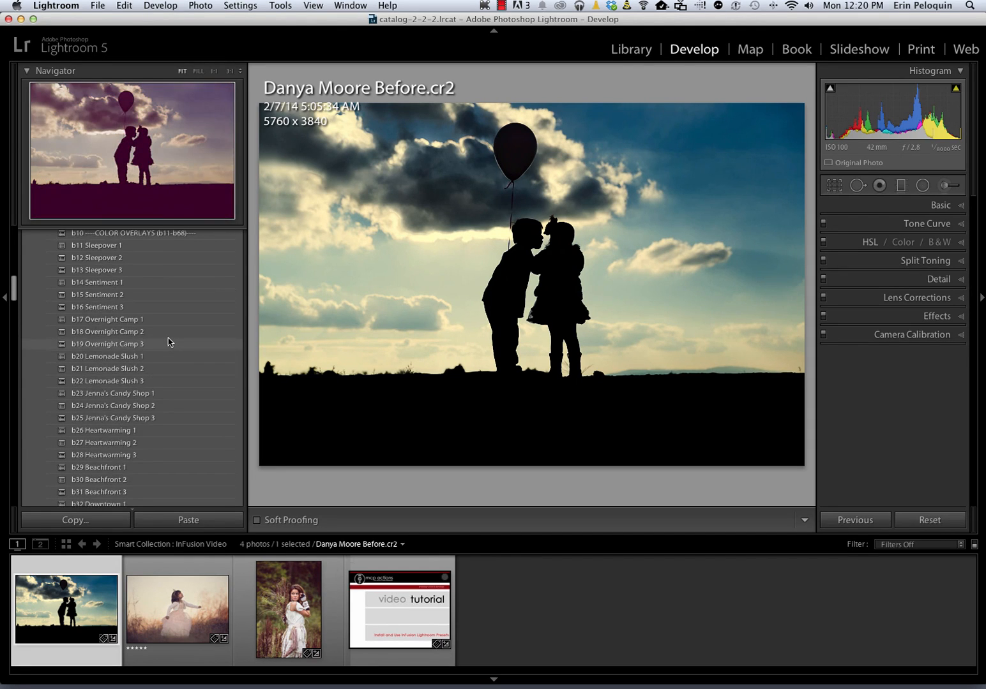
Apply the b46 Peach Parfait 3 color overlay, giving muted, warm peach tones
{"action": "scroll", "coordinate": [169, 342], "scroll_direction": "down", "scroll_amount": 5}
{"action": "scroll", "coordinate": [169, 342], "scroll_direction": "down", "scroll_amount": 8}
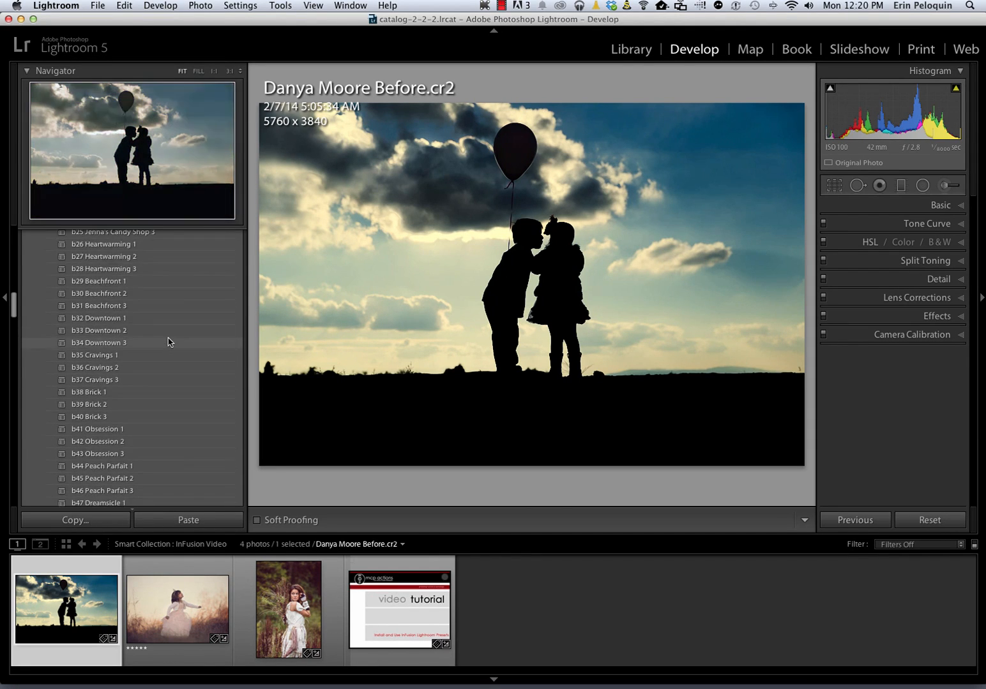
{"action": "scroll", "coordinate": [169, 342], "scroll_direction": "down", "scroll_amount": 4}
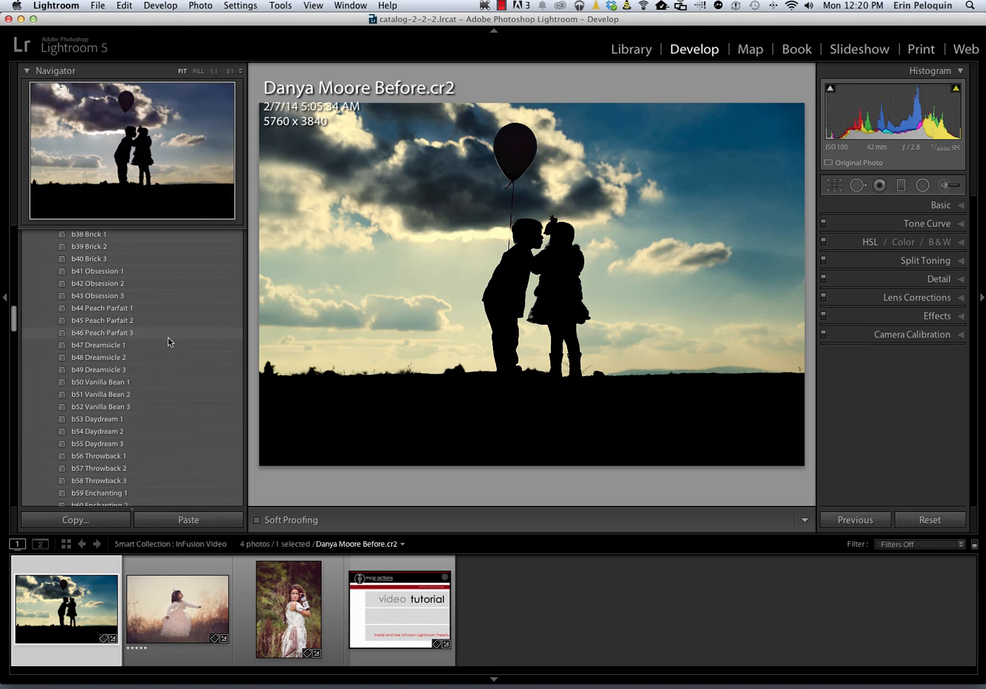
{"action": "scroll", "coordinate": [169, 342], "scroll_direction": "down", "scroll_amount": 4}
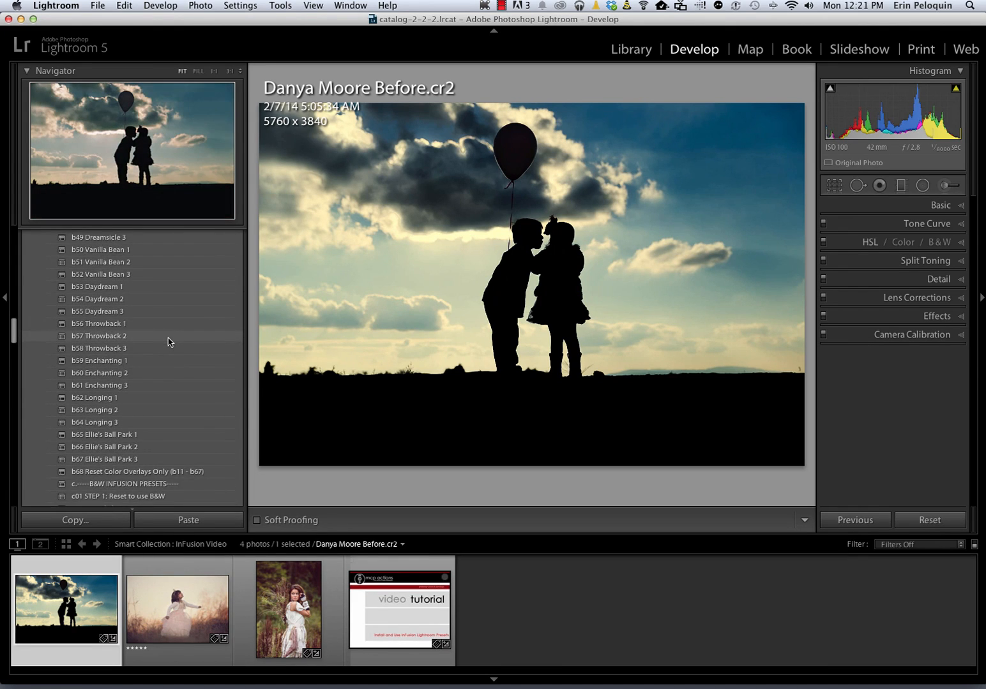
{"action": "scroll", "coordinate": [169, 342], "scroll_direction": "up", "scroll_amount": 5}
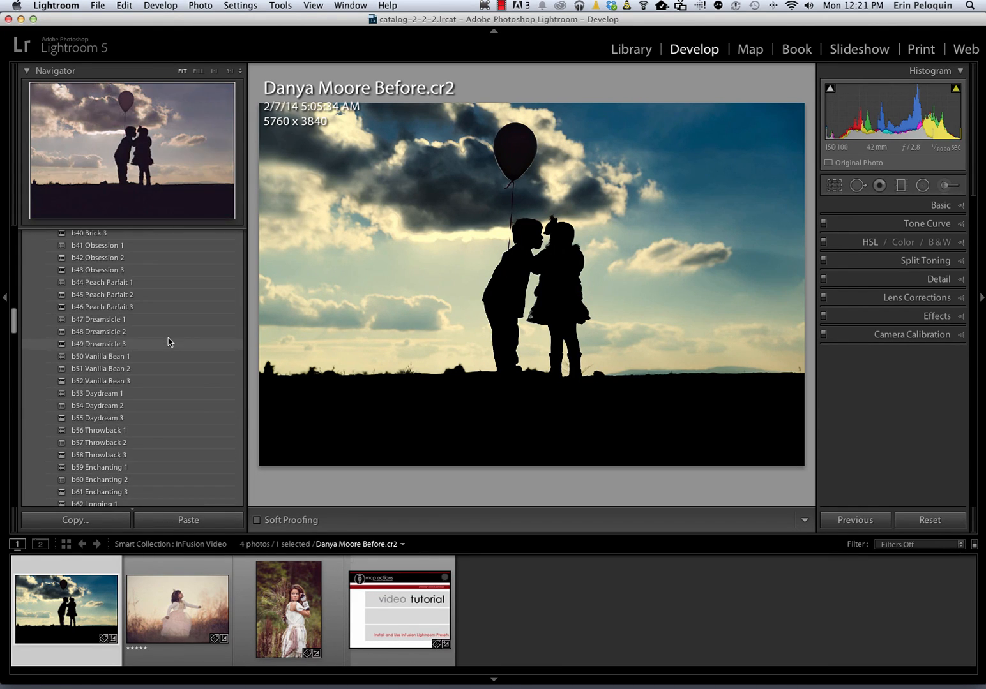
{"action": "left_click", "coordinate": [132, 310]}
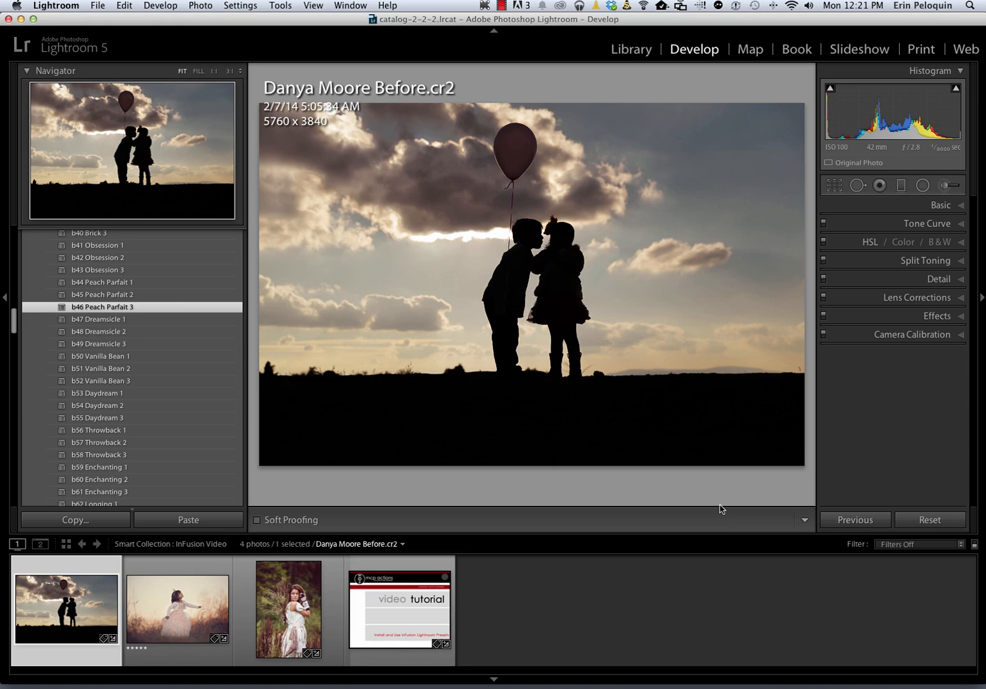
Reset the photo, then apply a03 Fix Underexposure 3 and a12 Shade White Balance
{"action": "left_click", "coordinate": [944, 526]}
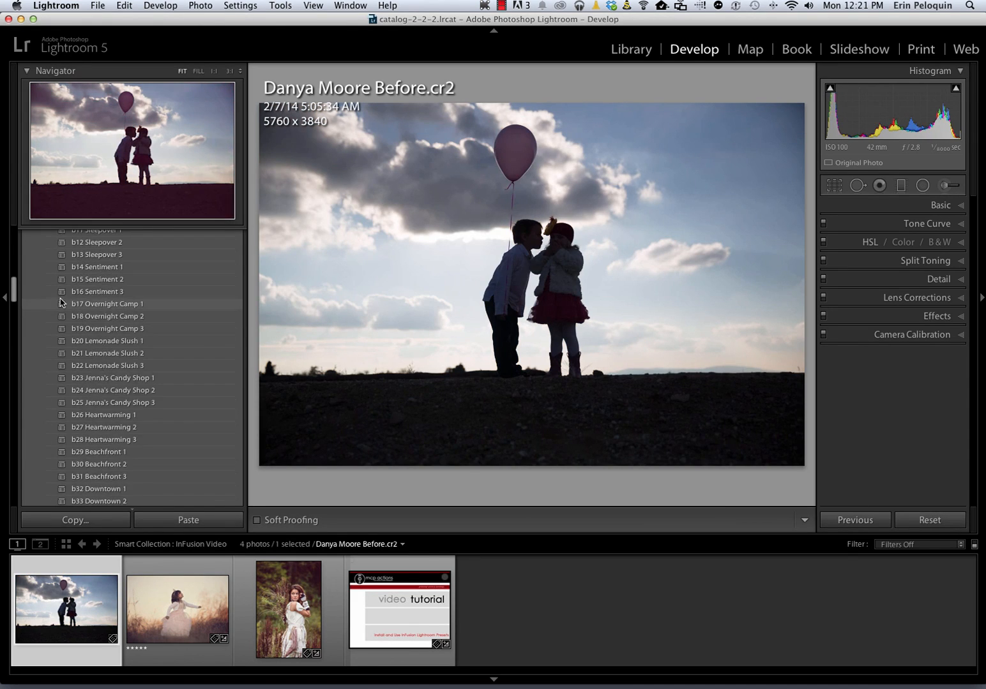
{"action": "scroll", "coordinate": [62, 303], "scroll_direction": "up", "scroll_amount": 10}
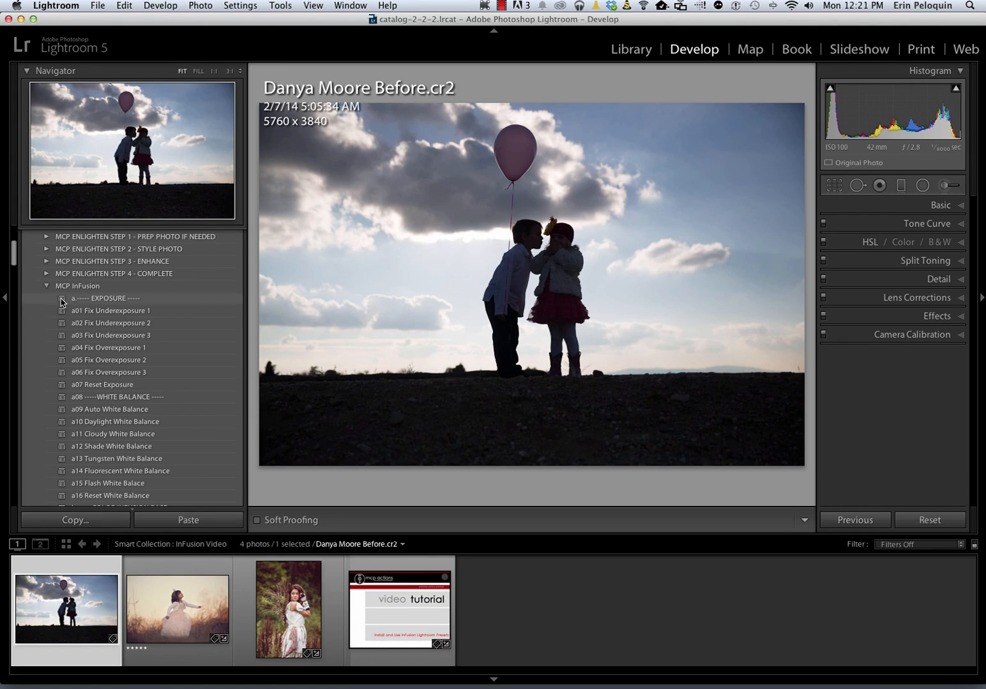
{"action": "scroll", "coordinate": [62, 302], "scroll_direction": "up", "scroll_amount": 1}
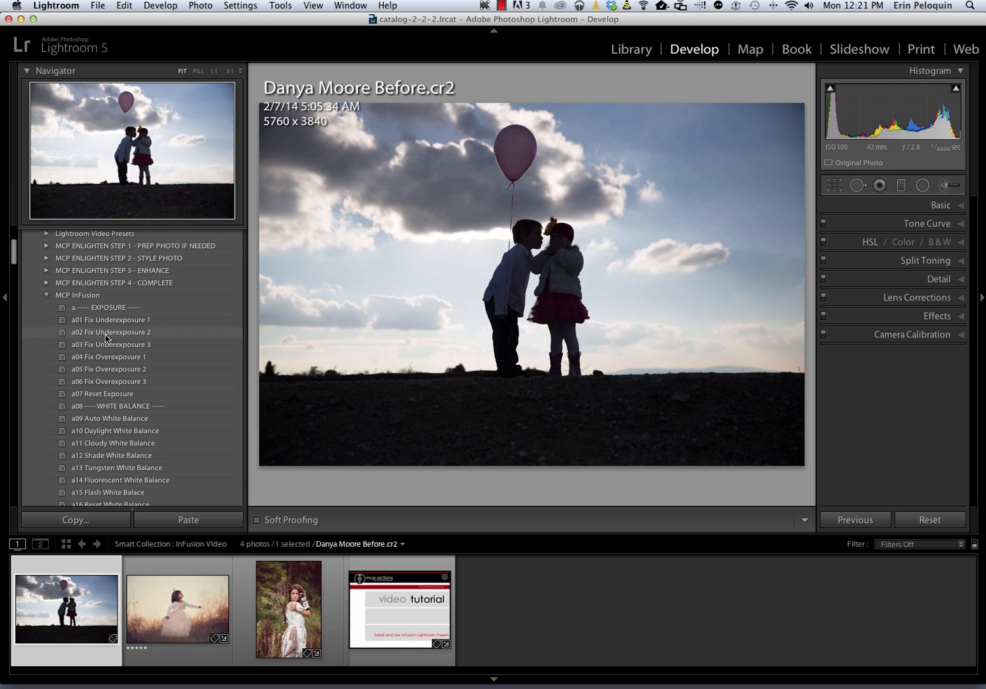
{"action": "left_click", "coordinate": [107, 347]}
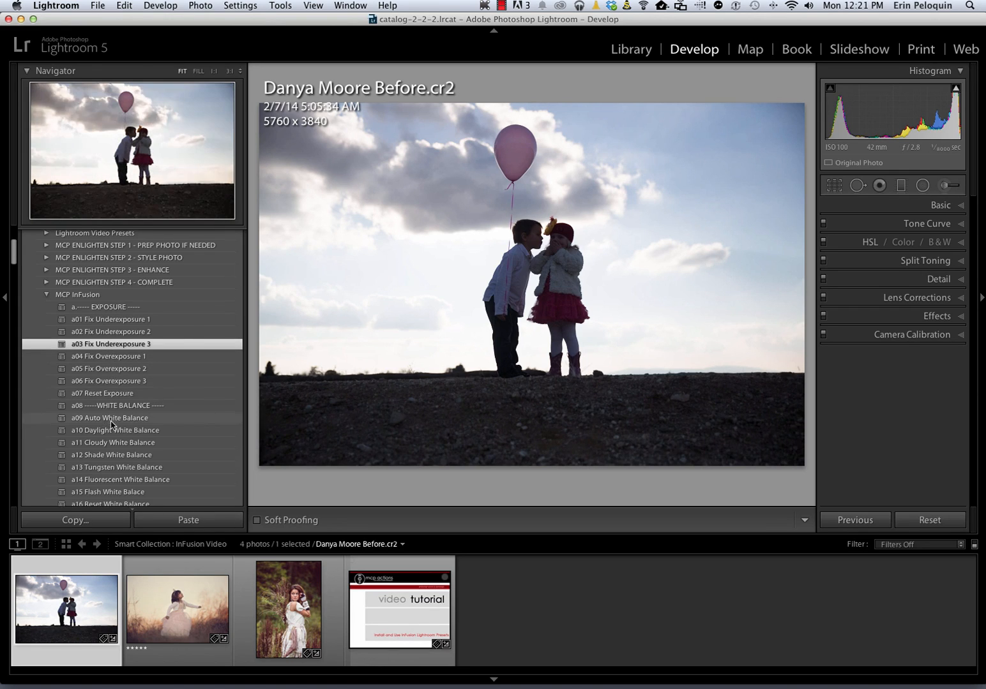
{"action": "scroll", "coordinate": [115, 422], "scroll_direction": "down", "scroll_amount": 2}
{"action": "left_click", "coordinate": [115, 397]}
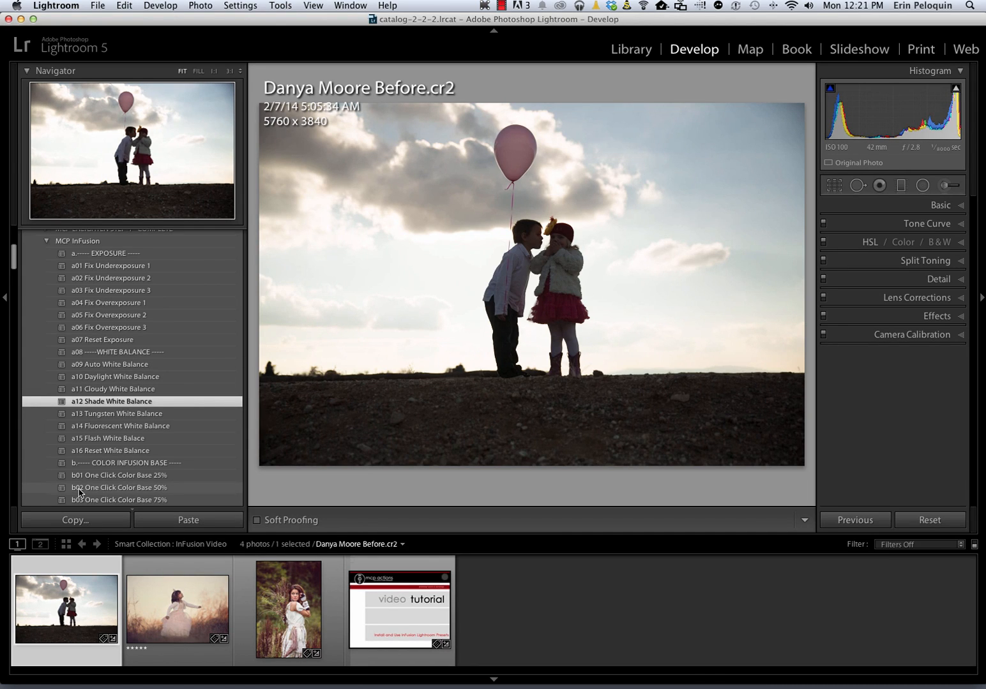
{"action": "scroll", "coordinate": [78, 492], "scroll_direction": "down", "scroll_amount": 5}
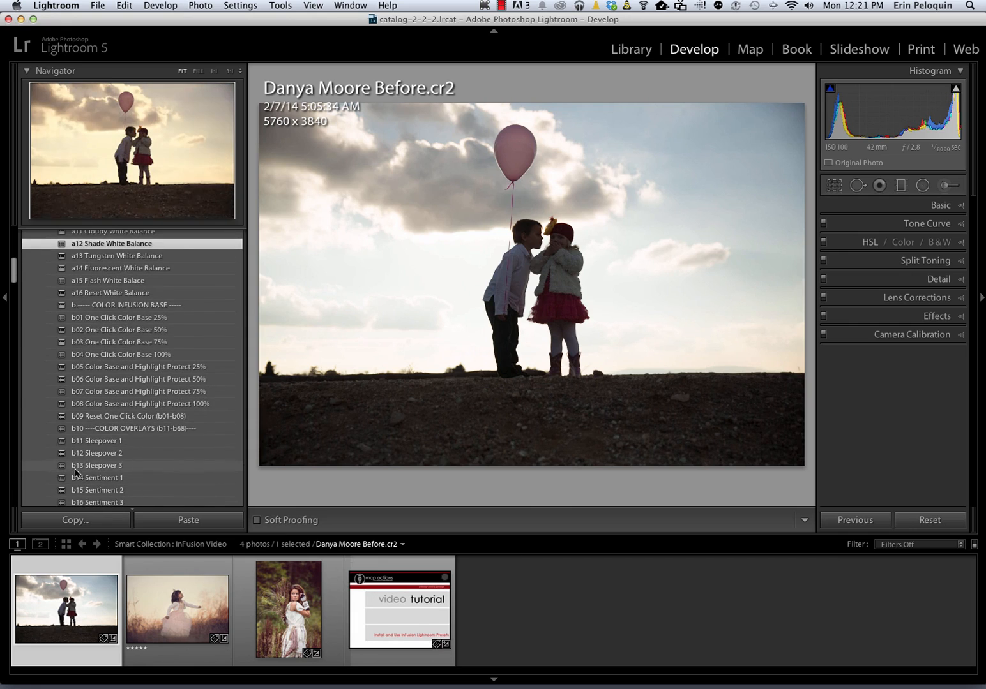
Apply b08 Color Base and Highlight Protect 100% and the b25 Jenna's Candy Shop 3 overlay
{"action": "left_click", "coordinate": [98, 404]}
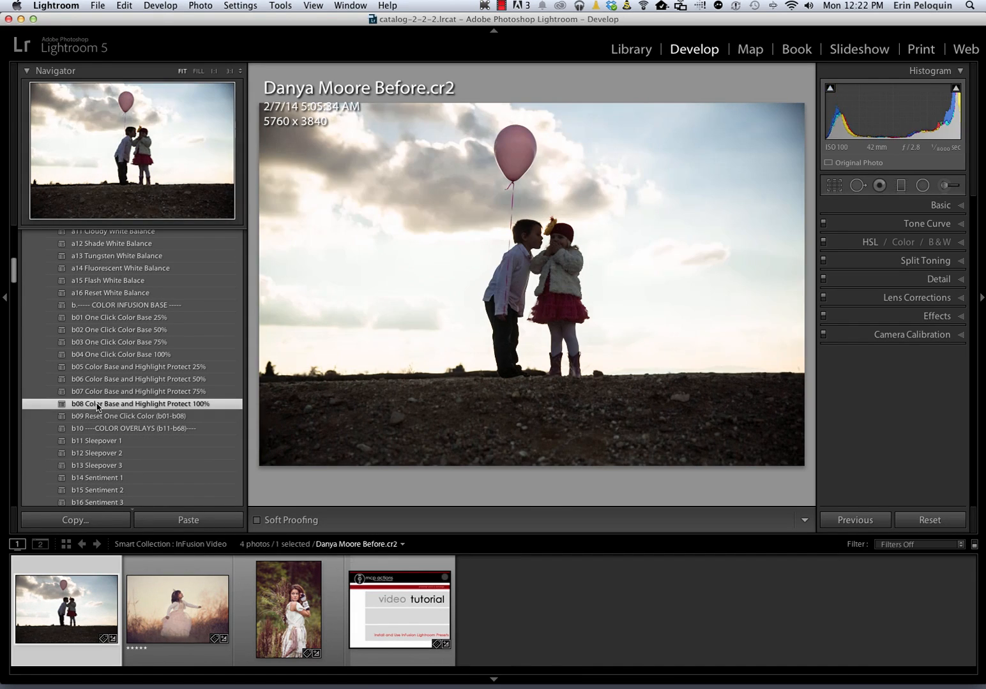
{"action": "scroll", "coordinate": [97, 406], "scroll_direction": "down", "scroll_amount": 7}
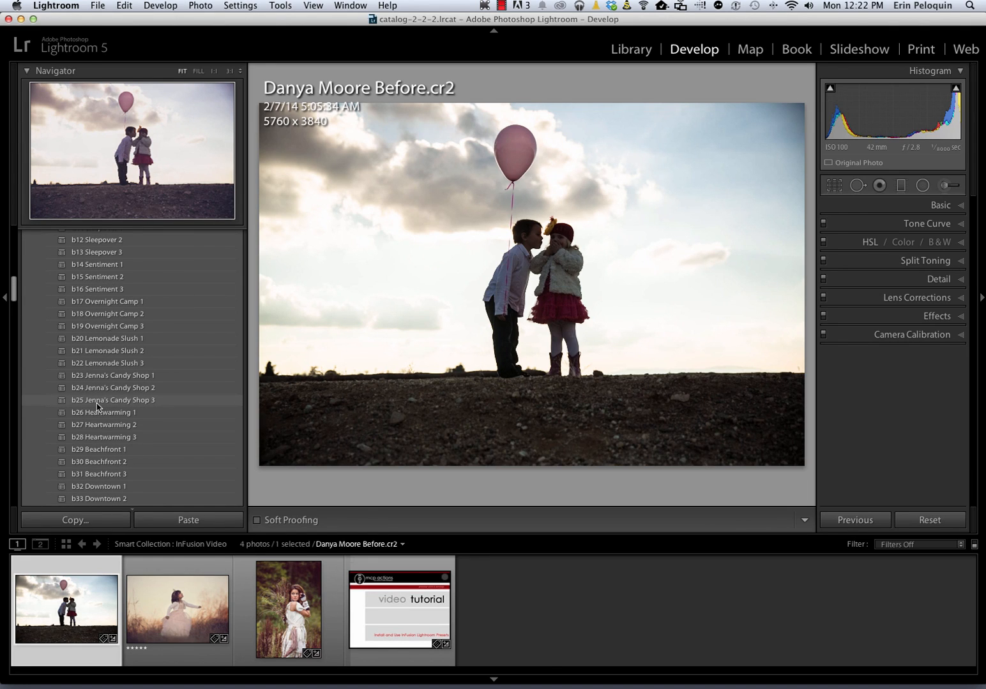
{"action": "left_click", "coordinate": [97, 401]}
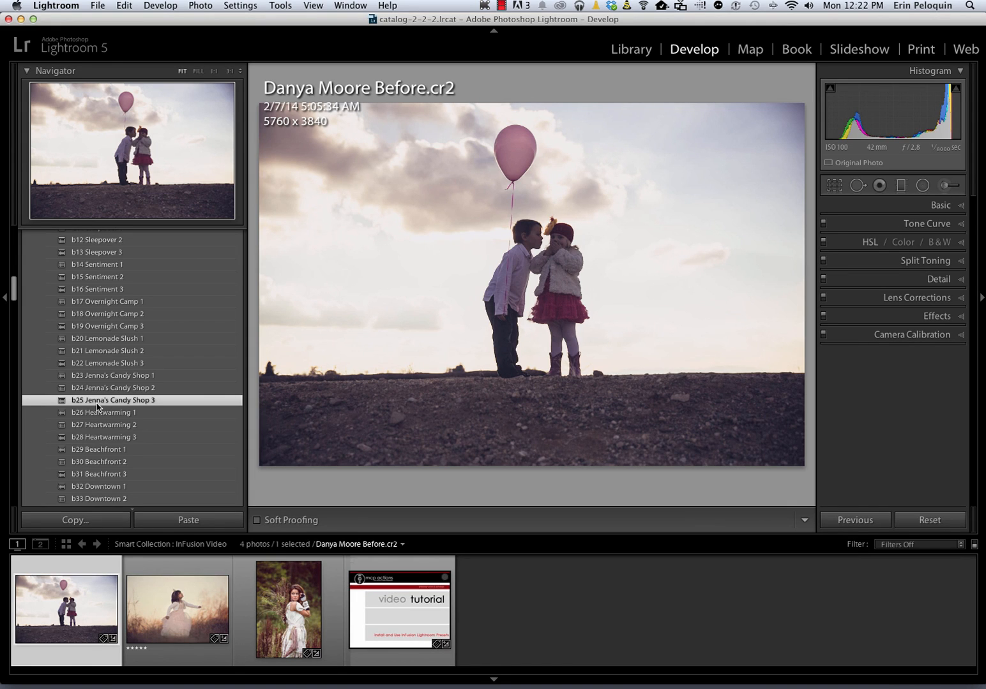
Add f11 Lighten Up (Shadow Brightener) 3 and f13 Different Directions (Boost Contrast) 1
{"action": "scroll", "coordinate": [97, 407], "scroll_direction": "down", "scroll_amount": 15}
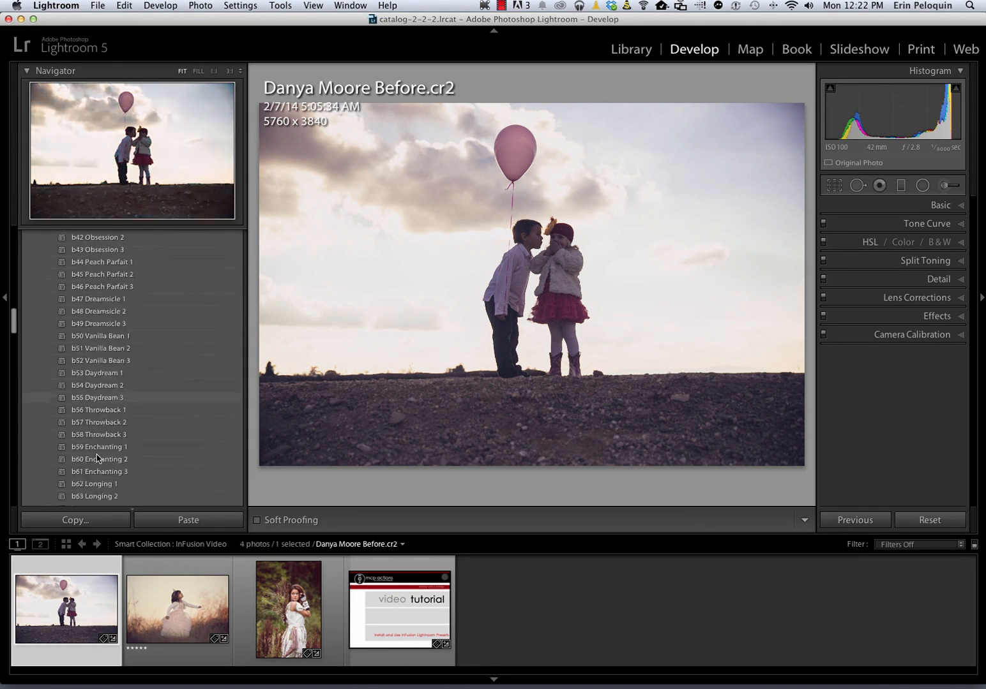
{"action": "scroll", "coordinate": [97, 457], "scroll_direction": "down", "scroll_amount": 20}
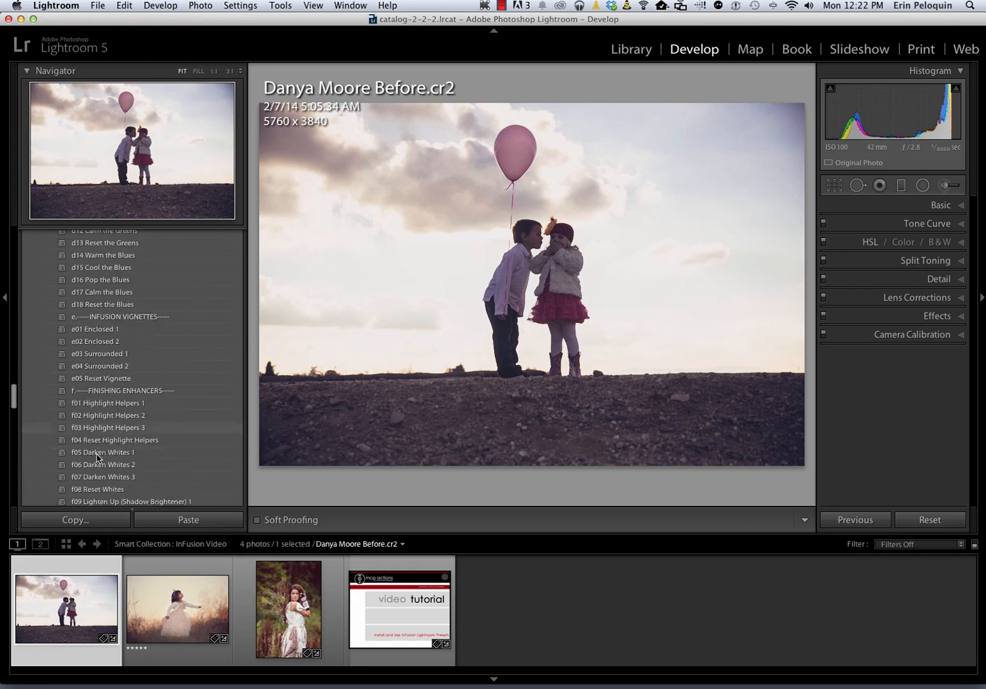
{"action": "scroll", "coordinate": [97, 457], "scroll_direction": "up", "scroll_amount": 2}
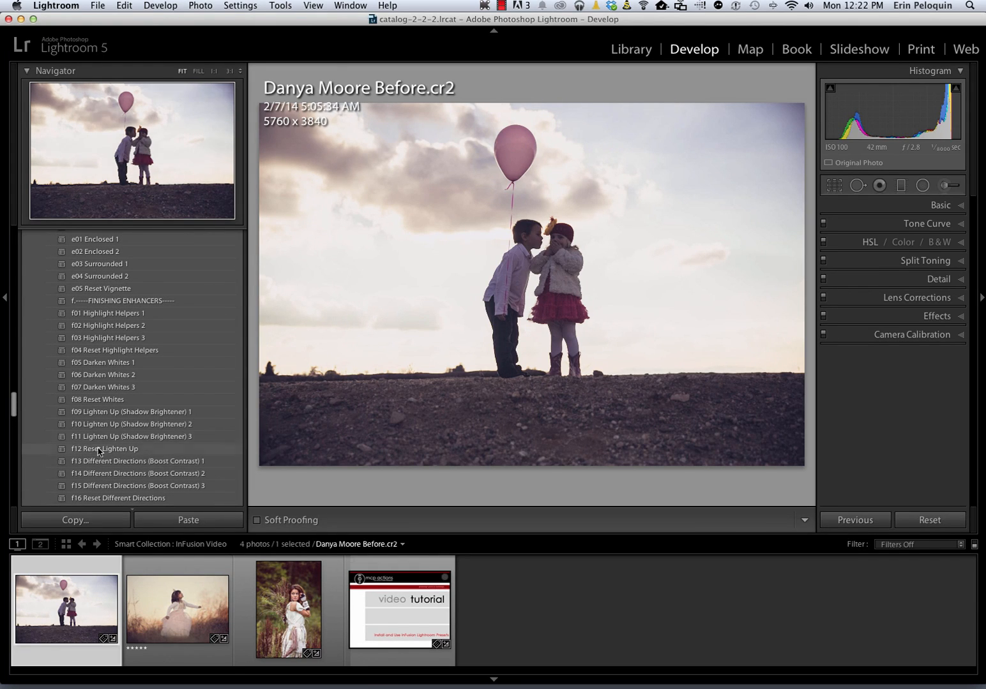
{"action": "left_click", "coordinate": [101, 439]}
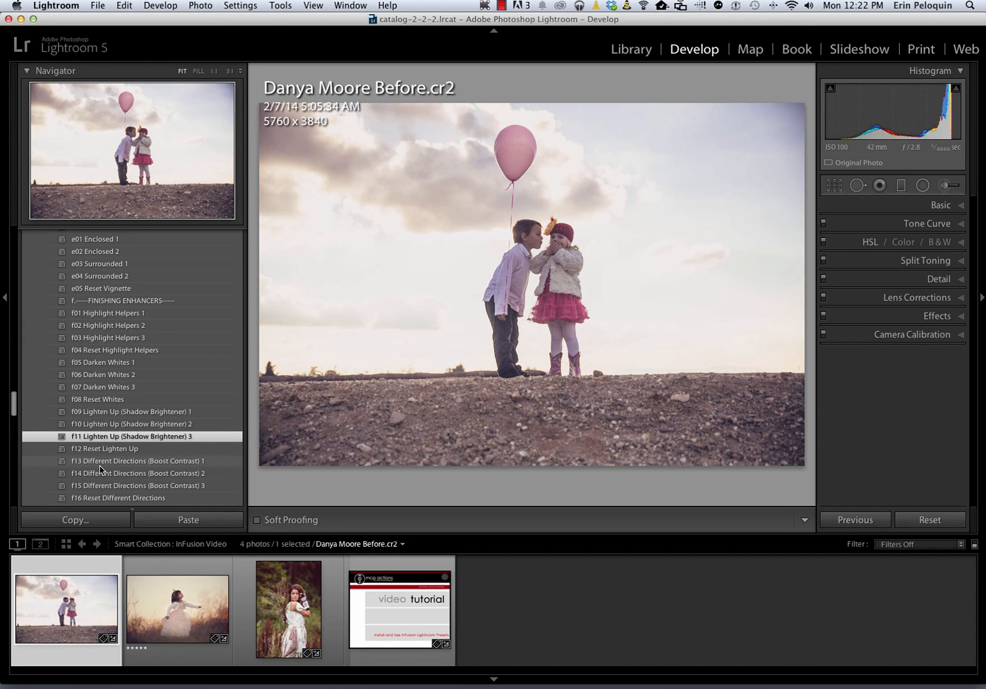
{"action": "left_click", "coordinate": [99, 465]}
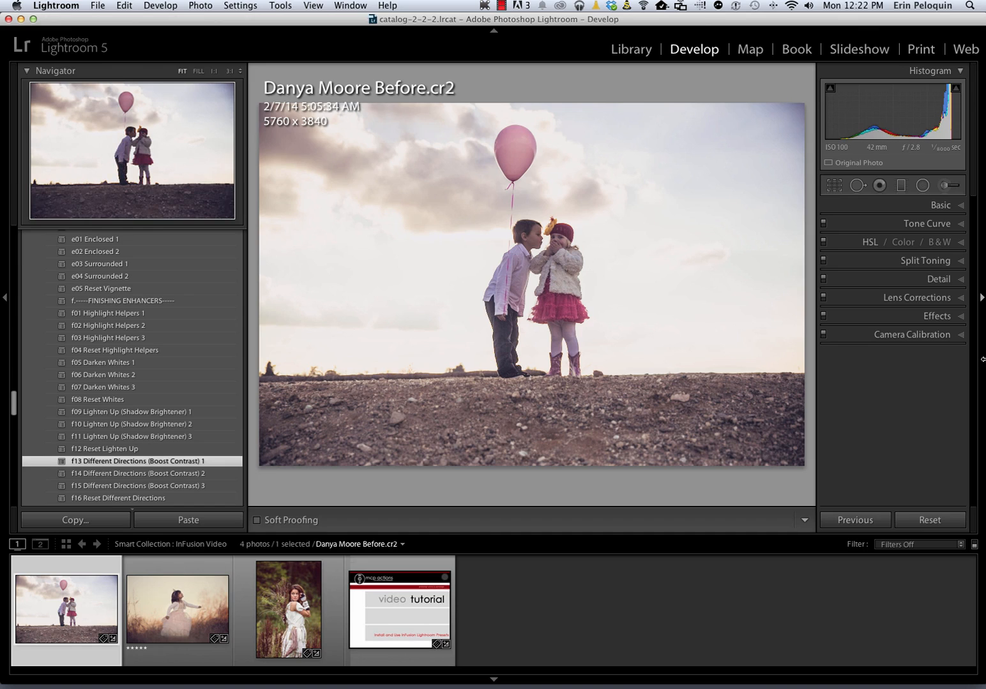
Apply the MCP InFusion 1 Dodge Ball brush at a smaller size over the girl's white jacket and skirt
{"action": "left_click", "coordinate": [946, 185]}
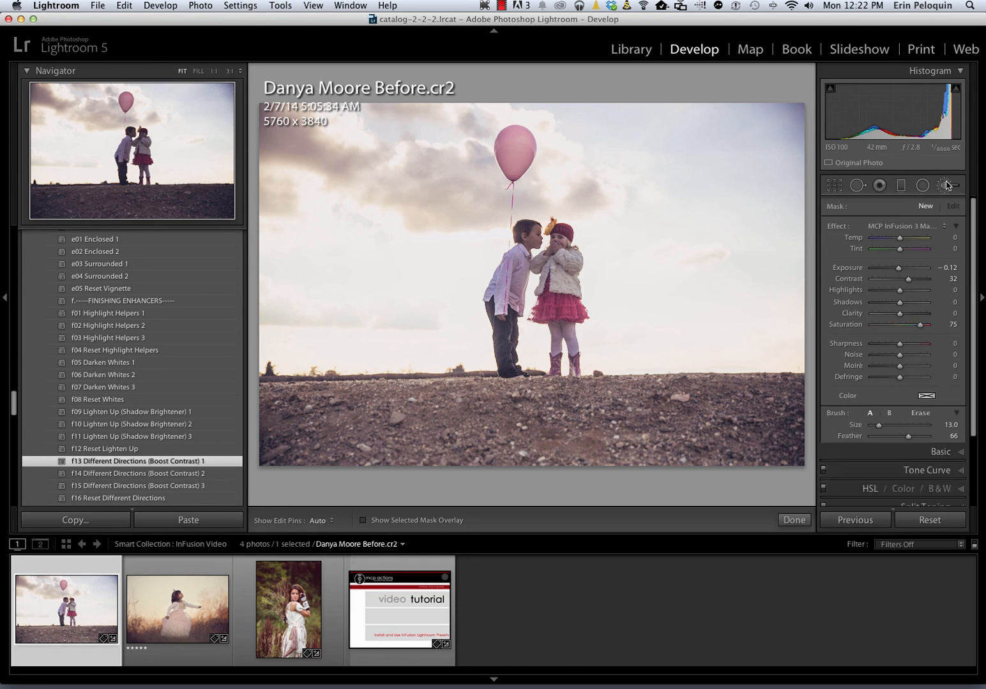
{"action": "left_click", "coordinate": [919, 226]}
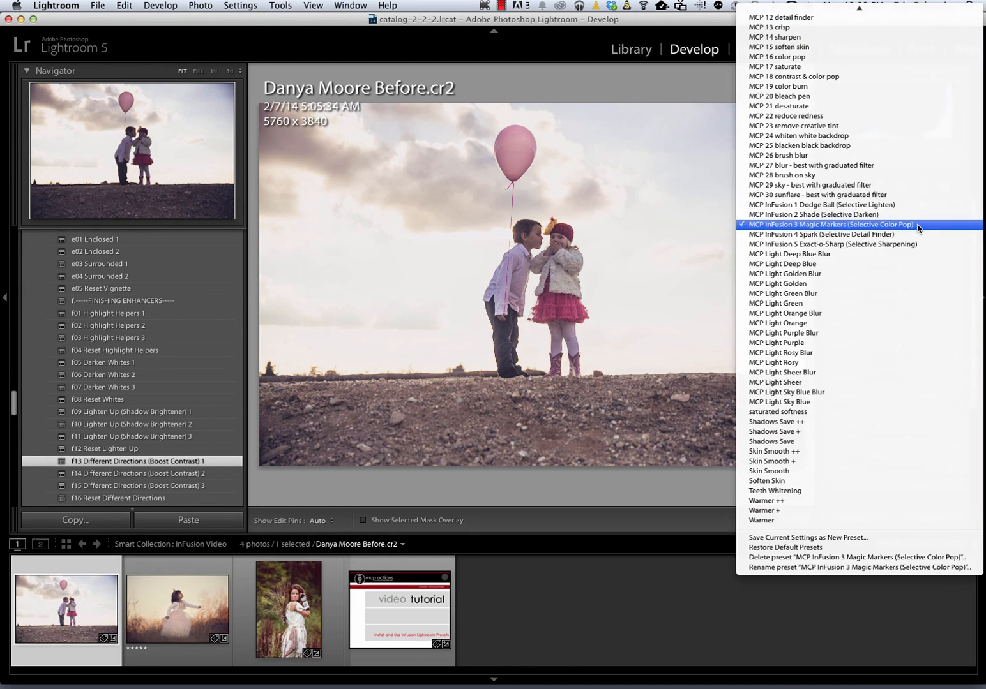
{"action": "left_click", "coordinate": [906, 204]}
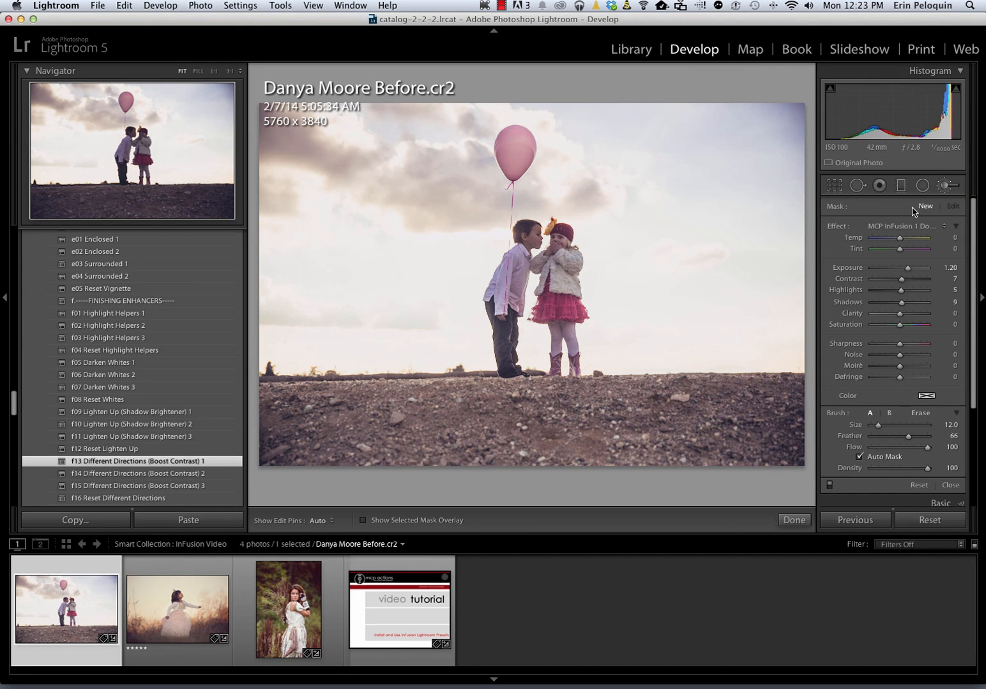
{"action": "key", "text": "bracketleft"}
{"action": "key", "text": "bracketleft"}
{"action": "key", "text": "bracketleft"}
{"action": "key", "text": "h"}
{"action": "key", "text": "bracketleft"}
{"action": "key", "text": "bracketleft"}
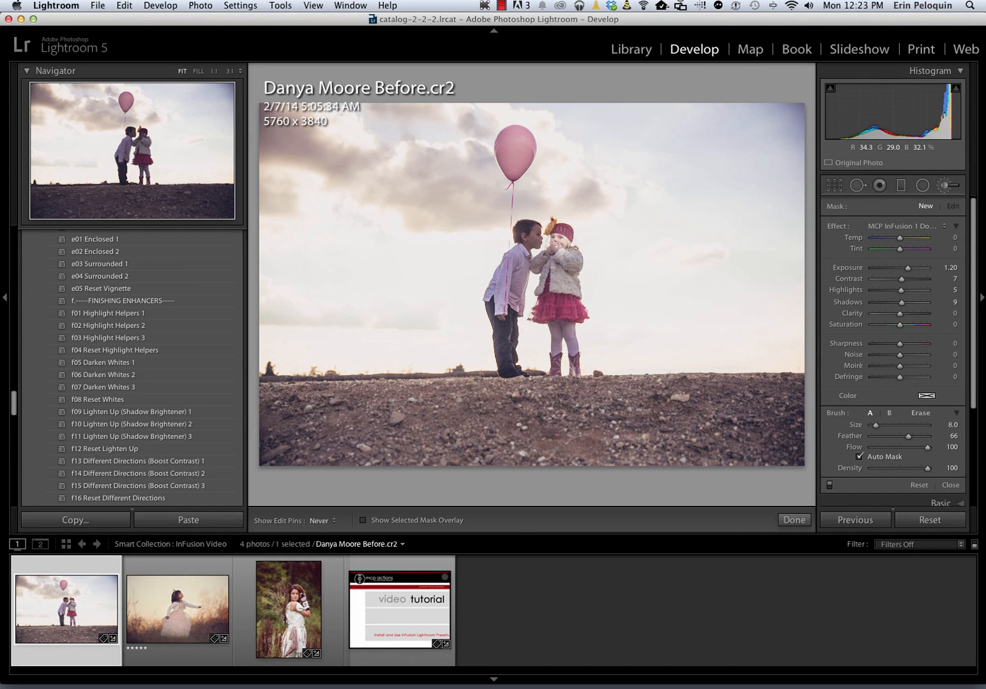
{"action": "mouse_move", "coordinate": [547, 258]}
{"action": "left_mouse_down"}
{"action": "mouse_move", "coordinate": [568, 288]}
{"action": "mouse_move", "coordinate": [559, 297]}
{"action": "mouse_move", "coordinate": [553, 284]}
{"action": "mouse_move", "coordinate": [544, 312]}
{"action": "mouse_move", "coordinate": [580, 297]}
{"action": "mouse_move", "coordinate": [554, 349]}
{"action": "mouse_move", "coordinate": [556, 360]}
{"action": "mouse_move", "coordinate": [570, 343]}
{"action": "mouse_move", "coordinate": [574, 371]}
{"action": "left_mouse_up"}
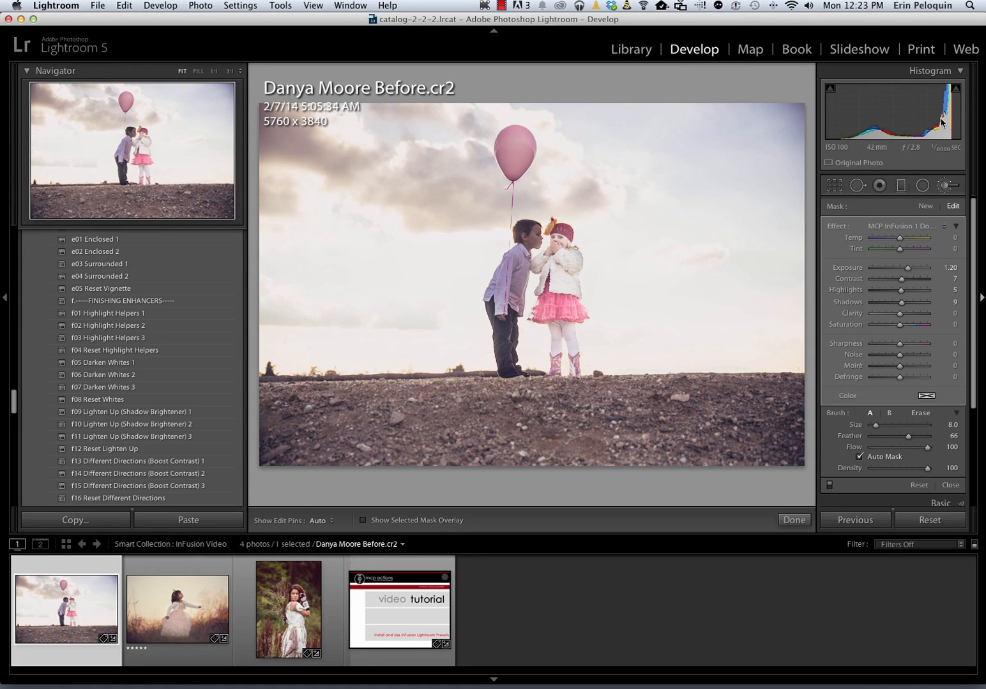
Collapse the effect sliders, set Dodge Ball Amount to 19, and lighten the boy's shirt
{"action": "left_click", "coordinate": [955, 228]}
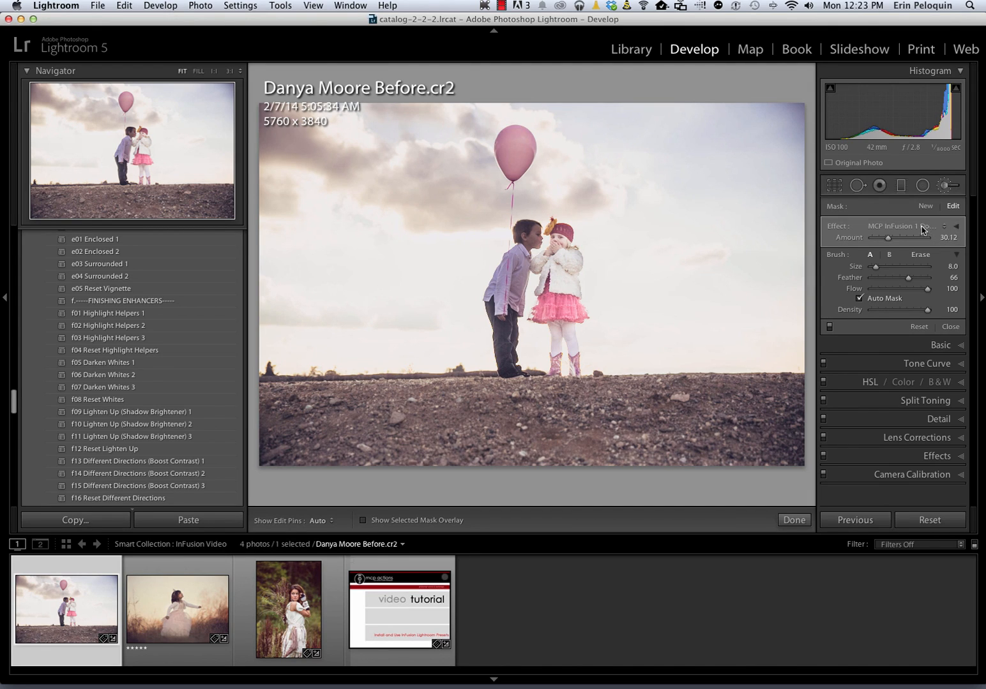
{"action": "left_click", "coordinate": [955, 227]}
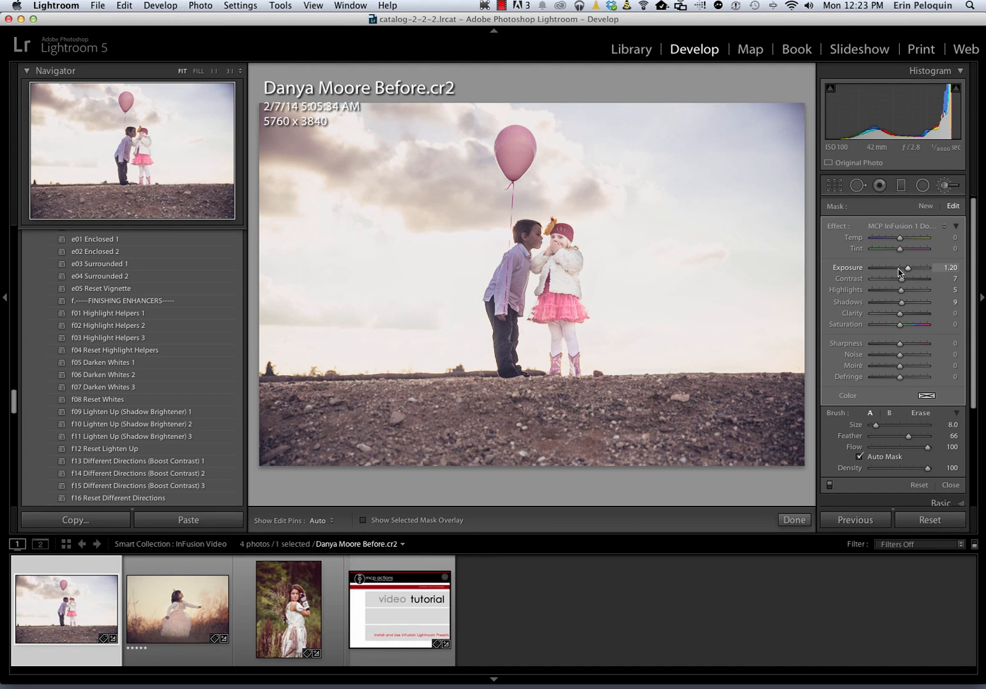
{"action": "left_click", "coordinate": [956, 226]}
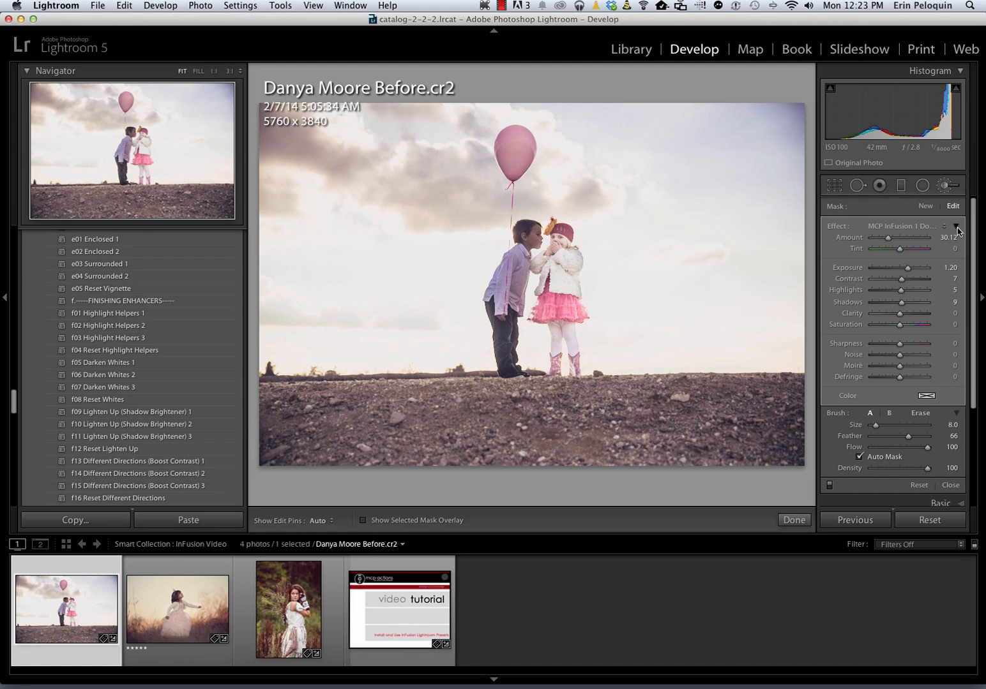
{"action": "left_click", "coordinate": [882, 239]}
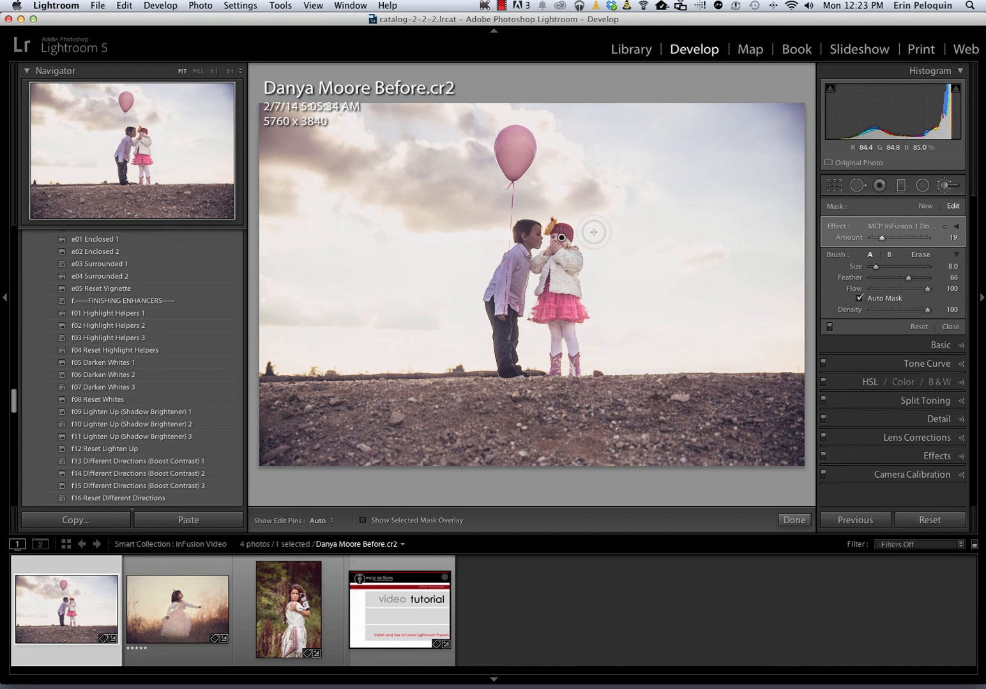
{"action": "key", "text": "h"}
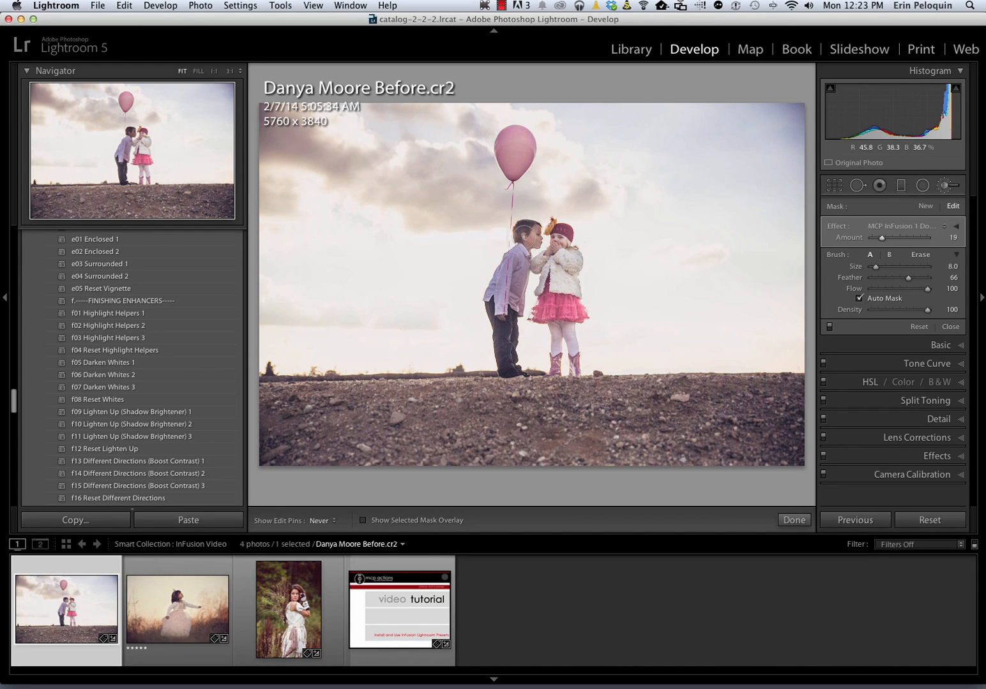
{"action": "mouse_move", "coordinate": [508, 281]}
{"action": "left_mouse_down"}
{"action": "mouse_move", "coordinate": [503, 308]}
{"action": "mouse_move", "coordinate": [502, 290]}
{"action": "mouse_move", "coordinate": [514, 296]}
{"action": "mouse_move", "coordinate": [516, 284]}
{"action": "mouse_move", "coordinate": [501, 323]}
{"action": "mouse_move", "coordinate": [508, 359]}
{"action": "left_mouse_up"}
Add a new MCP InFusion 3 Magic Markers mask and paint it over the pink balloon, skirt and boots
{"action": "key", "text": "h"}
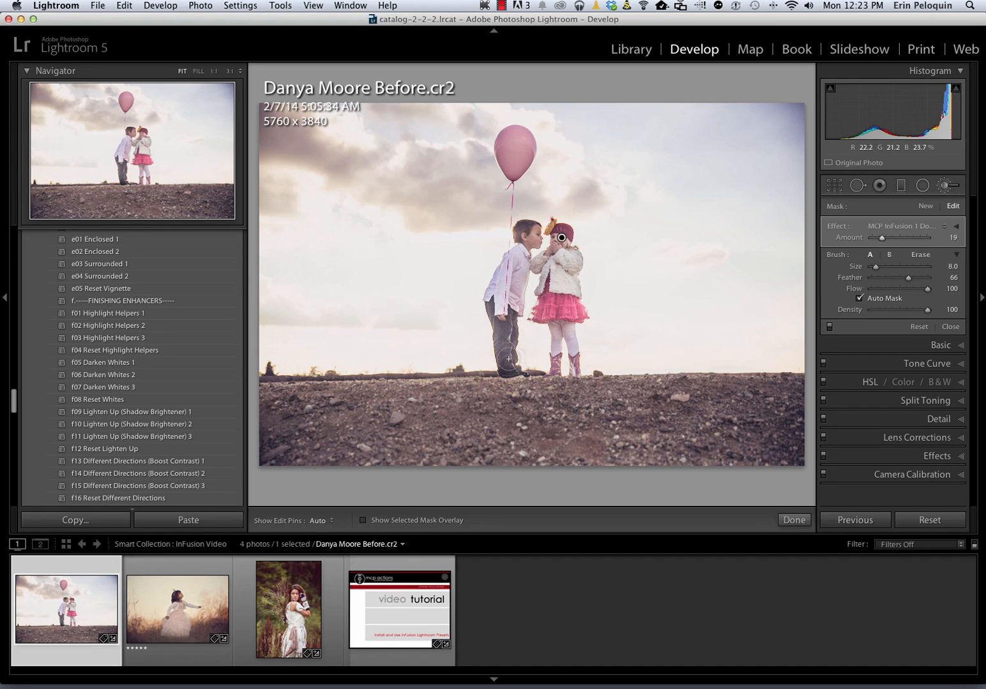
{"action": "left_click", "coordinate": [923, 207]}
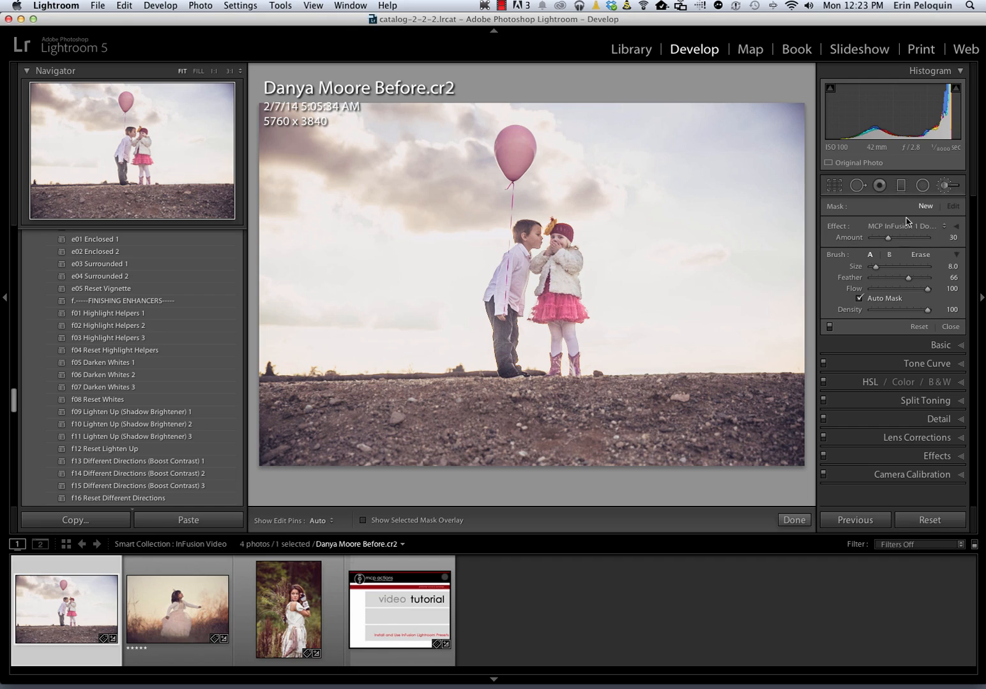
{"action": "left_click", "coordinate": [906, 227]}
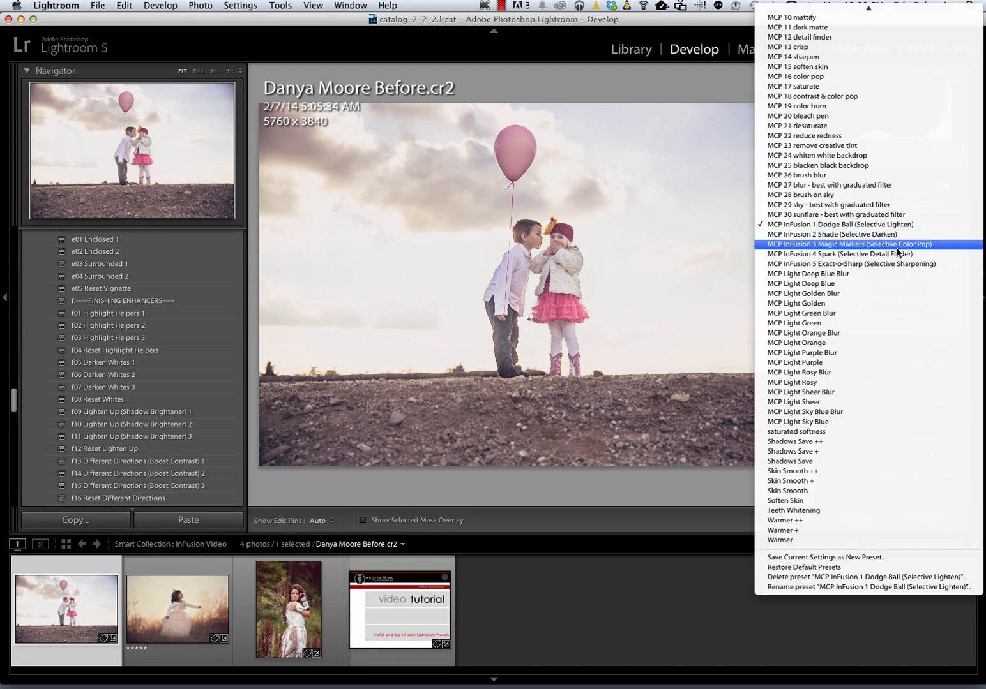
{"action": "left_click", "coordinate": [900, 247]}
{"action": "mouse_move", "coordinate": [533, 155]}
{"action": "left_mouse_down"}
{"action": "mouse_move", "coordinate": [510, 154]}
{"action": "mouse_move", "coordinate": [511, 173]}
{"action": "mouse_move", "coordinate": [514, 134]}
{"action": "mouse_move", "coordinate": [522, 146]}
{"action": "mouse_move", "coordinate": [509, 161]}
{"action": "left_mouse_up"}
{"action": "key", "text": "h"}
{"action": "mouse_move", "coordinate": [552, 301]}
{"action": "left_mouse_down"}
{"action": "mouse_move", "coordinate": [550, 313]}
{"action": "mouse_move", "coordinate": [553, 302]}
{"action": "mouse_move", "coordinate": [573, 311]}
{"action": "left_mouse_up"}
{"action": "key", "text": "h"}
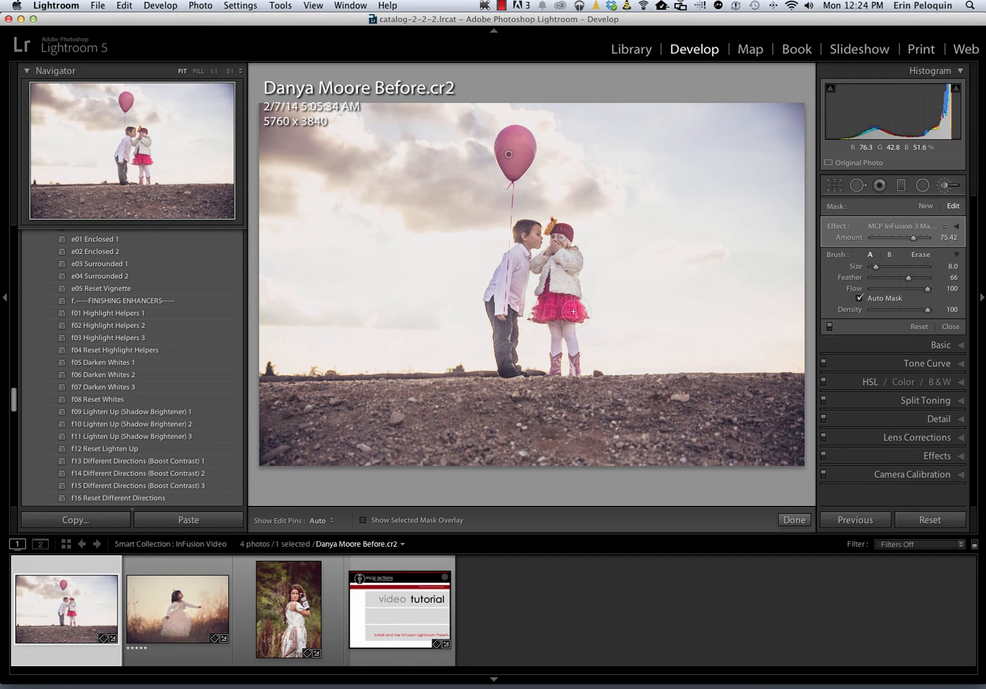
{"action": "left_click_drag", "start_coordinate": [558, 363], "coordinate": [557, 368]}
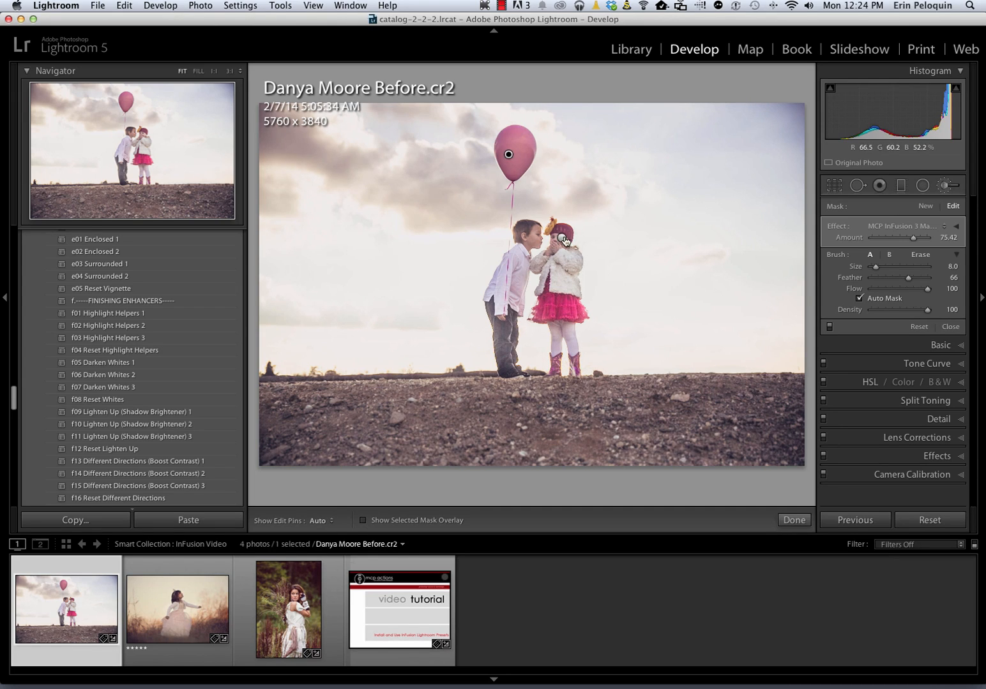
Add a new MCP InFusion 4 Spark mask painted over the girl's skirt and boots and the boy's body
{"action": "left_click", "coordinate": [924, 207]}
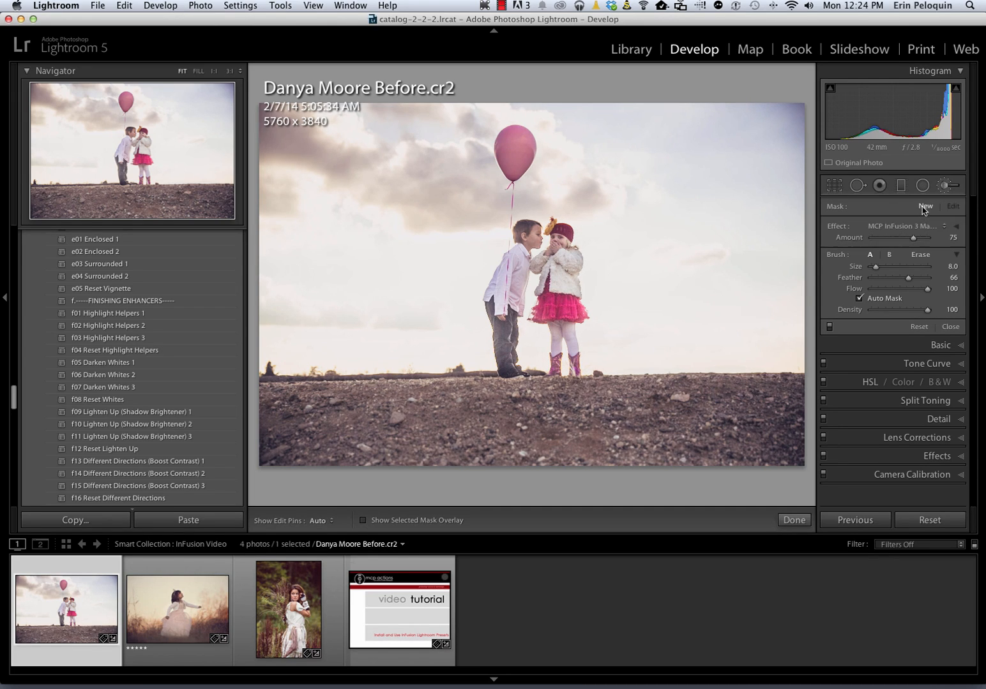
{"action": "left_click", "coordinate": [915, 226]}
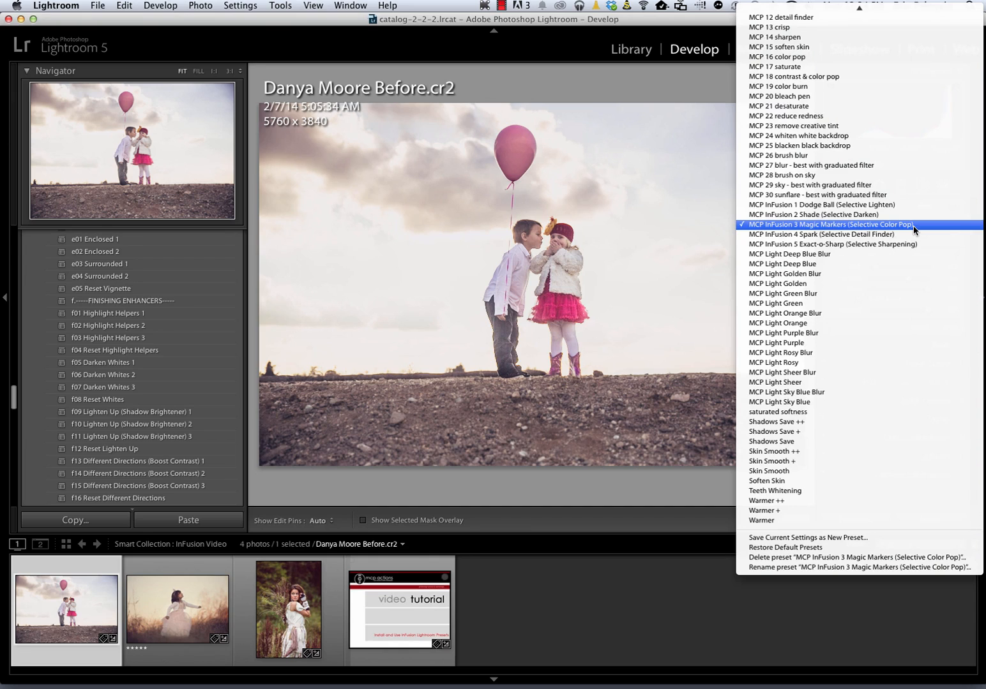
{"action": "left_click", "coordinate": [915, 234]}
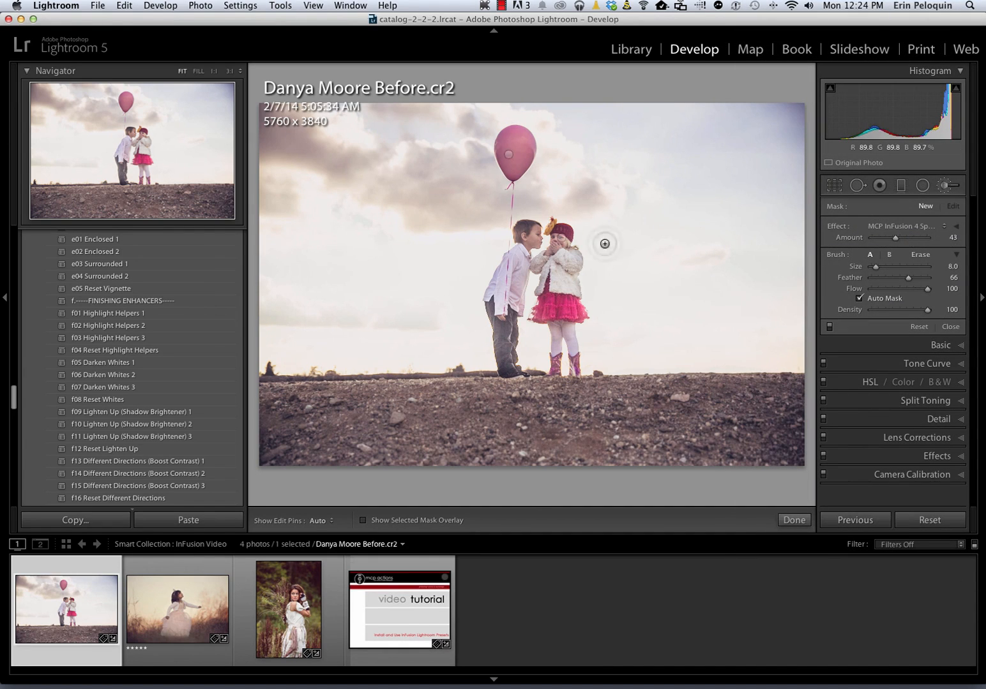
{"action": "key", "text": "h"}
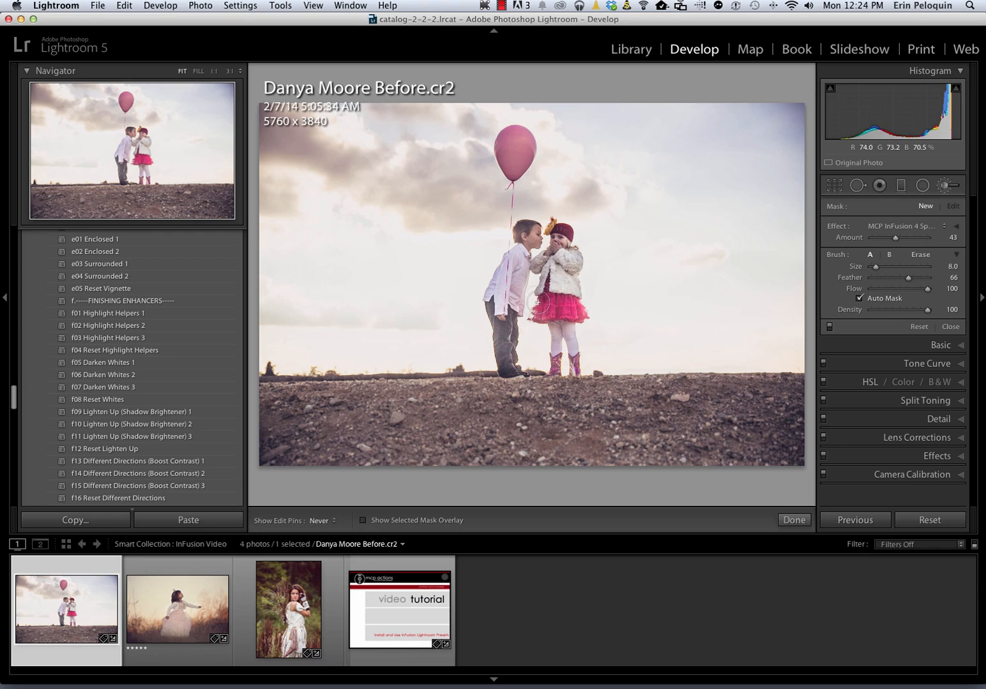
{"action": "mouse_move", "coordinate": [539, 300]}
{"action": "left_mouse_down"}
{"action": "mouse_move", "coordinate": [569, 312]}
{"action": "mouse_move", "coordinate": [560, 326]}
{"action": "mouse_move", "coordinate": [570, 361]}
{"action": "left_mouse_up"}
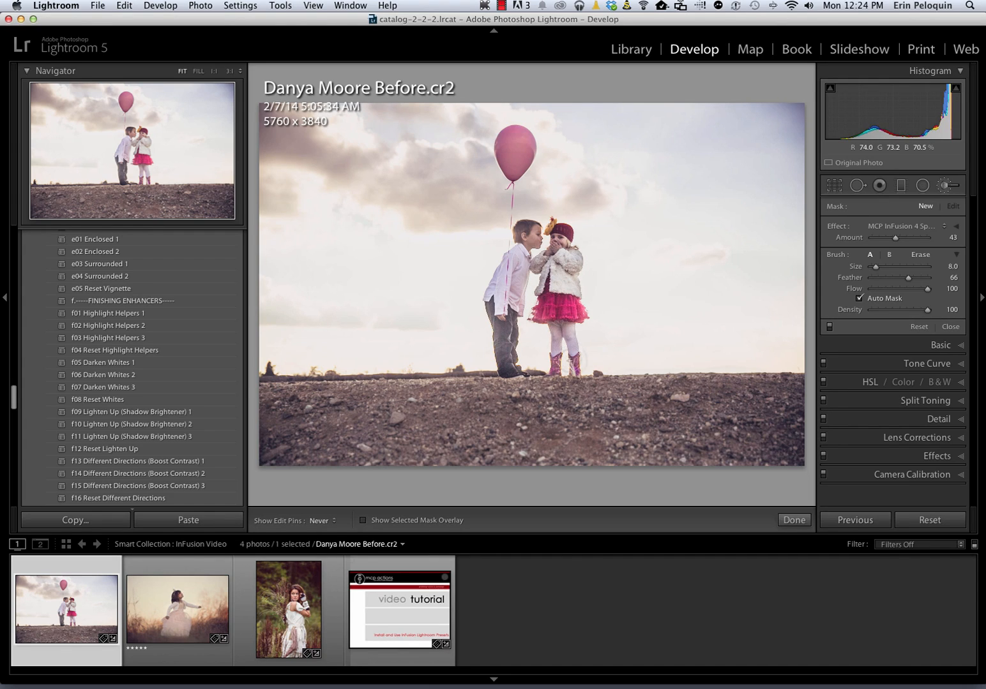
{"action": "key", "text": "h"}
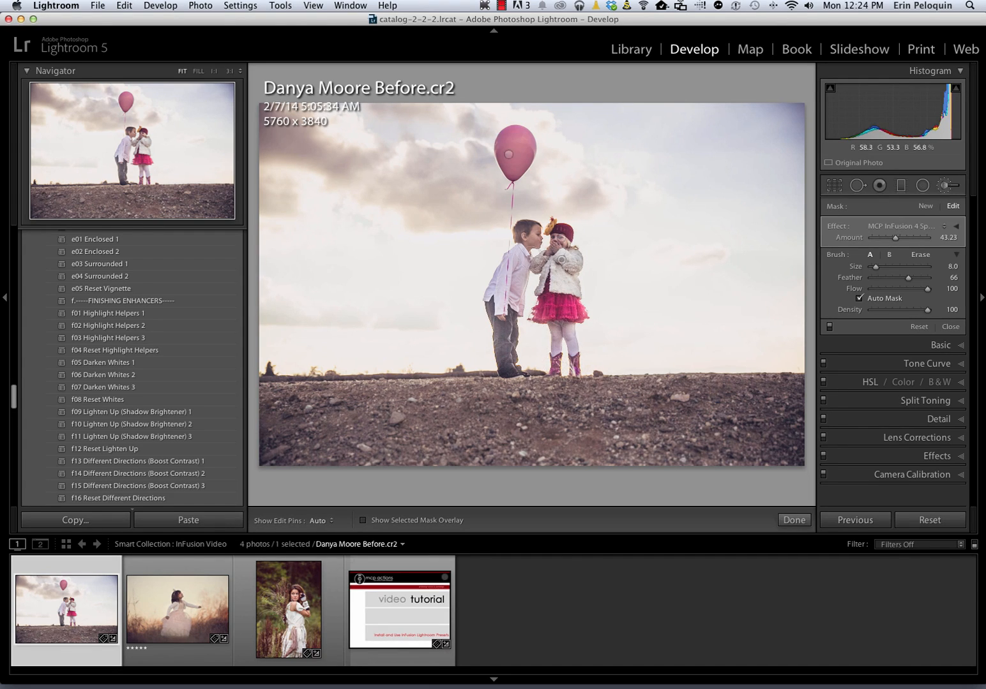
{"action": "key", "text": "h"}
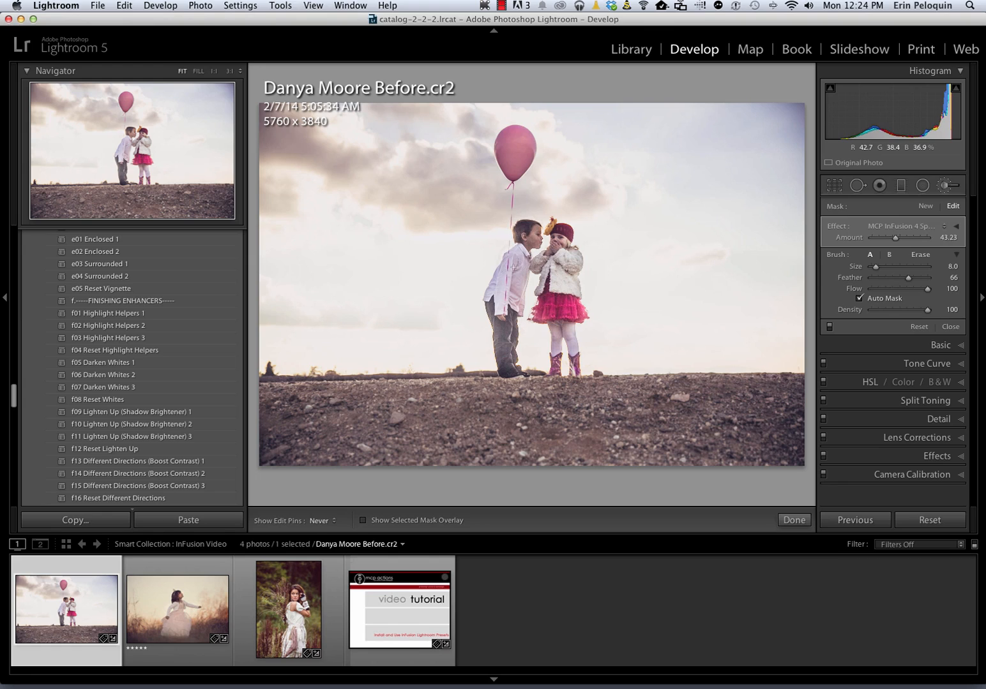
{"action": "mouse_move", "coordinate": [513, 267]}
{"action": "left_mouse_down"}
{"action": "mouse_move", "coordinate": [500, 309]}
{"action": "mouse_move", "coordinate": [524, 371]}
{"action": "left_mouse_up"}
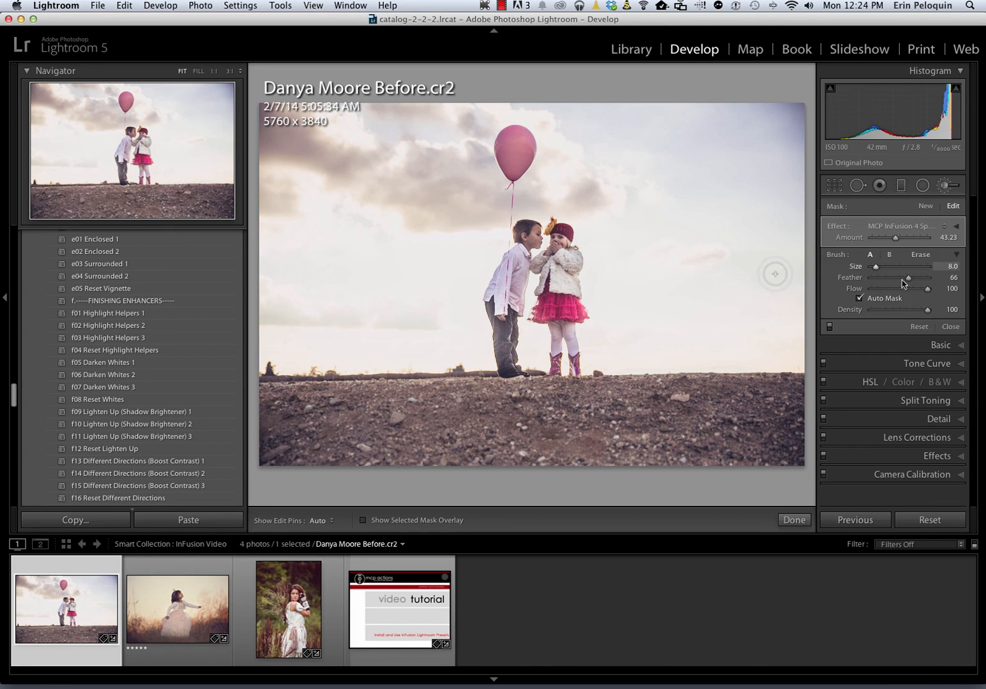
Raise the Spark mask's Shadows to 23 and compare against the original photo
{"action": "left_click", "coordinate": [955, 227]}
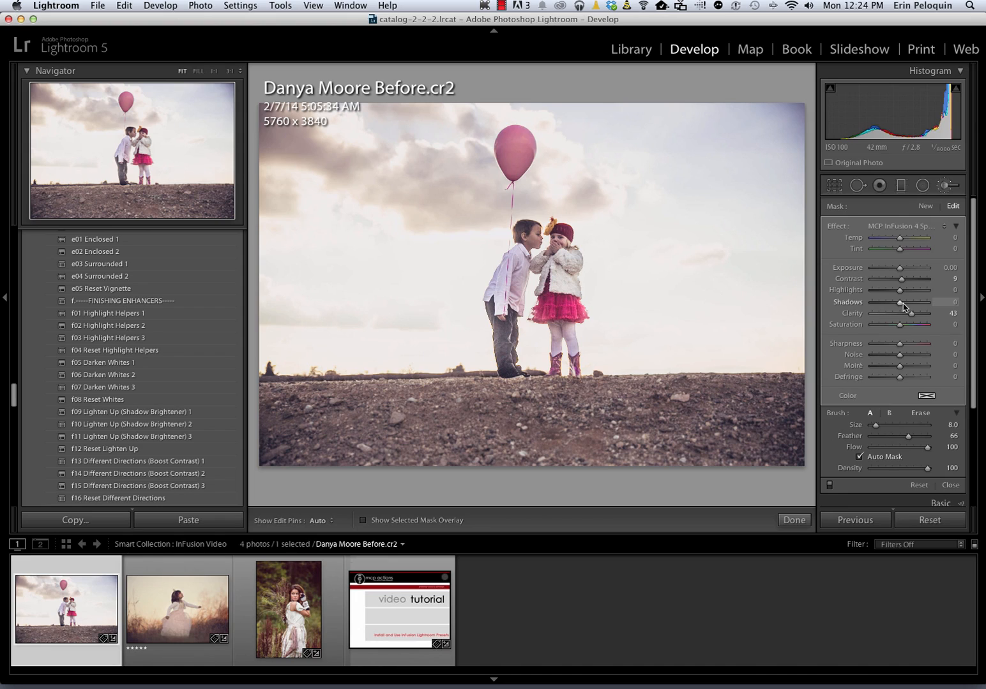
{"action": "left_click_drag", "start_coordinate": [902, 306], "coordinate": [905, 306]}
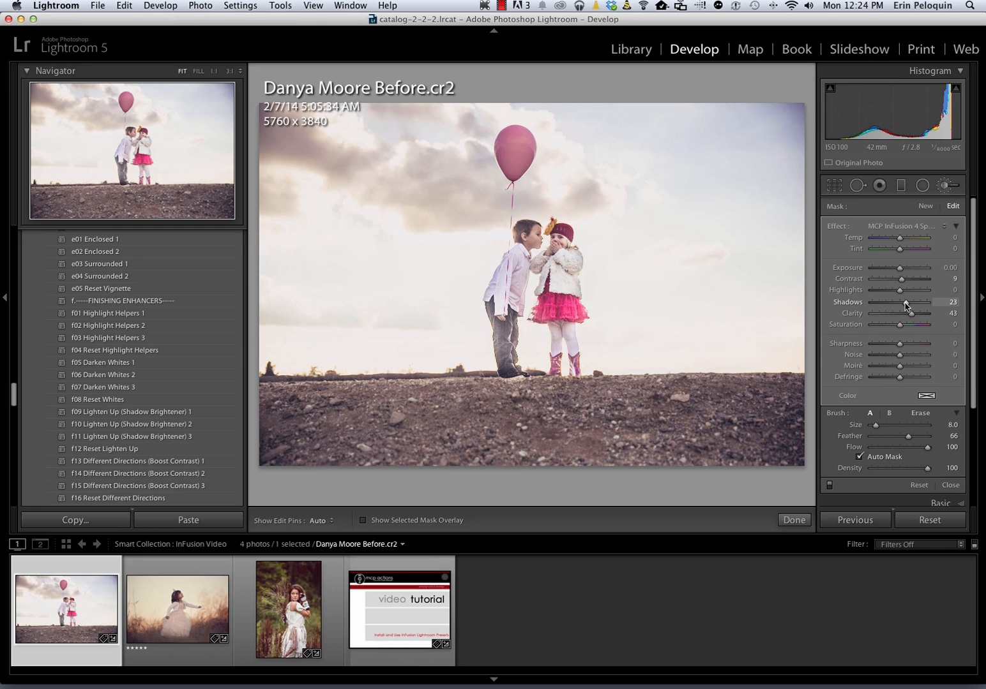
{"action": "key", "text": "backslash"}
{"action": "key", "text": "backslash"}
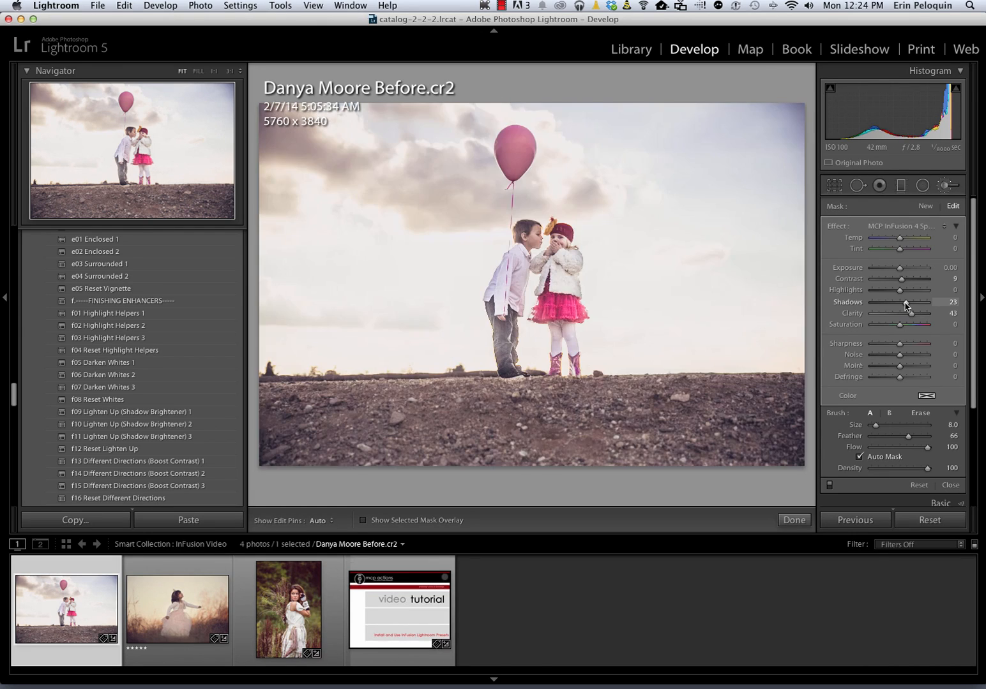